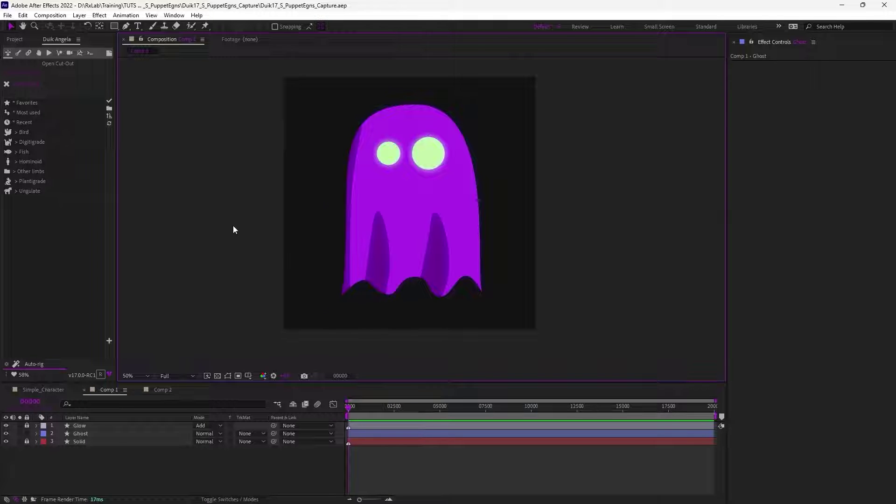
Try moving the whole Ghost layer within the composition, undo the move and deselect the layer
click(118, 433)
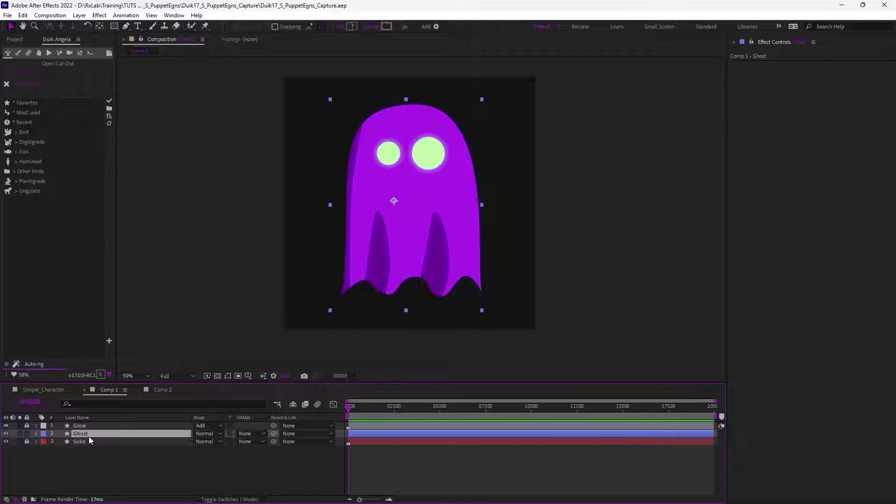
click(139, 464)
click(397, 233)
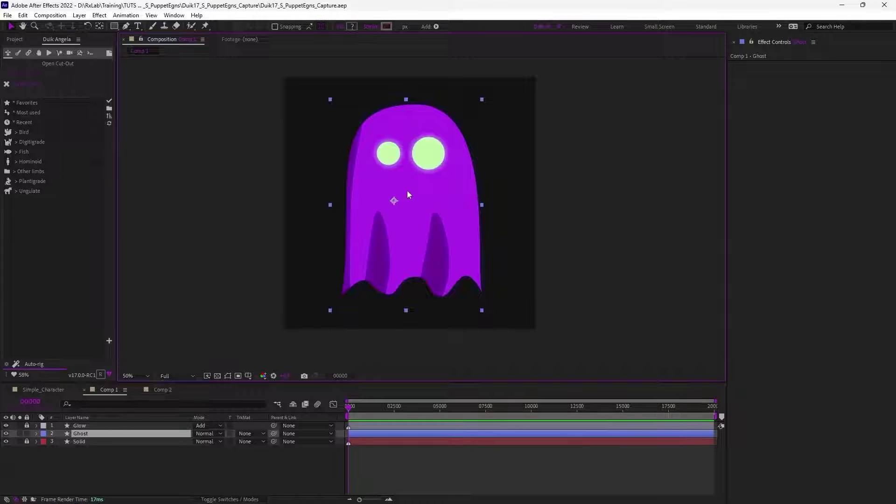
drag(395, 203, 410, 192)
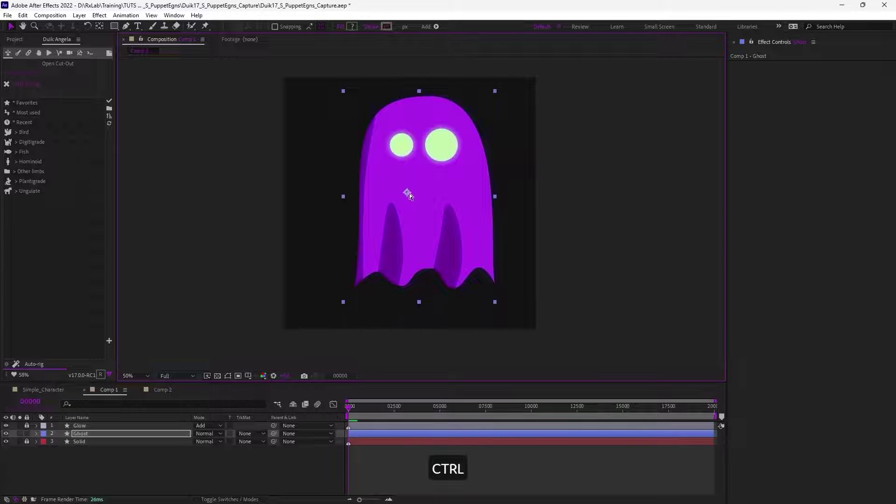
key(ctrl+z)
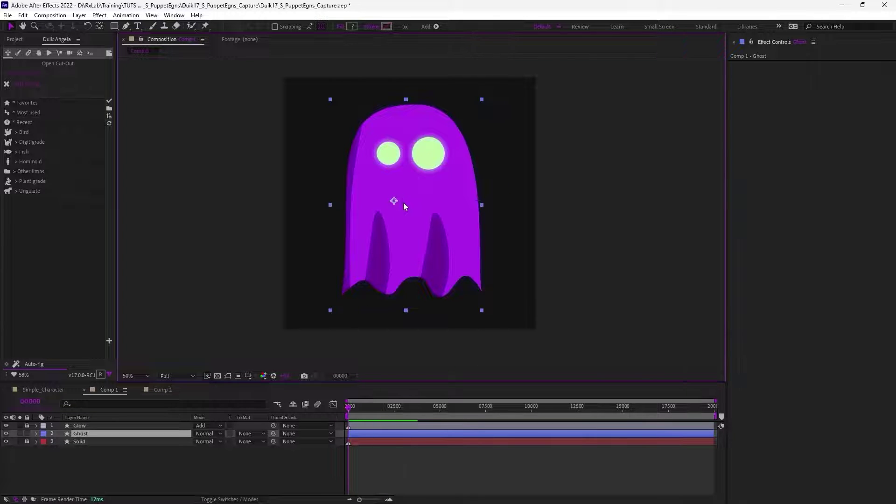
click(281, 157)
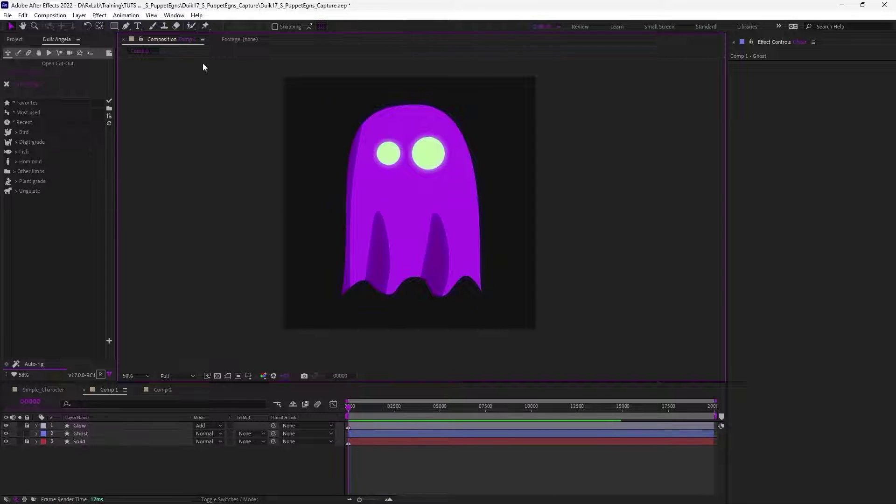
Place a Puppet Position pin between the ghost's eyes, undoing a test move of it
click(205, 26)
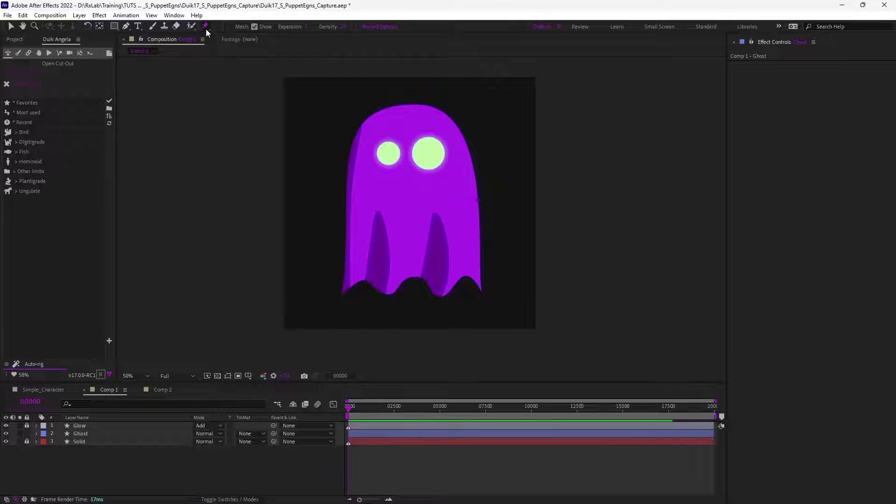
click(206, 26)
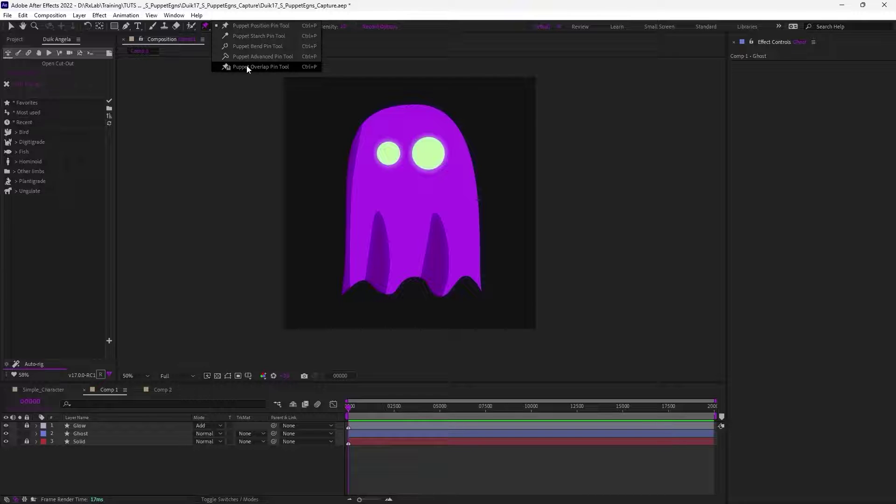
click(247, 25)
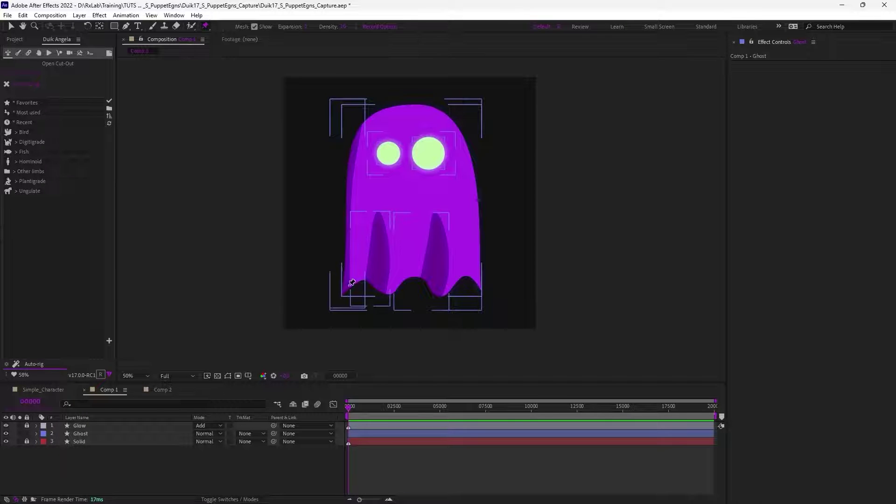
click(405, 160)
mouse_move(406, 160)
mouse_down()
mouse_move(405, 178)
mouse_move(410, 161)
mouse_up()
key(ctrl+z)
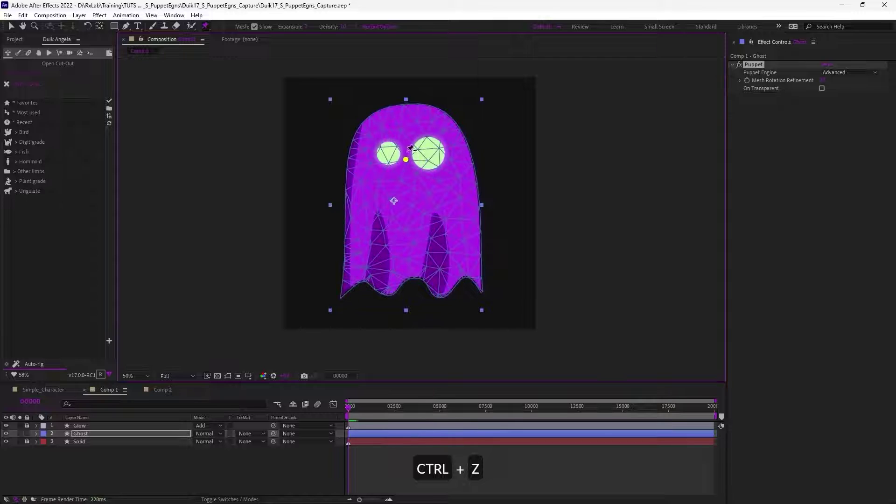
Add Puppet Position pins at the ghost's two lower corners and hide the puppet mesh display
click(345, 288)
click(479, 280)
mouse_move(407, 161)
mouse_down()
mouse_move(380, 174)
mouse_move(457, 183)
mouse_move(441, 154)
mouse_move(423, 182)
mouse_move(432, 161)
mouse_move(412, 176)
mouse_move(414, 169)
mouse_up()
key(ctrl+z)
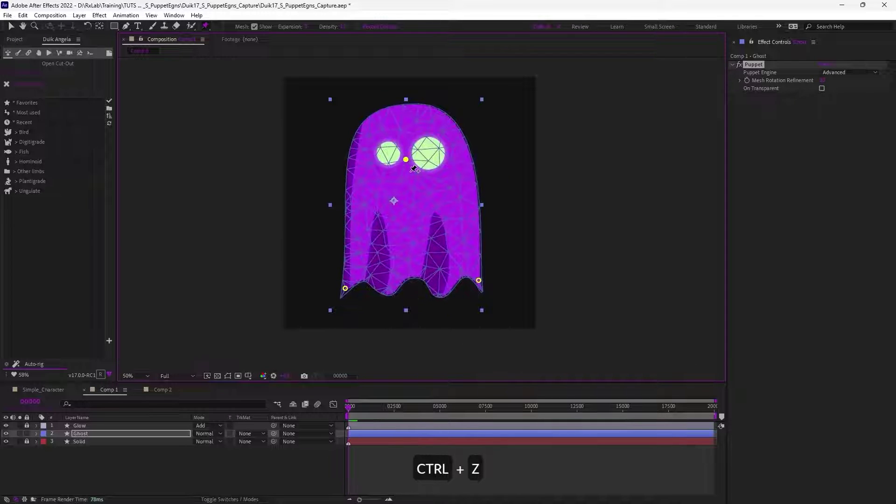
click(255, 27)
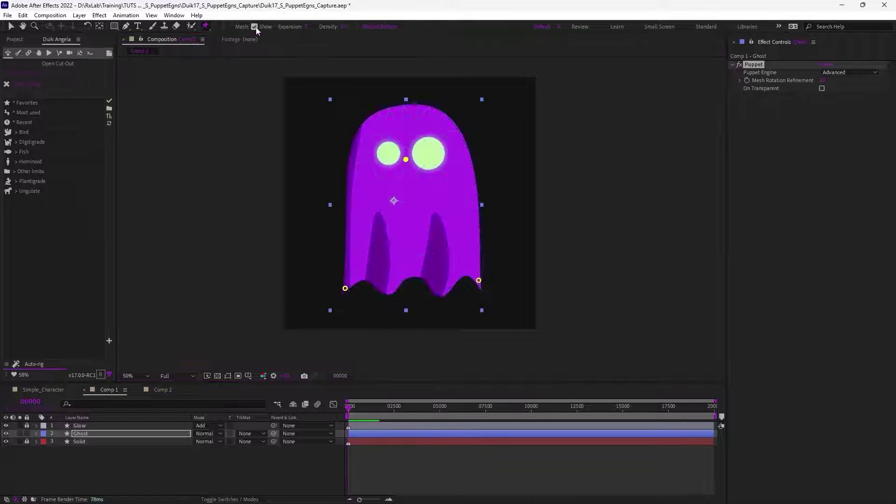
Try moving the pin between the eyes and the ghost's lower-left corner pin, undoing each move
drag(406, 161, 376, 165)
key(ctrl+z)
drag(345, 288, 320, 258)
key(ctrl+z)
Add a puppet pin at the middle of the ghost's lower edge and test the pins' deformation, undoing each move
click(413, 273)
key(ctrl+z)
drag(478, 280, 455, 291)
key(ctrl+z)
drag(411, 273, 409, 327)
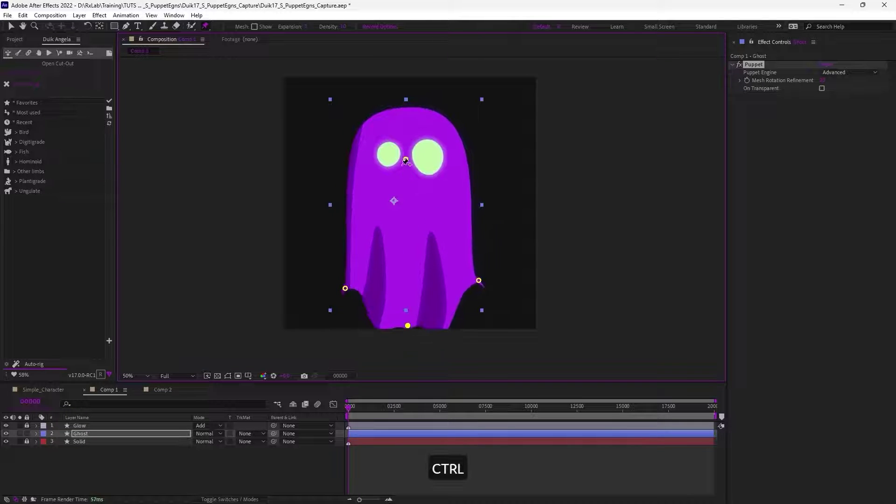
key(ctrl+z)
mouse_move(406, 159)
mouse_down()
mouse_move(424, 172)
mouse_move(396, 159)
mouse_move(399, 168)
mouse_up()
key(ctrl+z)
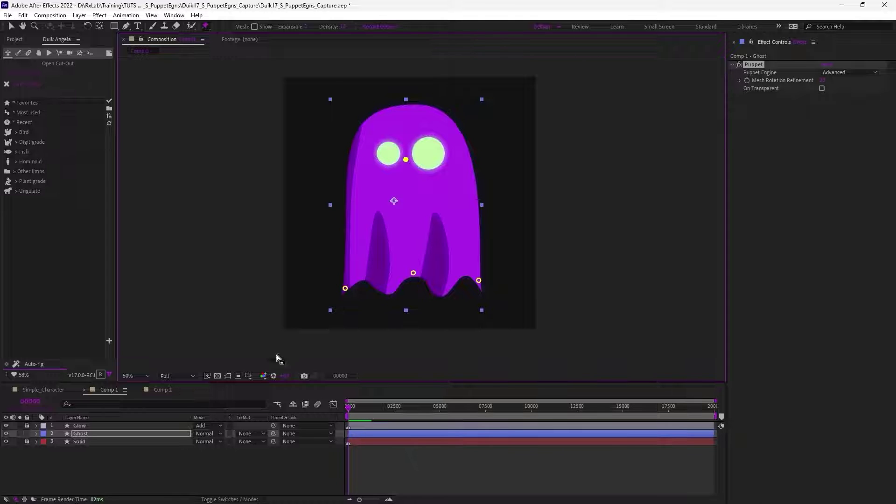
Collapse the Ghost layer's Contents, enlarge the timeline and reveal the Puppet effect's properties
click(36, 434)
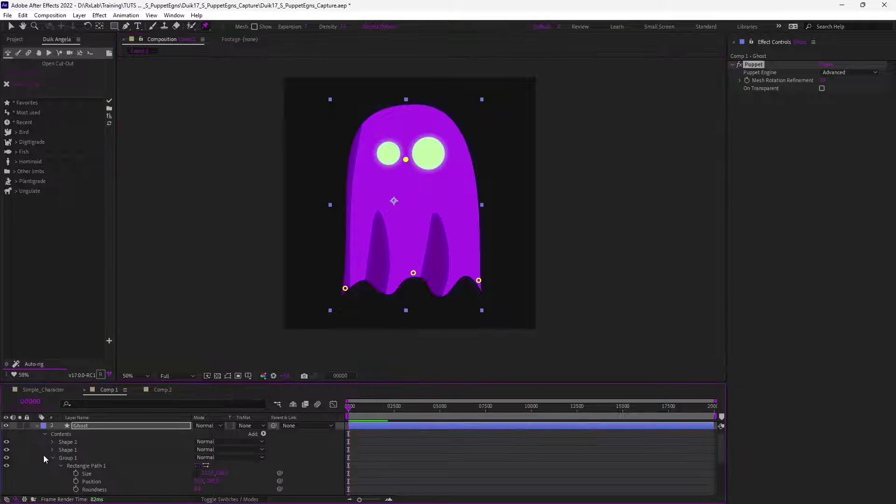
click(45, 435)
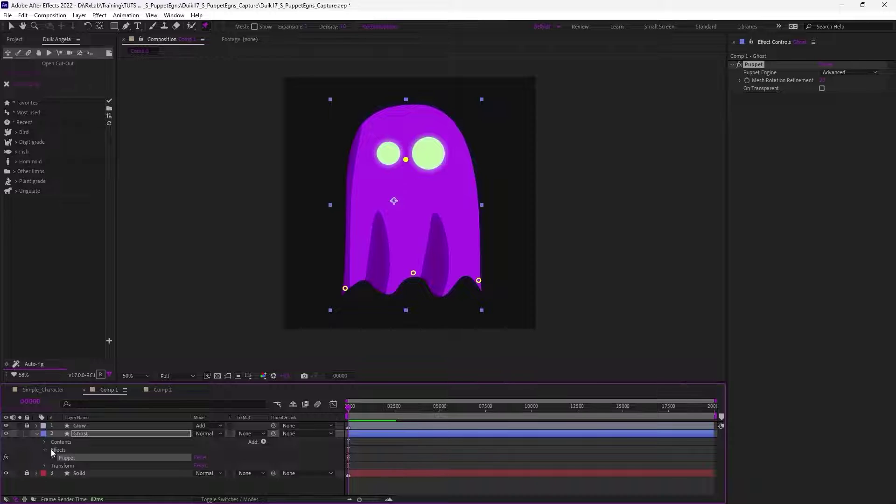
drag(90, 382, 90, 323)
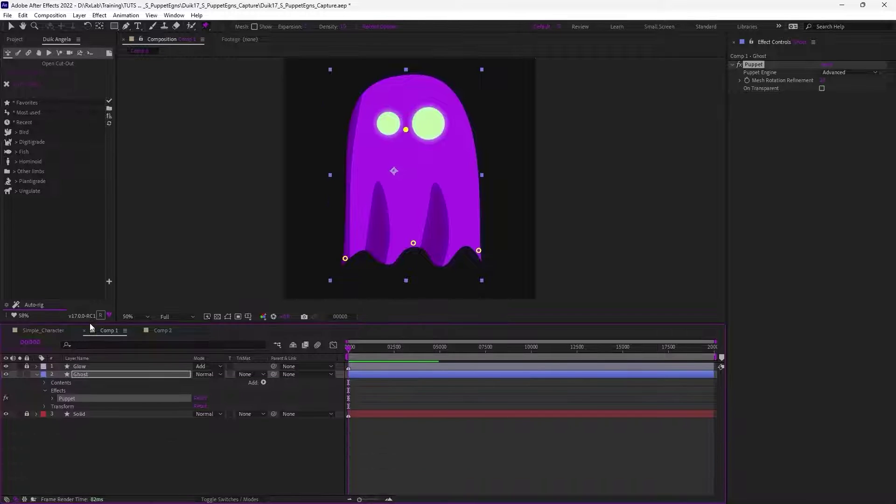
click(53, 400)
click(79, 408)
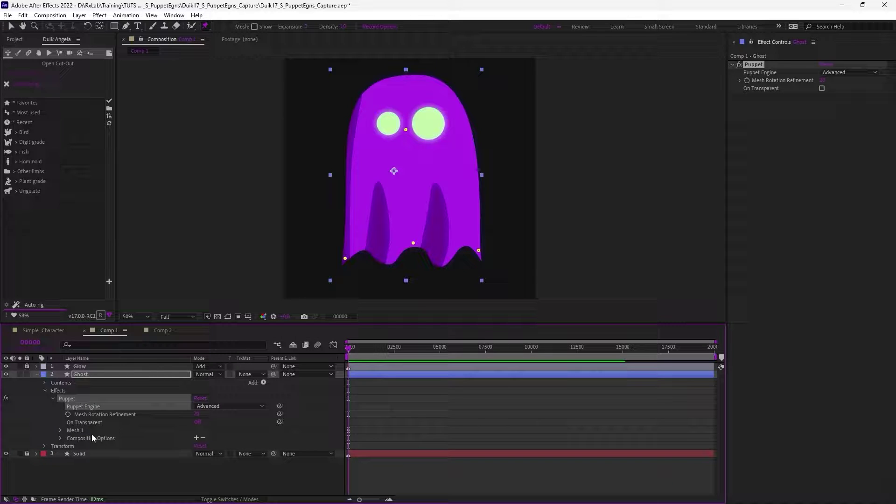
Expand Mesh 1 and its Deform group to list the ghost's puppet pins
click(105, 430)
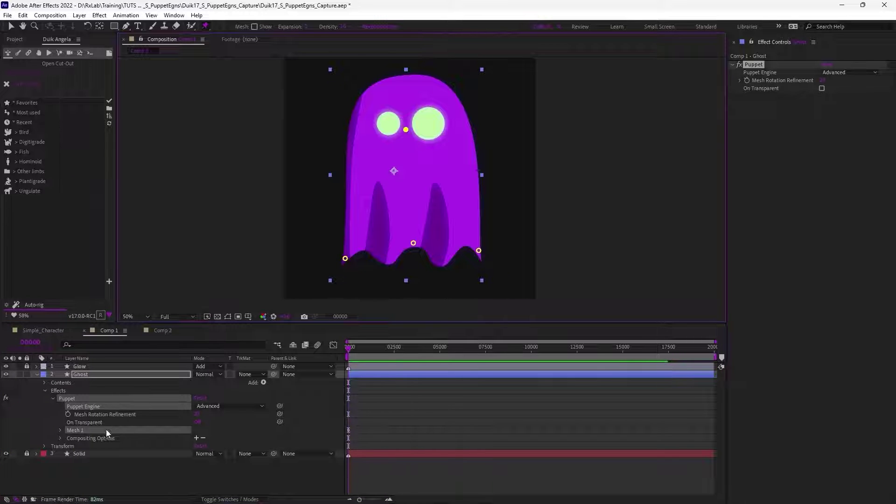
click(61, 430)
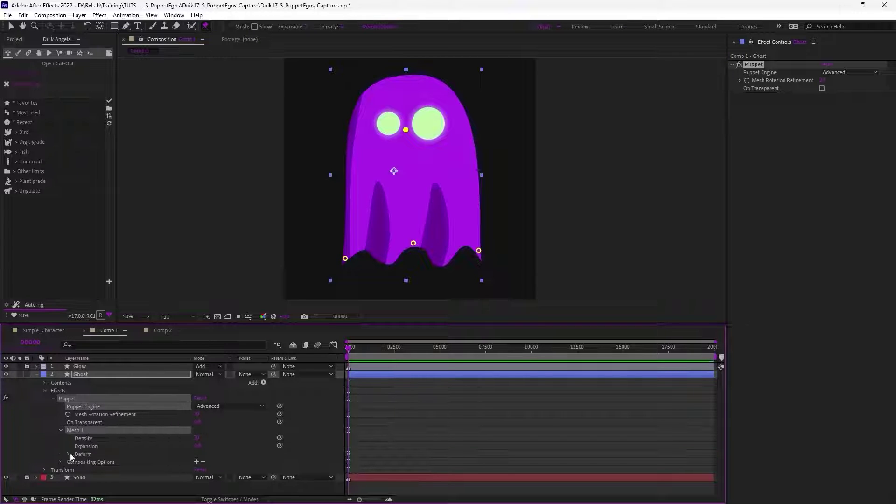
click(69, 454)
click(94, 453)
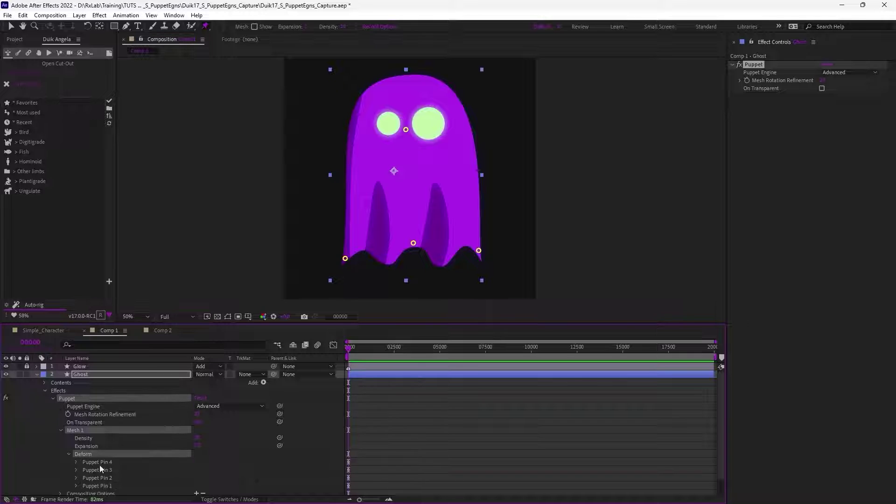
scroll(99, 465, down, 2)
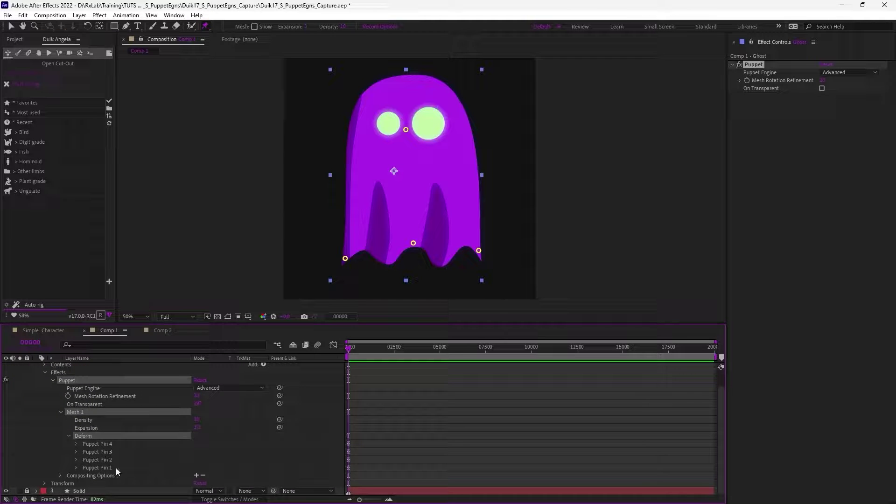
Reveal Puppet Pin 4's properties and try changing its Position value, undoing the change
click(77, 443)
click(99, 445)
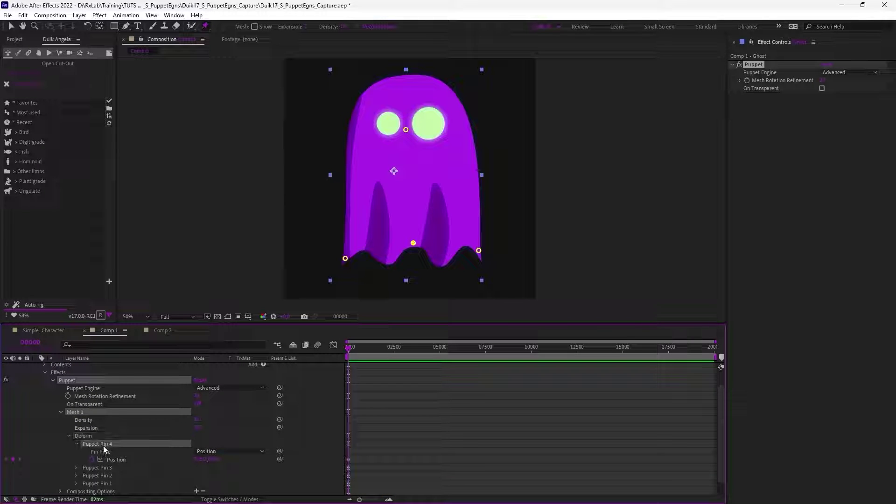
mouse_move(210, 461)
mouse_down()
mouse_move(224, 461)
mouse_move(203, 469)
mouse_up()
key(ctrl+z)
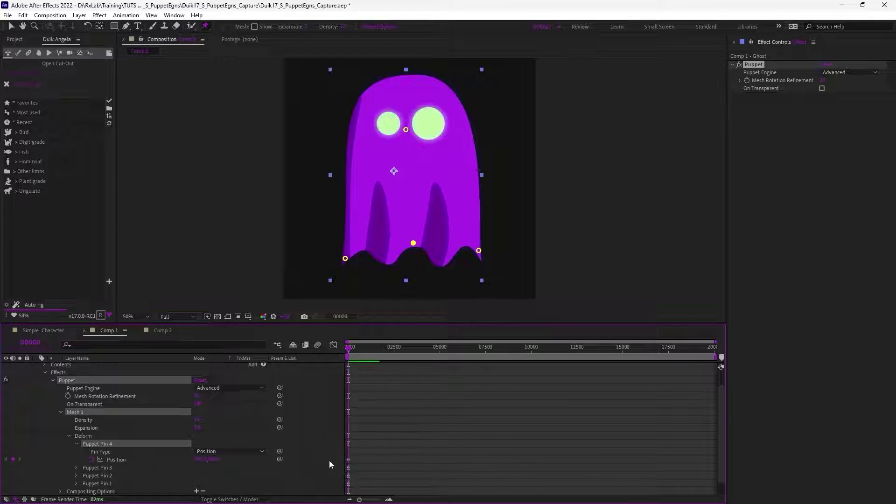
Show only the keyframed properties of the Ghost layer in the timeline
scroll(163, 420, up, 2)
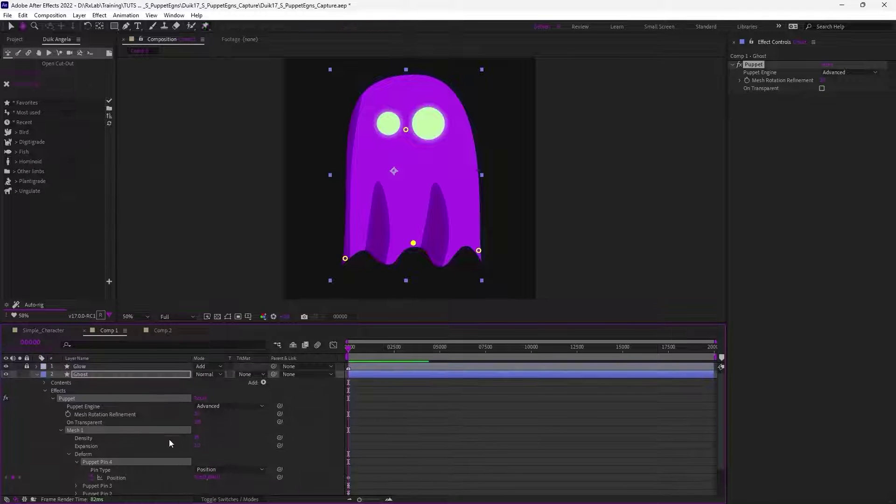
click(110, 374)
key(u)
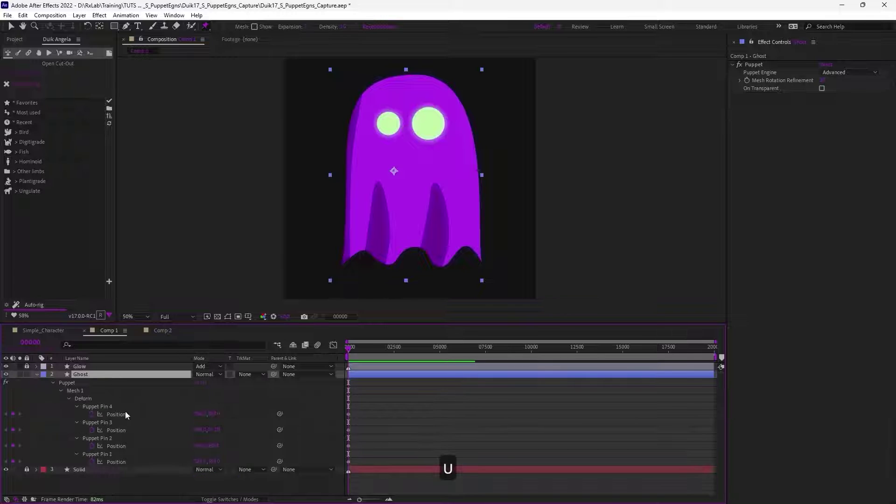
click(380, 411)
Reveal the Pin Type property of all four puppet pins on the Ghost layer
click(76, 406)
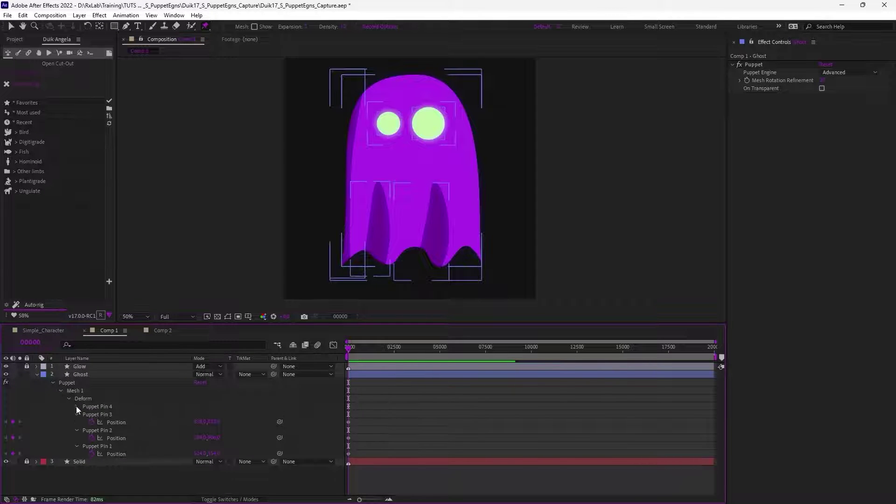
click(77, 431)
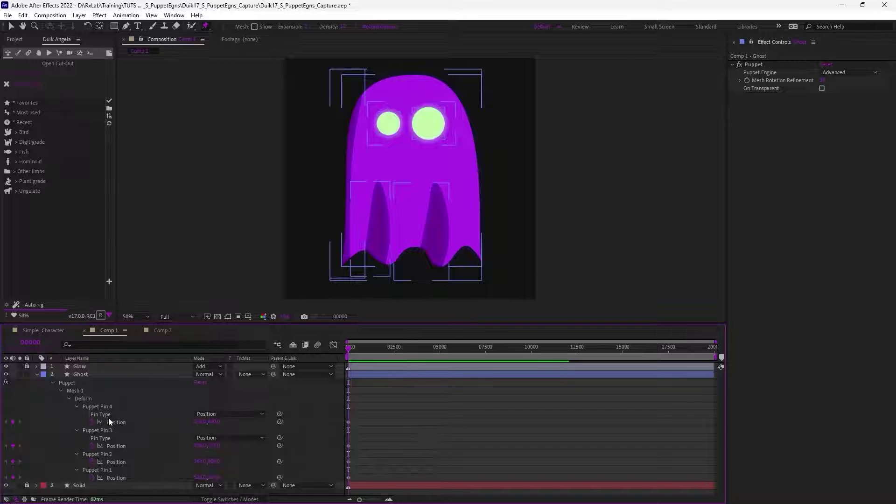
click(106, 416)
click(77, 455)
click(102, 460)
click(80, 475)
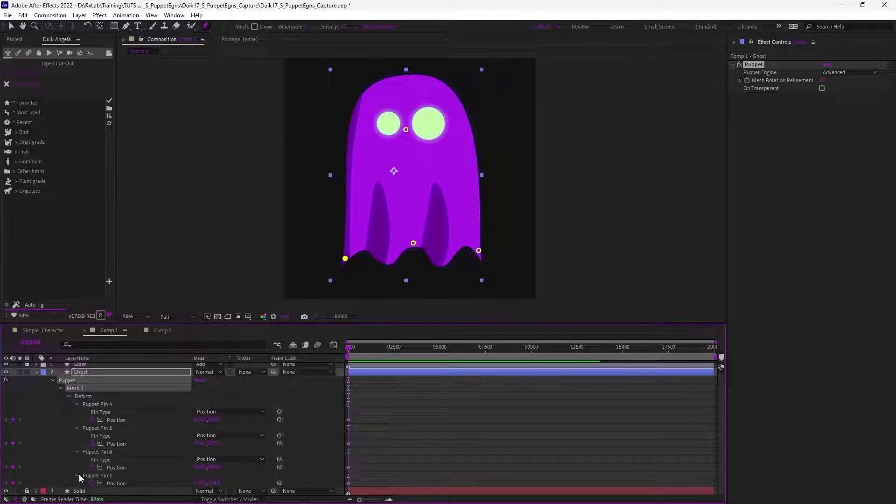
click(76, 476)
click(111, 485)
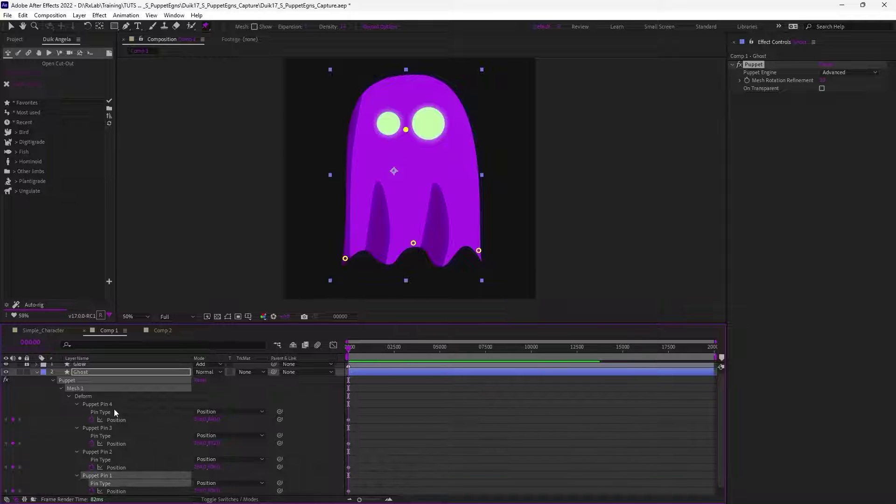
click(113, 410)
Try deforming the ghost with its lower-left corner pin and head pin, undoing both moves
drag(346, 257, 322, 241)
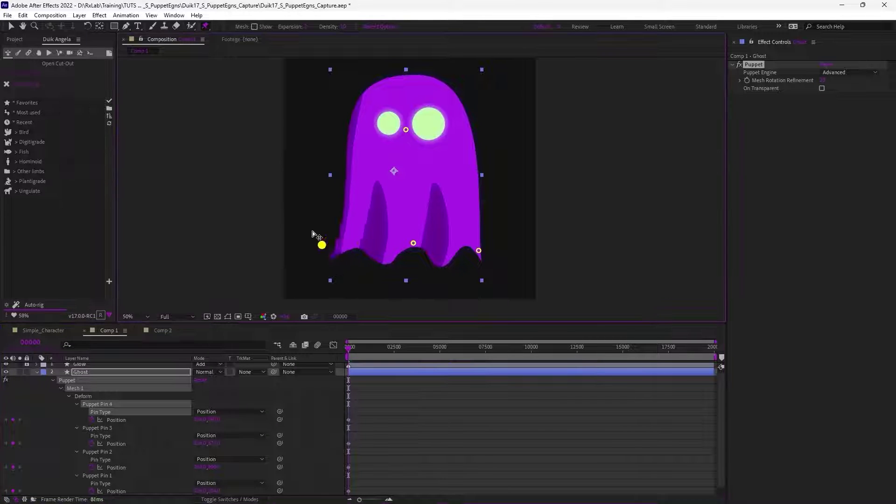
key(ctrl+z)
drag(404, 134, 444, 142)
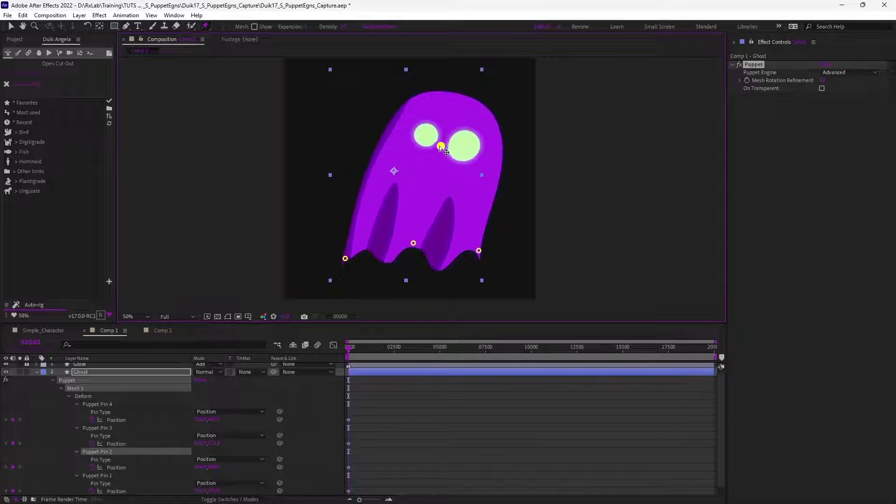
key(ctrl+z)
key(ctrl+z)
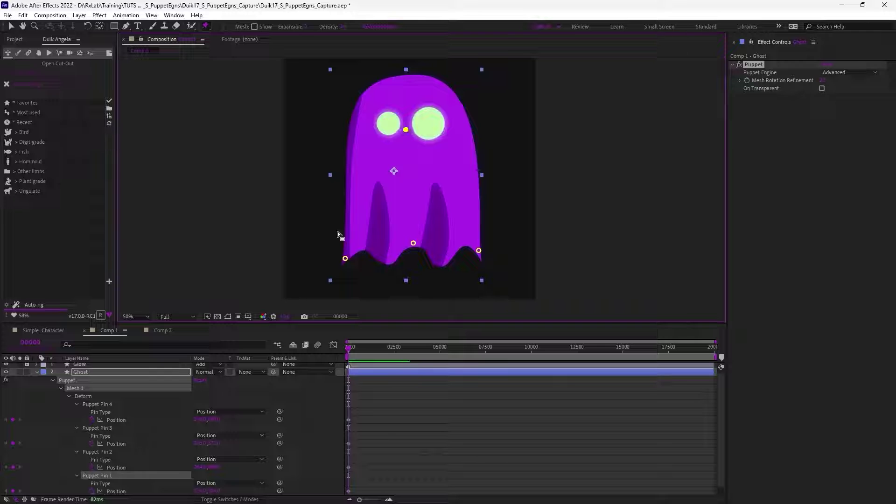
Set Puppet Pin 1's Pin Type to Advanced
click(221, 483)
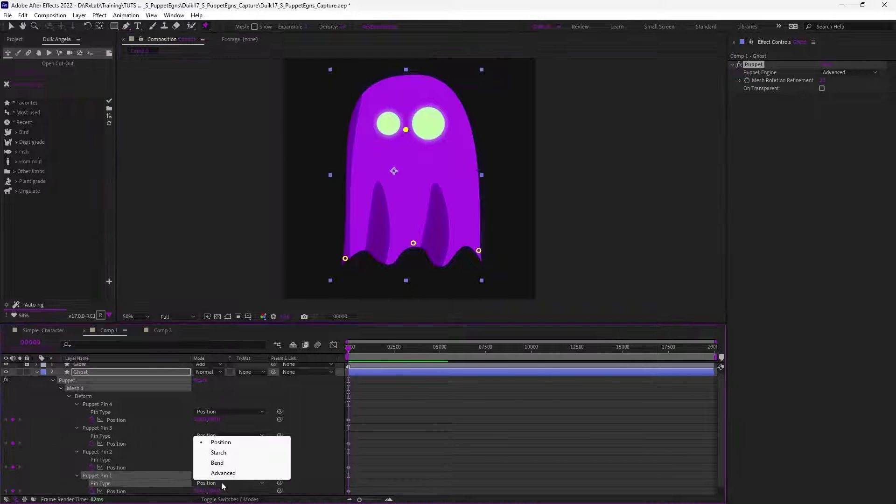
click(231, 474)
scroll(159, 467, down, 1)
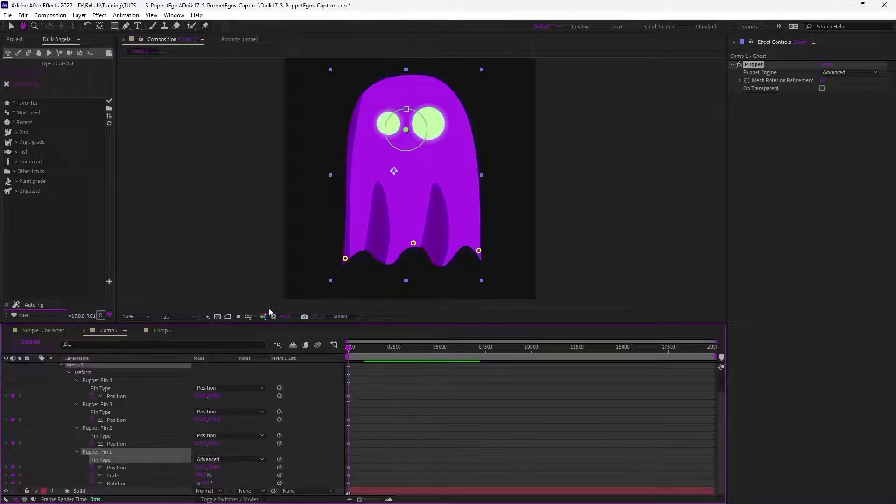
Try moving the Advanced pin between the eyes sideways, and undo the move
click(406, 130)
drag(407, 132, 371, 133)
key(ctrl+z)
Try moving the Advanced pin between the eyes down toward the ghost's right side and rotating it, undoing both changes
key(ctrl+z)
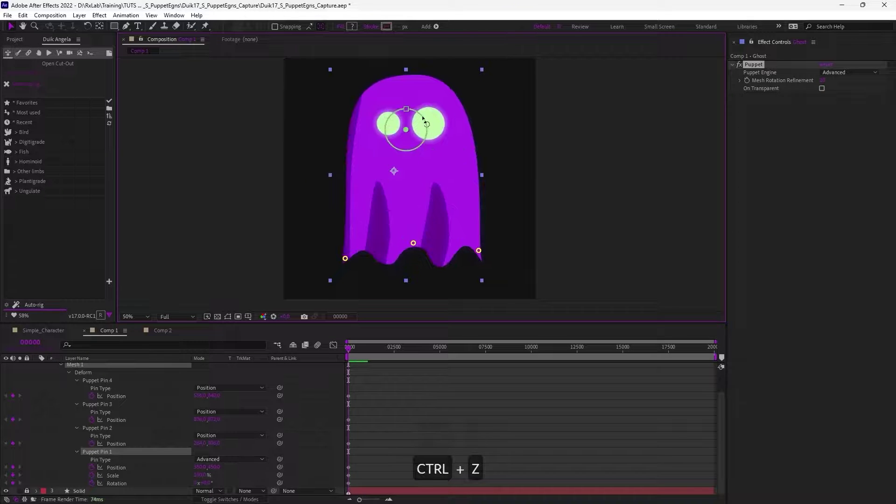
drag(406, 109, 427, 157)
key(ctrl+z)
key(ctrl+z)
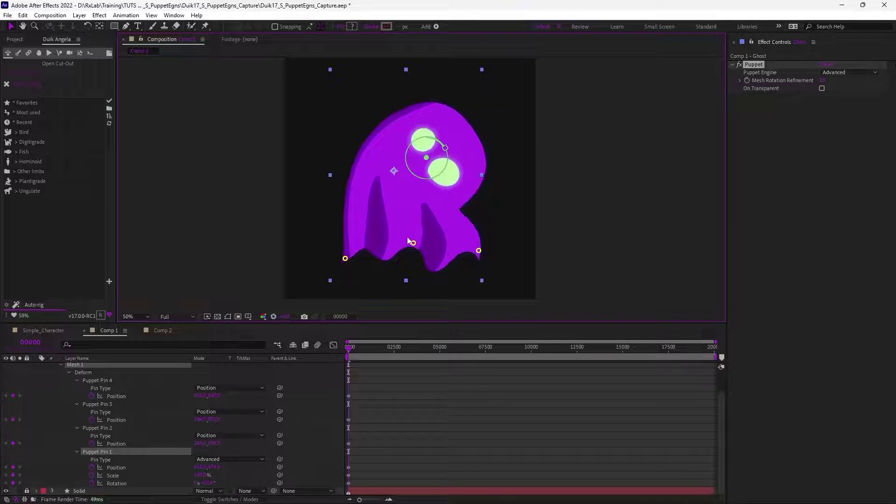
key(ctrl+z)
key(ctrl+z)
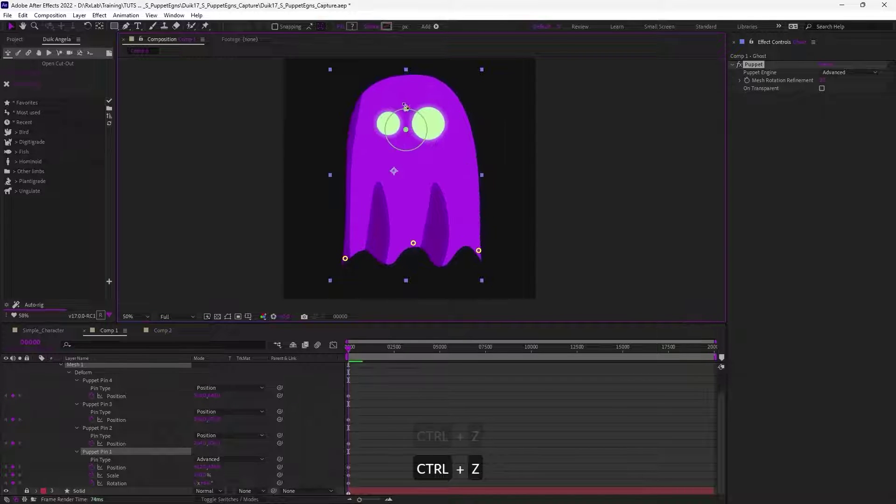
Try rotating and scaling the ghost's head with the handle of the Advanced pin between the eyes, undoing each change
drag(406, 109, 425, 151)
key(ctrl+z)
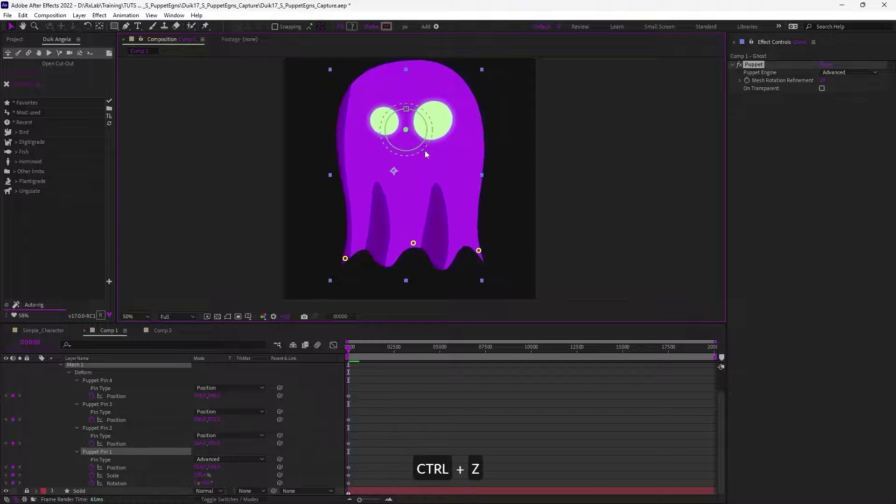
drag(406, 108, 404, 134)
key(ctrl+z)
Try moving the ghost's lower-left Position pin inward, and undo the move
key(ctrl+z)
key(v)
drag(346, 259, 378, 256)
key(ctrl+z)
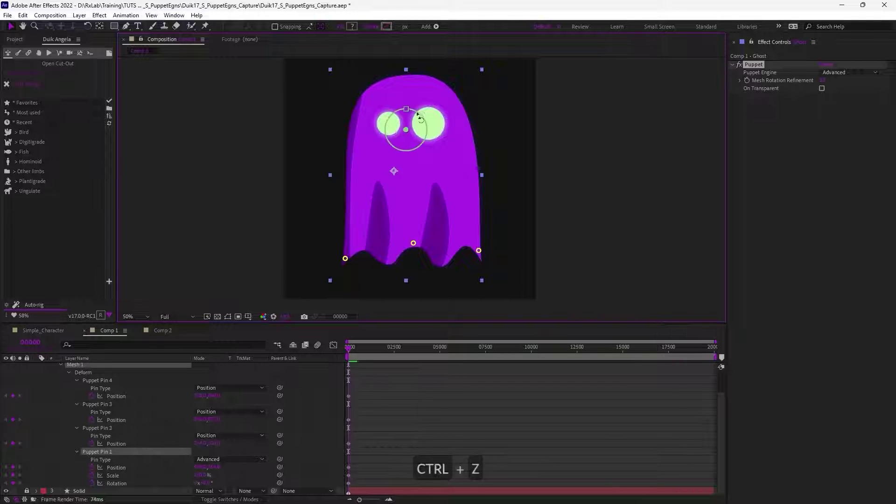
Add a Puppet Advanced pin at the ghost's left edge beside the eyes, check its Pin Type options, and delete the pin
click(206, 26)
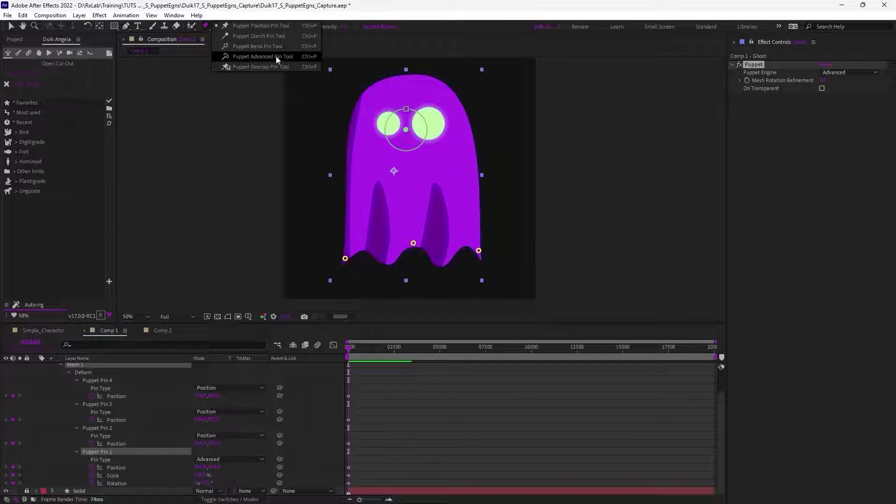
click(306, 57)
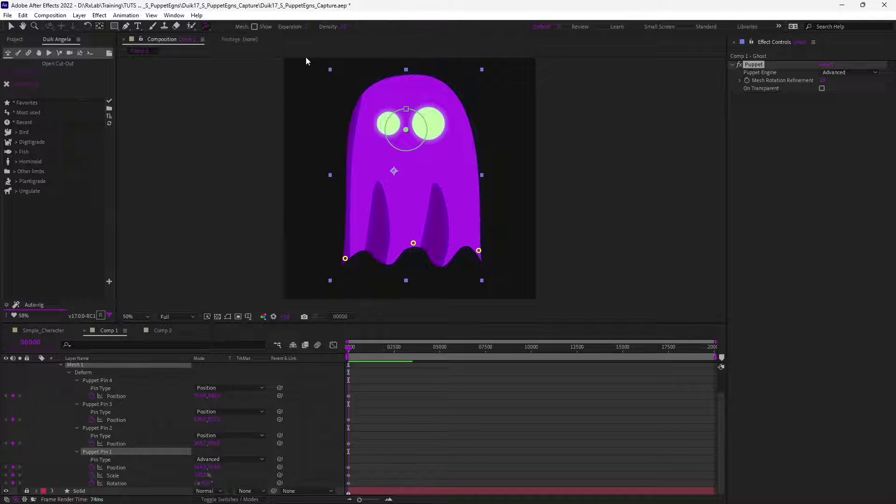
click(358, 126)
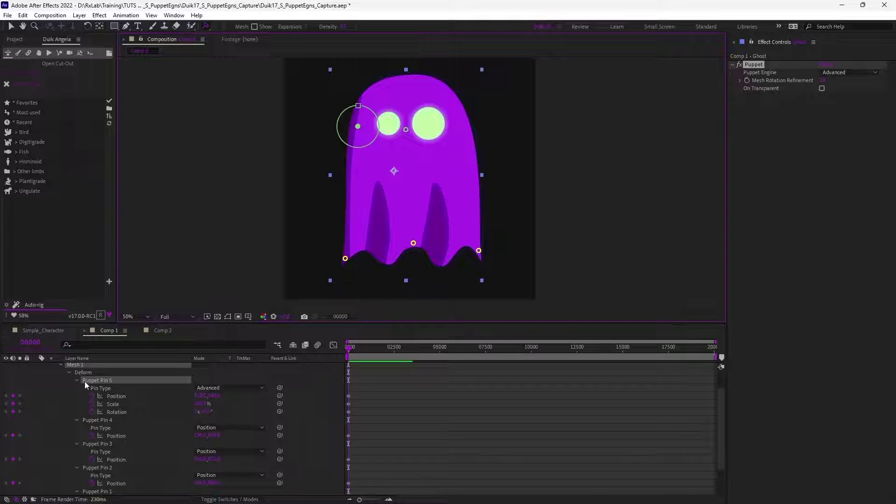
click(228, 388)
click(215, 398)
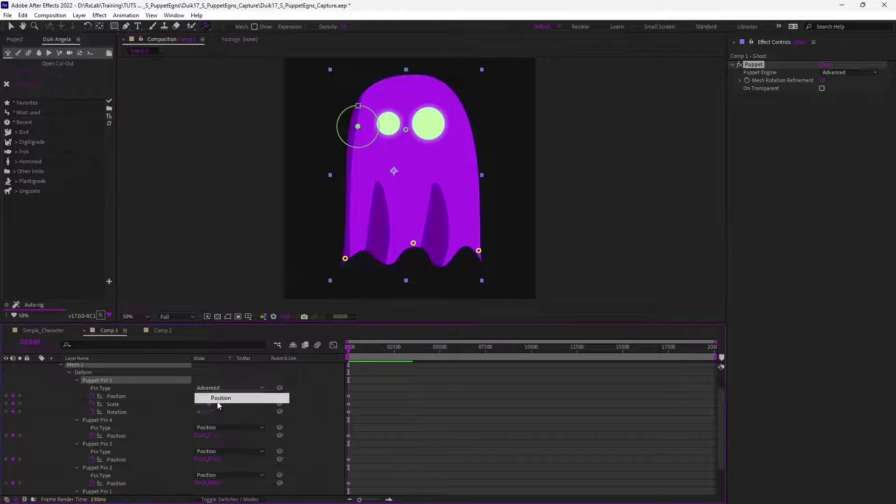
click(94, 381)
key(Delete)
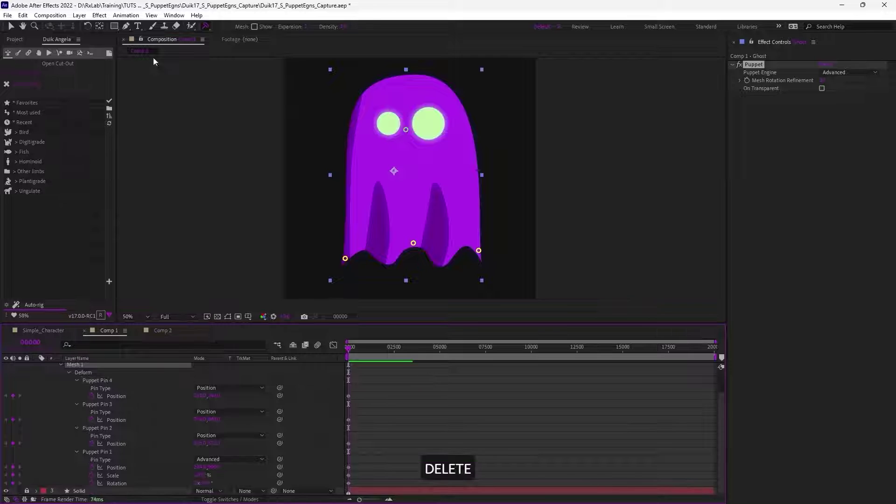
Add a Puppet Bend pin on the ghost's right side below the larger eye, try rotating it, and undo the rotation
click(205, 25)
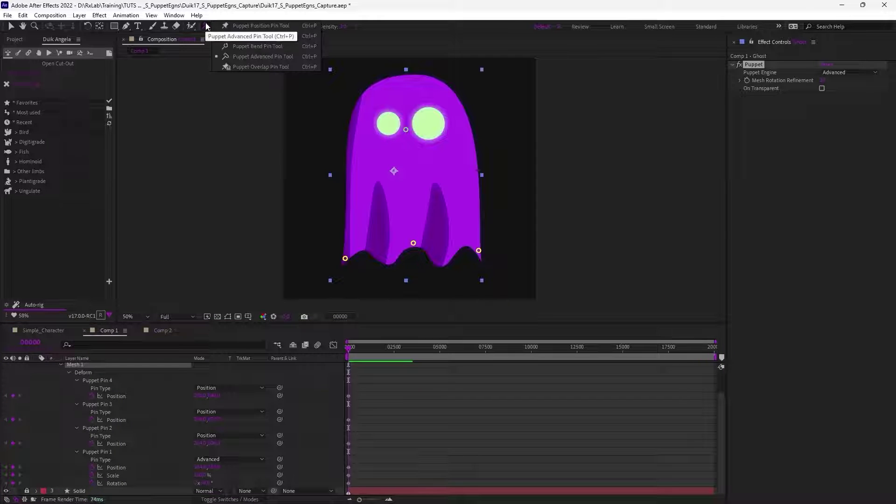
click(248, 56)
click(460, 176)
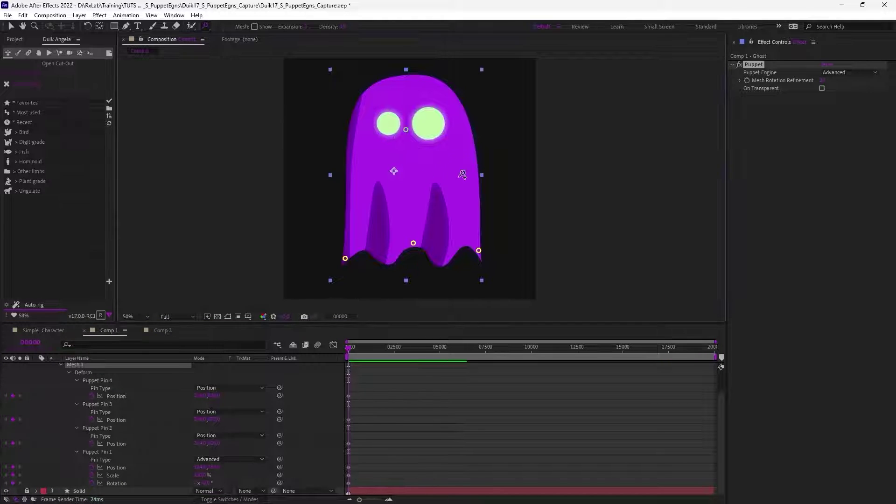
drag(465, 157, 471, 166)
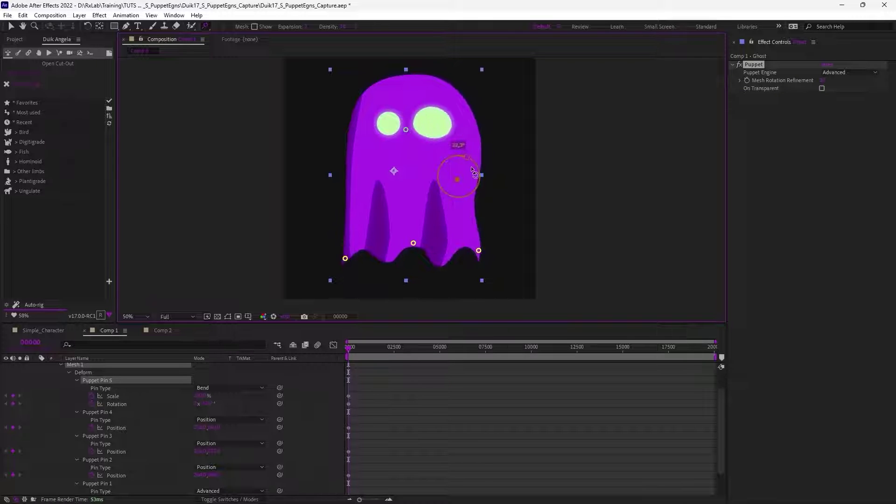
key(ctrl+z)
Try moving the ghost's head toward the left to test how the Bend pin follows, and undo the change
key(v)
drag(459, 177, 372, 157)
click(438, 180)
key(ctrl+z)
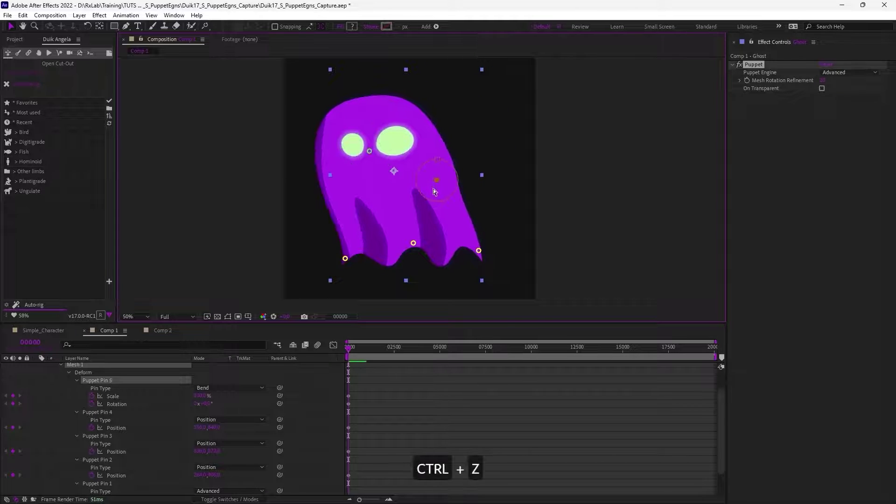
Try pulling the head pin far down and to the left and adjusting the Bend pin, undoing the deformation
click(458, 176)
click(405, 130)
drag(406, 132, 367, 209)
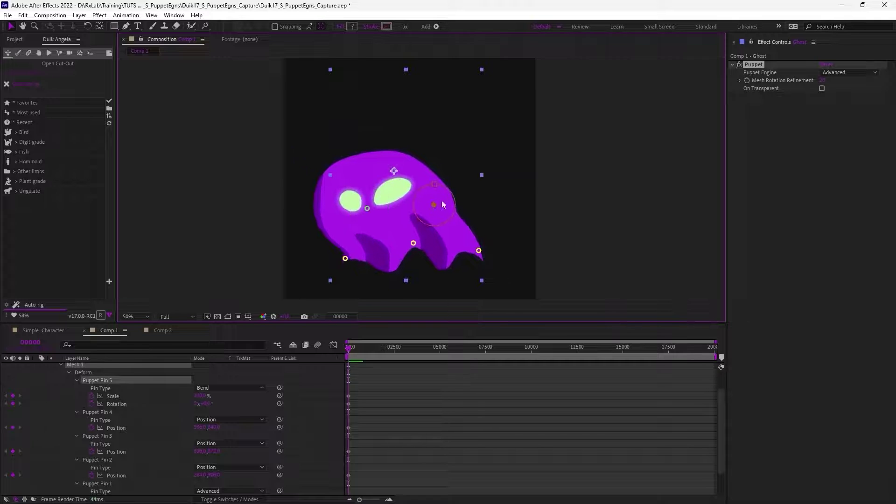
drag(450, 192, 455, 209)
key(ctrl+z)
key(ctrl+z)
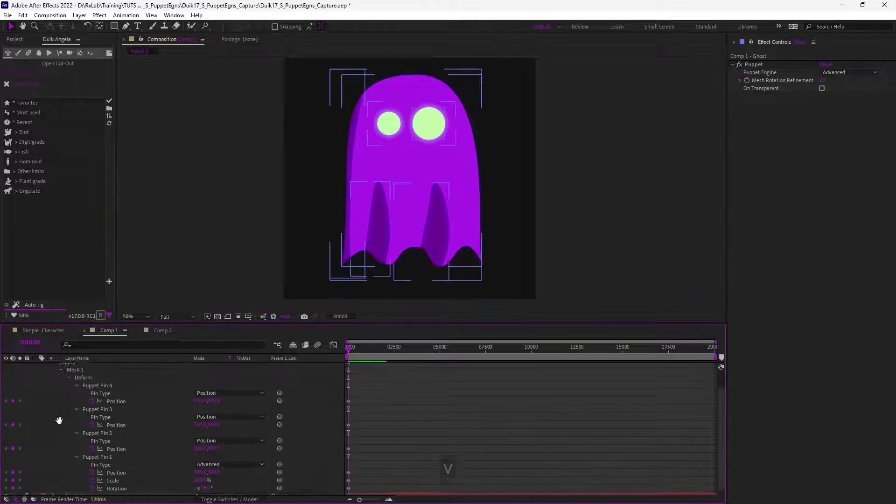
Remove the Bend pin and select the Deform group of the Ghost layer's Puppet effect
scroll(58, 420, up, 2)
click(398, 154)
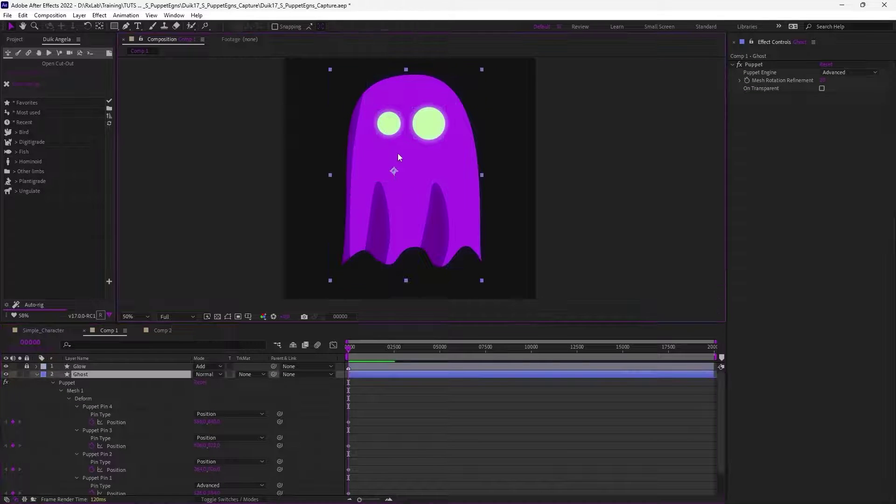
click(75, 401)
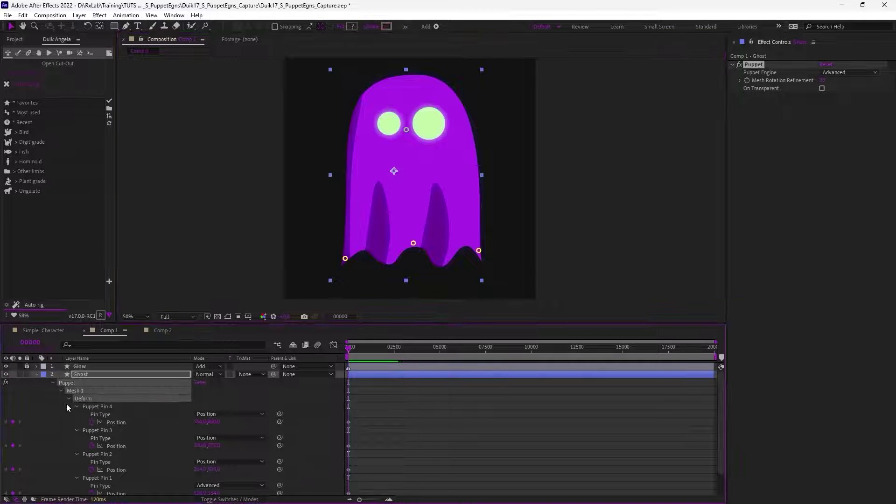
In Comp 2, place Puppet Position pins at the left end, middle and right end of Shape Layer 2's upper strip
click(163, 331)
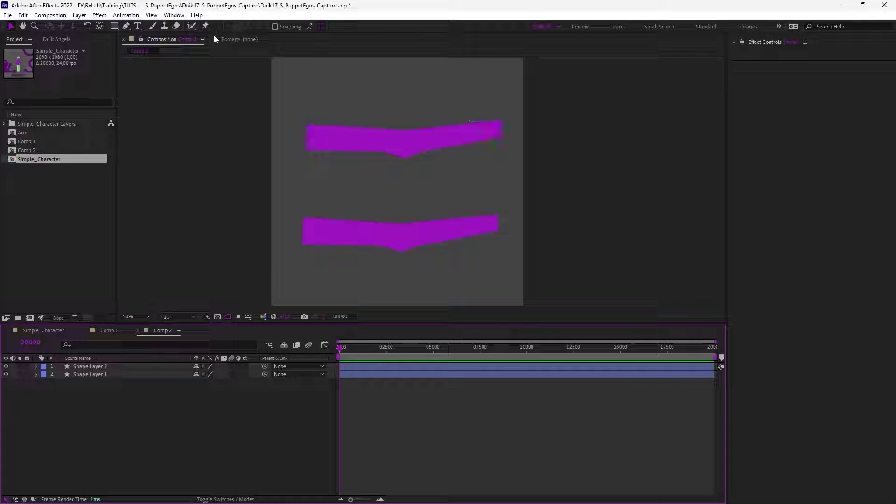
click(379, 139)
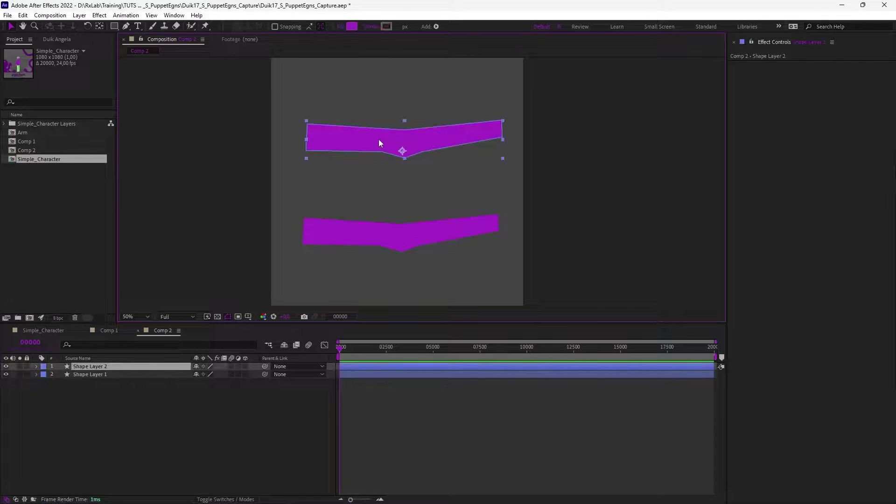
click(206, 26)
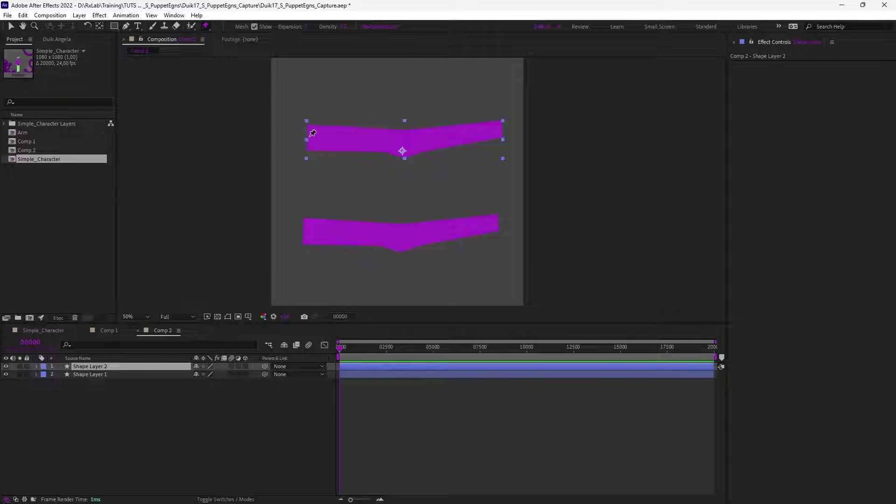
click(310, 135)
click(403, 150)
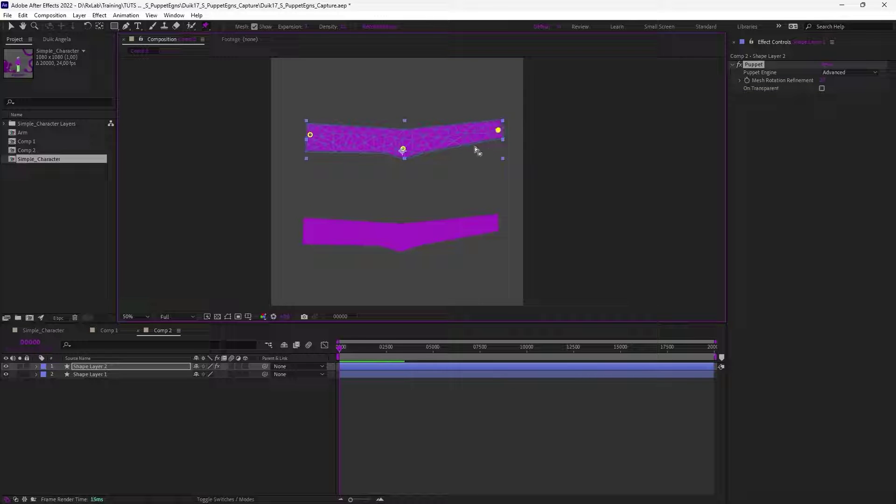
Try curling the upper strip by moving its right-end pin up and back over the shape, undoing all the moves
drag(496, 129, 328, 77)
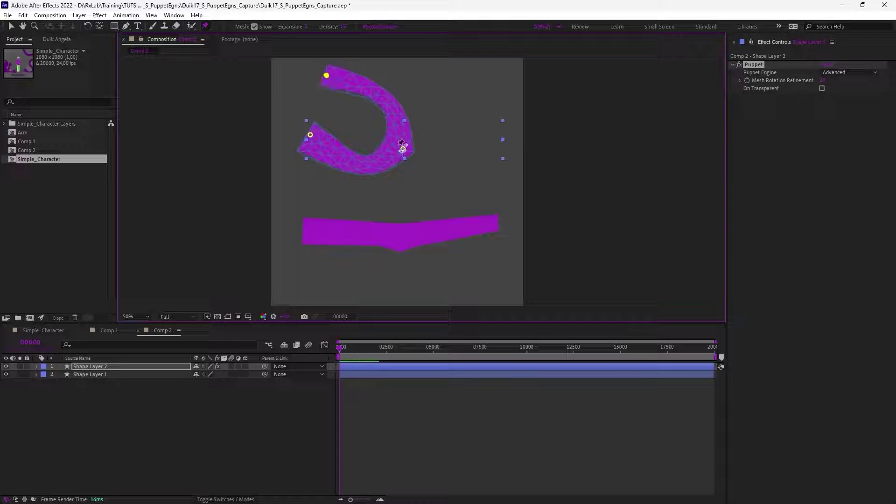
key(shift+v)
drag(327, 76, 404, 105)
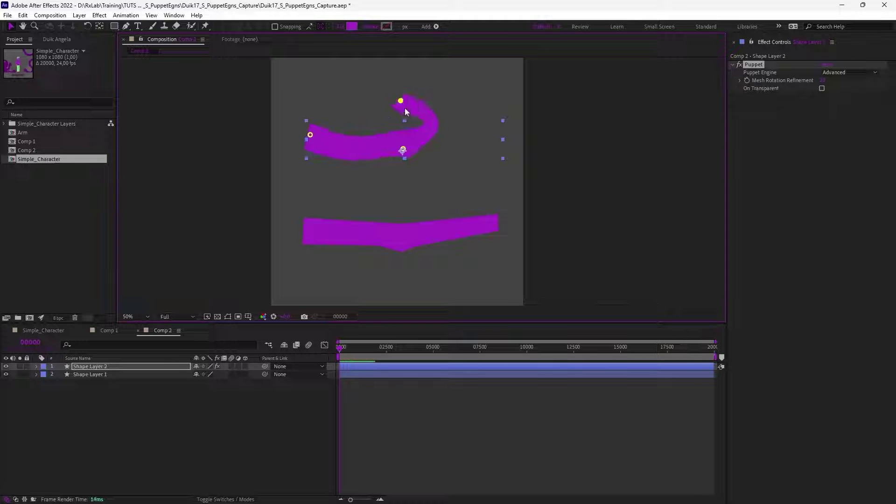
mouse_move(354, 88)
mouse_down()
mouse_move(430, 105)
mouse_move(367, 89)
mouse_move(350, 97)
mouse_move(384, 94)
mouse_move(359, 97)
mouse_up()
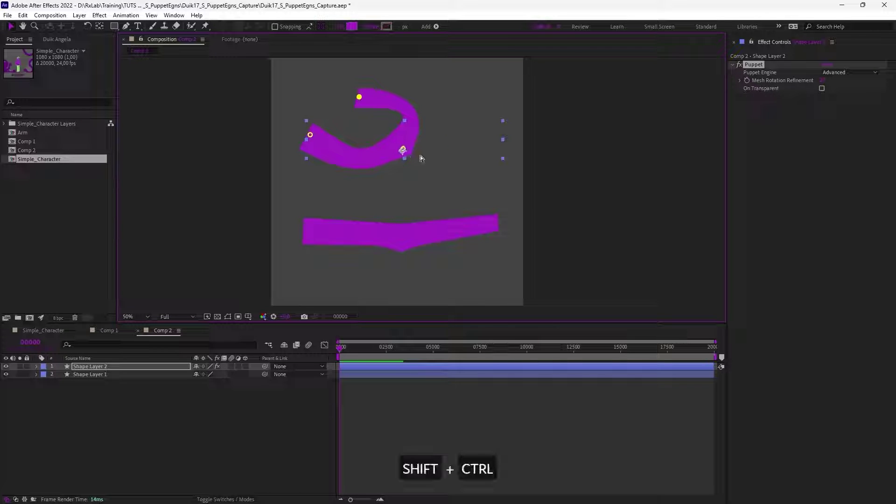
key(ctrl+shift+z)
key(ctrl+shift+z)
key(ctrl+shift+z)
key(ctrl+shift+z)
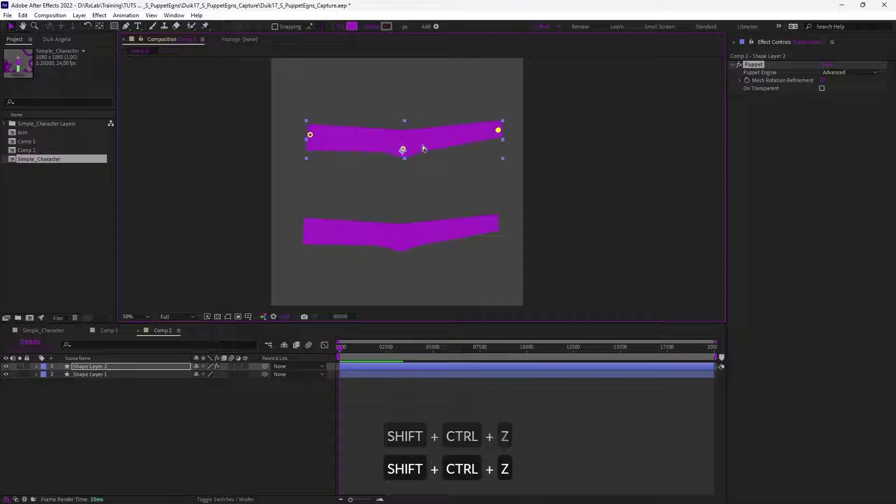
Delete the middle puppet pin from Shape Layer 2, keeping only the two end pins
key(shift+v)
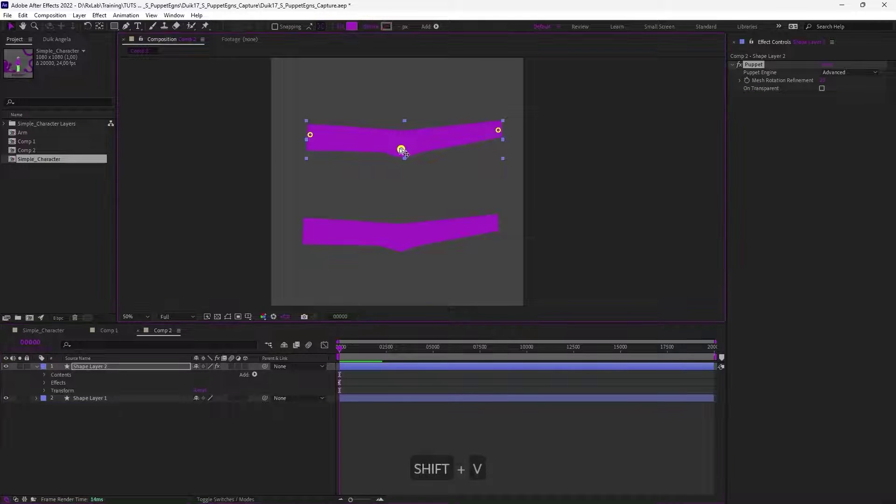
key(ctrl+shift+z)
key(shift+Delete)
Try moving the right-end pin up and inward with only the two end pins left, undoing each move
drag(499, 130, 444, 111)
key(ctrl+shift+z)
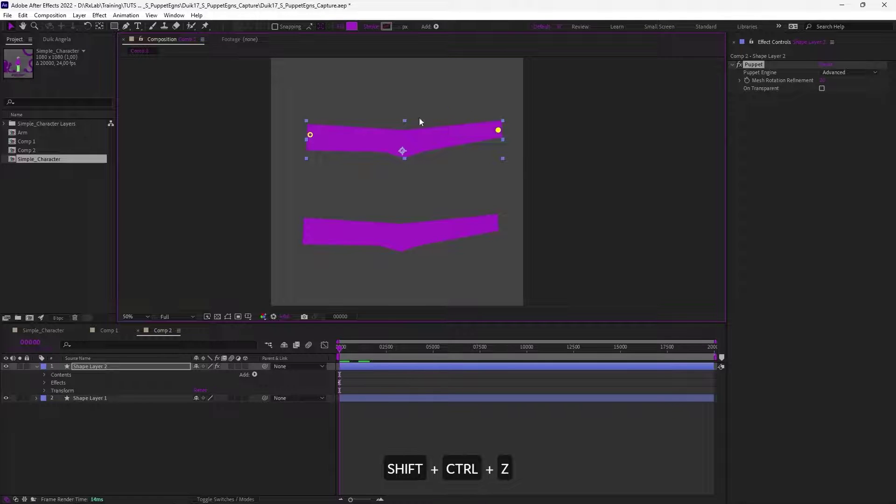
drag(499, 130, 443, 96)
key(ctrl+shift+z)
Stretch and compress the upper strip with its right-end pin, leaving the pin slightly below its original position
key(v)
drag(491, 126, 591, 133)
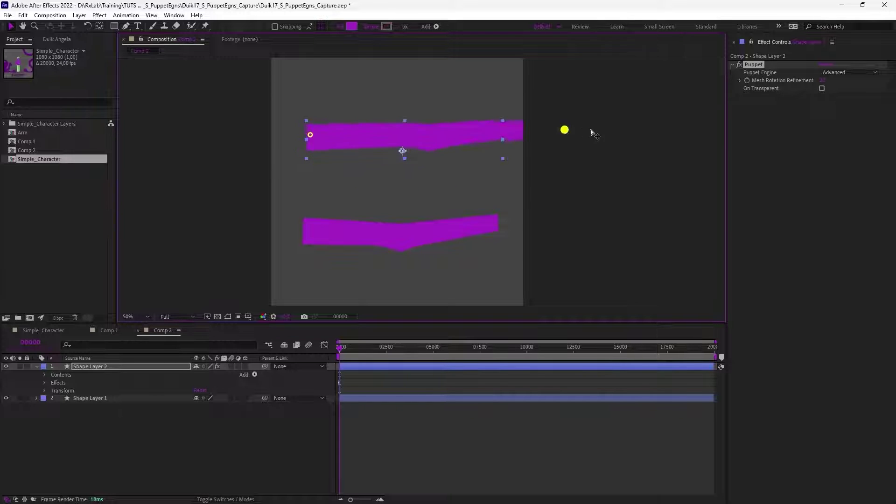
drag(503, 133, 429, 136)
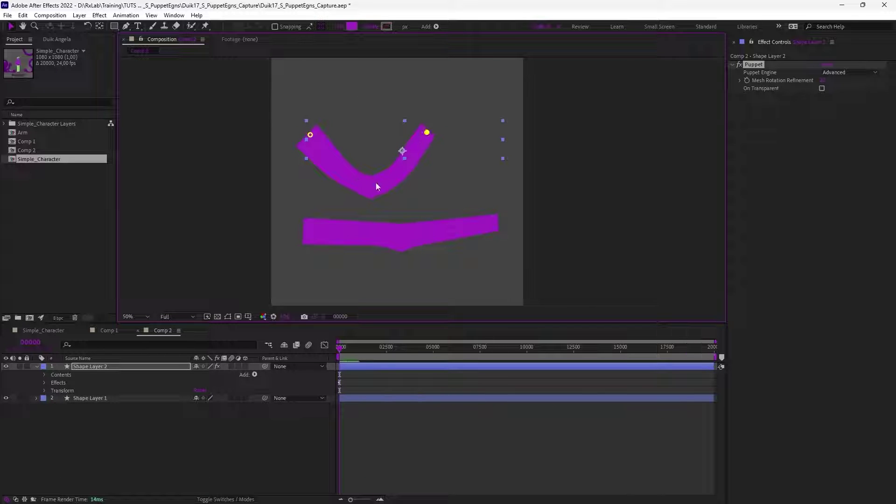
drag(428, 133, 488, 143)
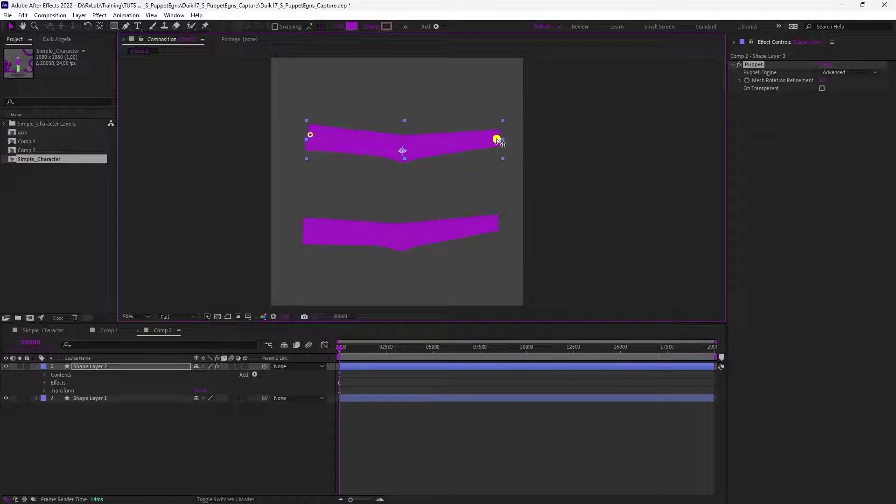
Expand Shape Layer 2's puppet pins and set the Pin Type of Puppet Pin 3 and Puppet Pin 1 to Advanced
click(44, 382)
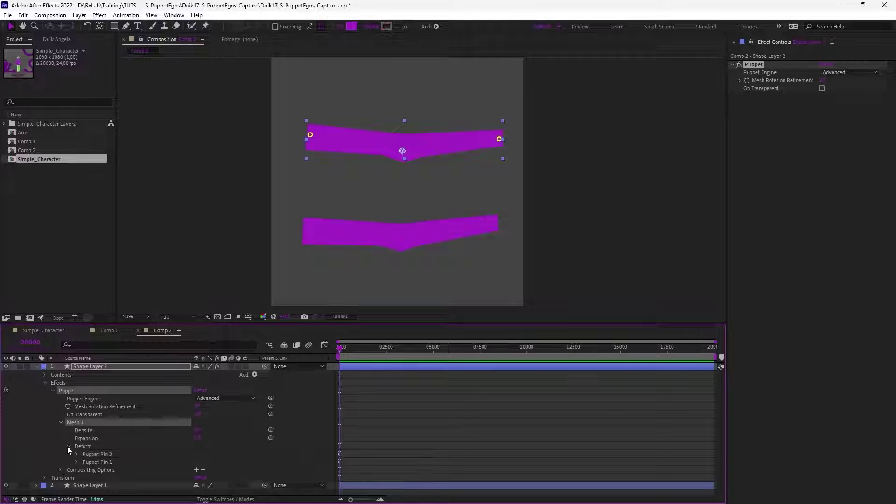
click(76, 454)
click(224, 462)
click(223, 451)
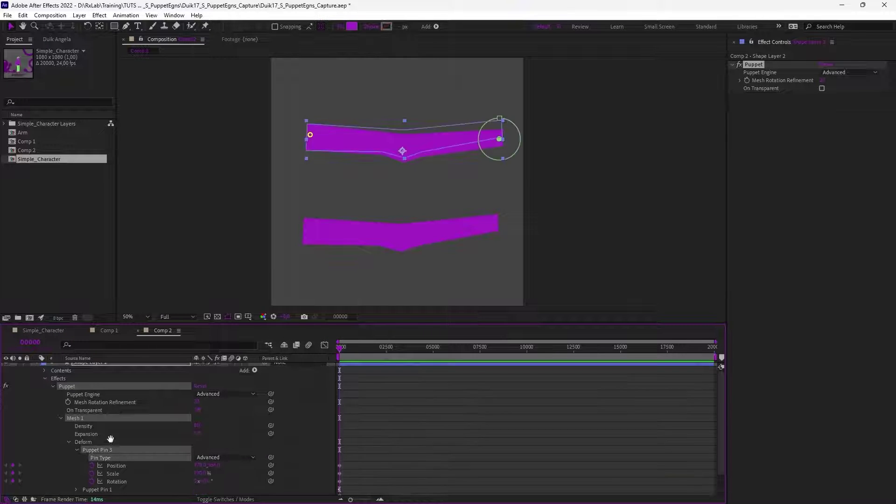
scroll(201, 462, down, 1)
click(216, 475)
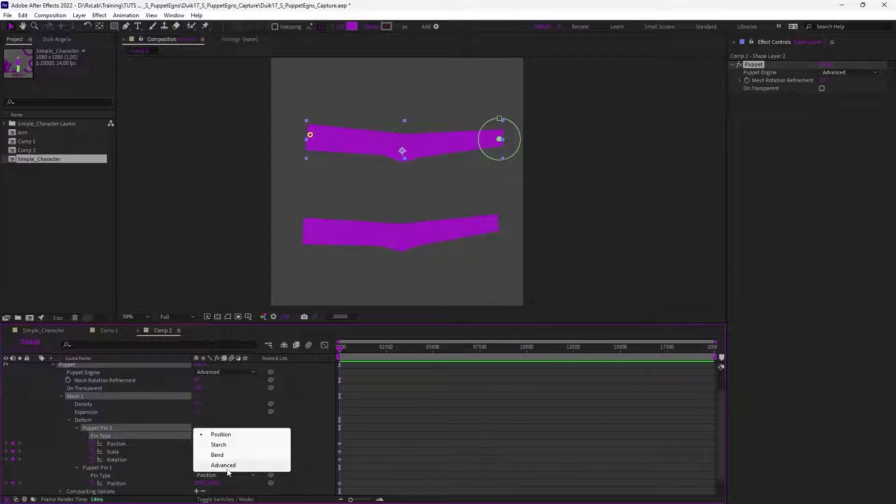
click(223, 465)
Try bending the upper strip by moving its Advanced right-end pin inward and rotating both end pins, undoing the changes
click(500, 140)
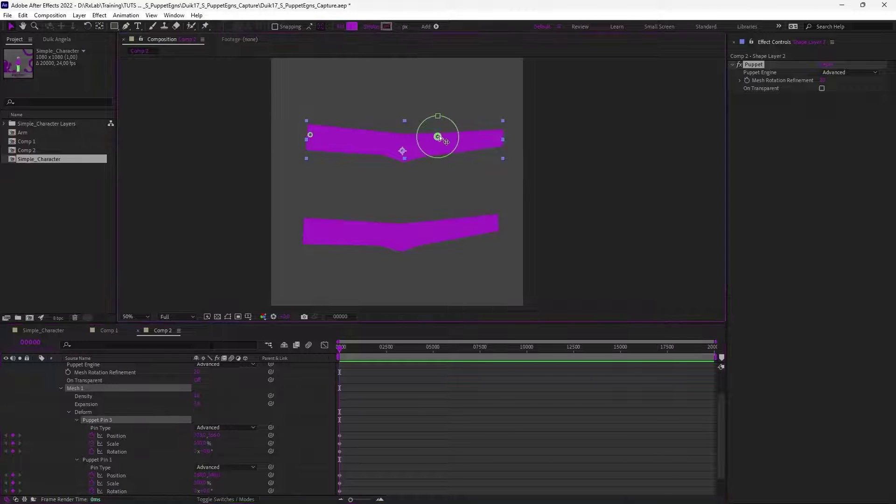
key(ctrl+p)
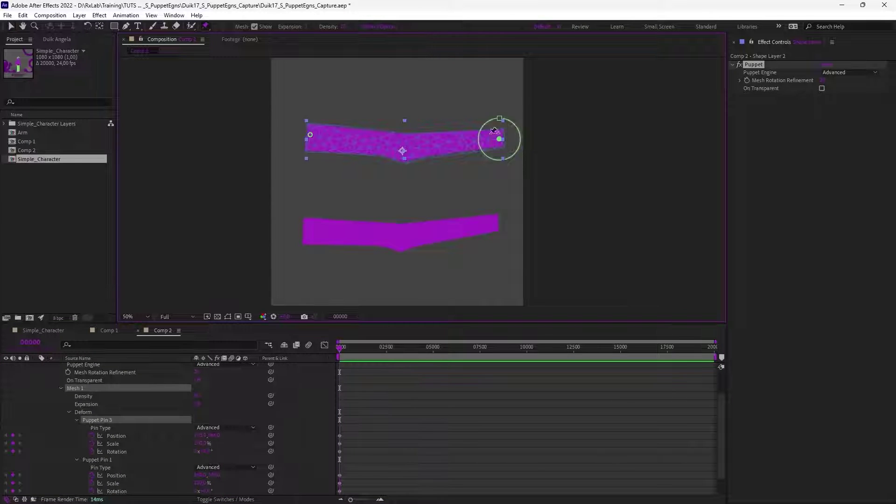
drag(514, 124, 336, 132)
click(310, 136)
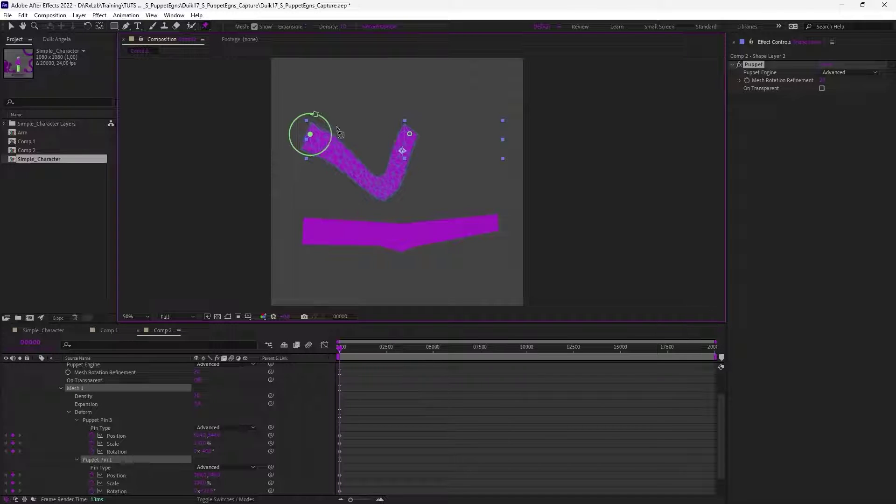
click(410, 134)
mouse_move(428, 124)
mouse_down()
mouse_move(434, 142)
mouse_move(377, 134)
mouse_move(447, 132)
mouse_move(423, 140)
mouse_up()
key(v)
key(ctrl+z)
key(ctrl+z)
key(ctrl+z)
key(ctrl+z)
key(ctrl+z)
key(ctrl+z)
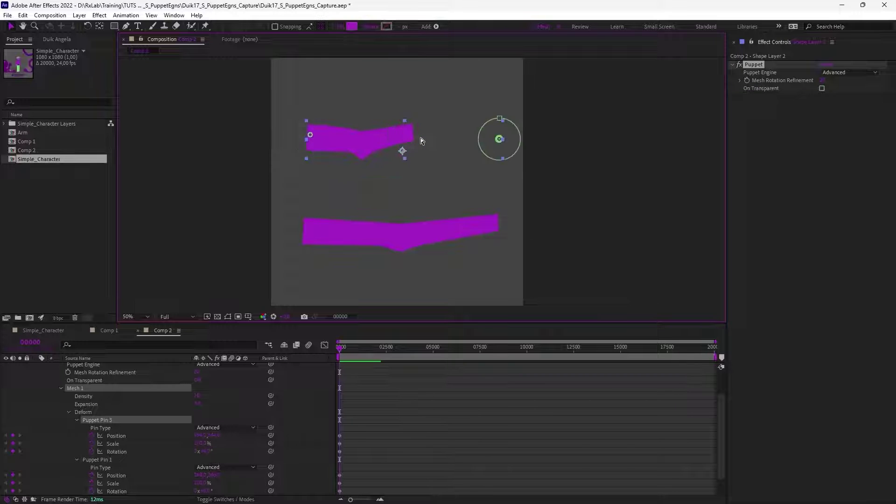
Place puppet pins on the left end, middle and right end of the lower strip, Shape Layer 1
click(615, 203)
click(442, 235)
click(206, 26)
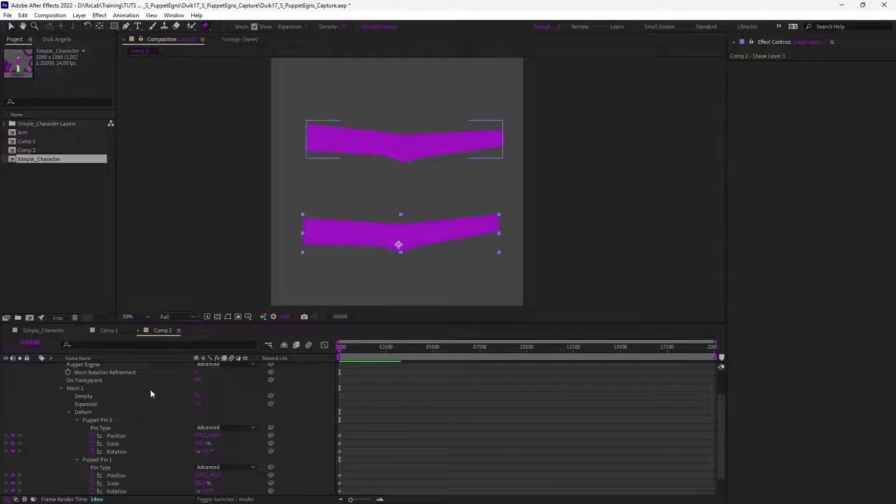
scroll(151, 395, up, 2)
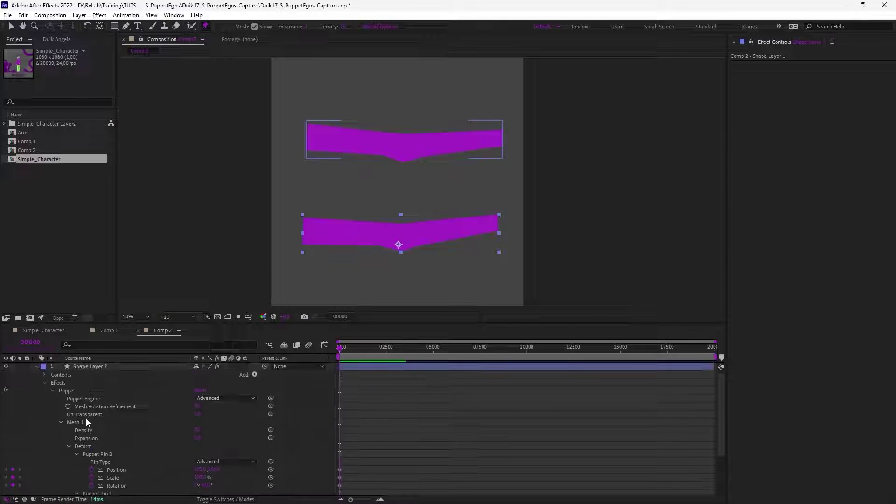
click(305, 225)
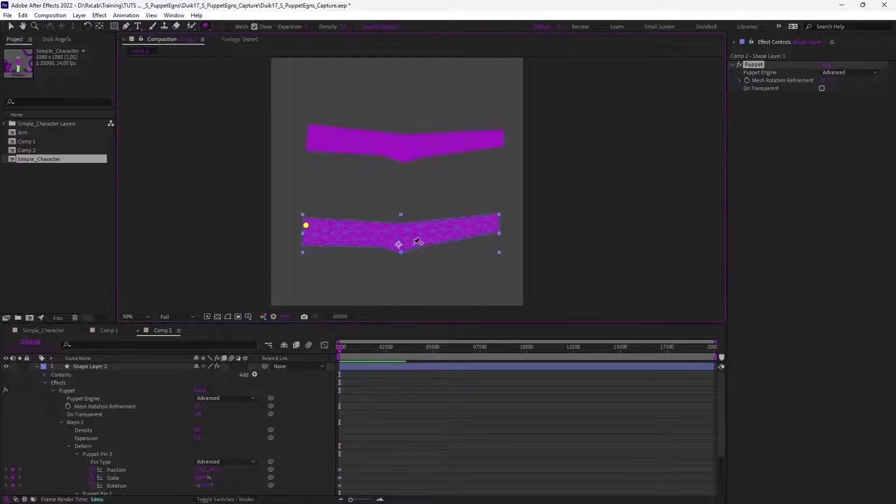
click(496, 222)
Collapse Shape Layer 2, expand Shape Layer 1's Puppet effect and set its Puppet Engine to Legacy
click(37, 367)
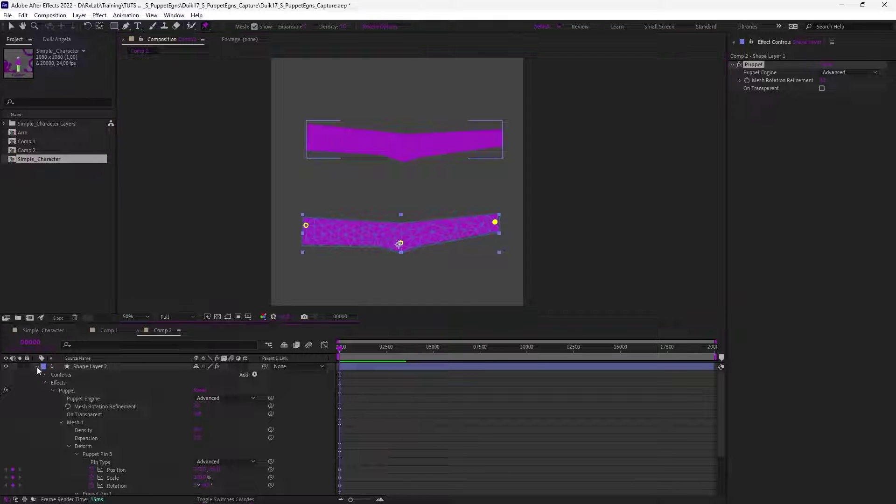
click(36, 374)
click(44, 391)
click(52, 399)
click(213, 407)
click(217, 416)
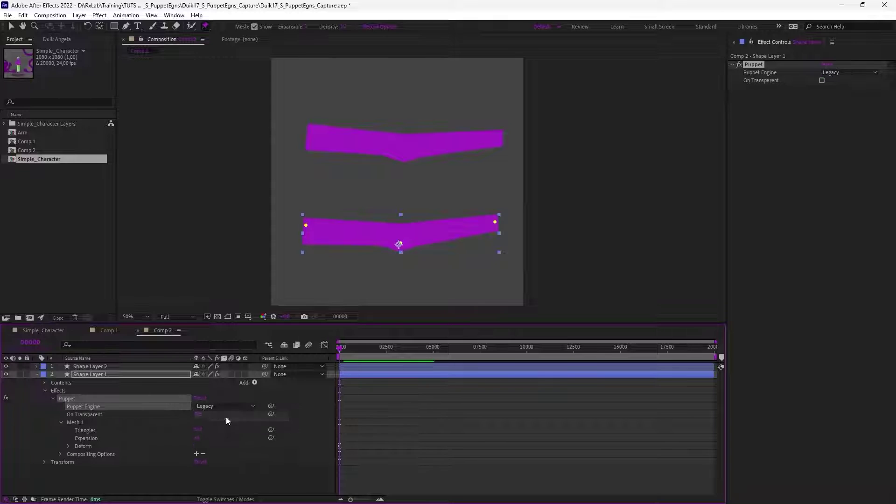
Try folding the lower strip up and inward with its right-end pin under the Legacy engine, undoing each move
drag(495, 224, 406, 186)
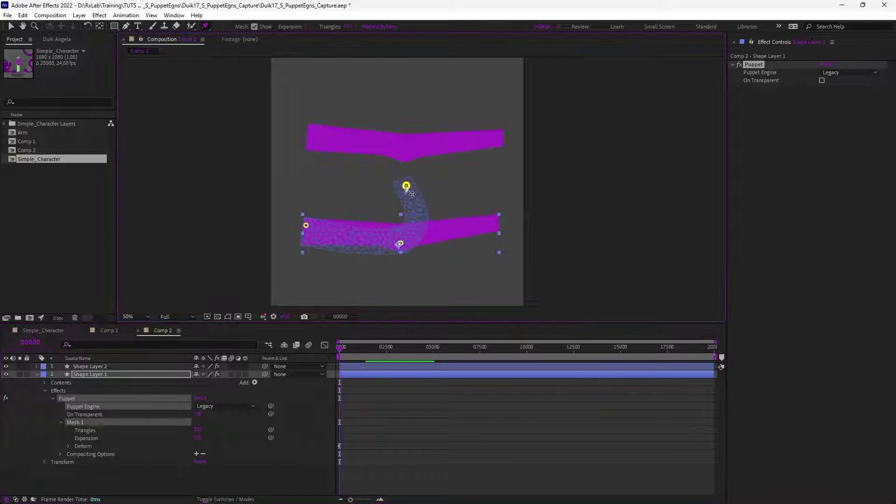
key(ctrl+z)
drag(495, 223, 374, 184)
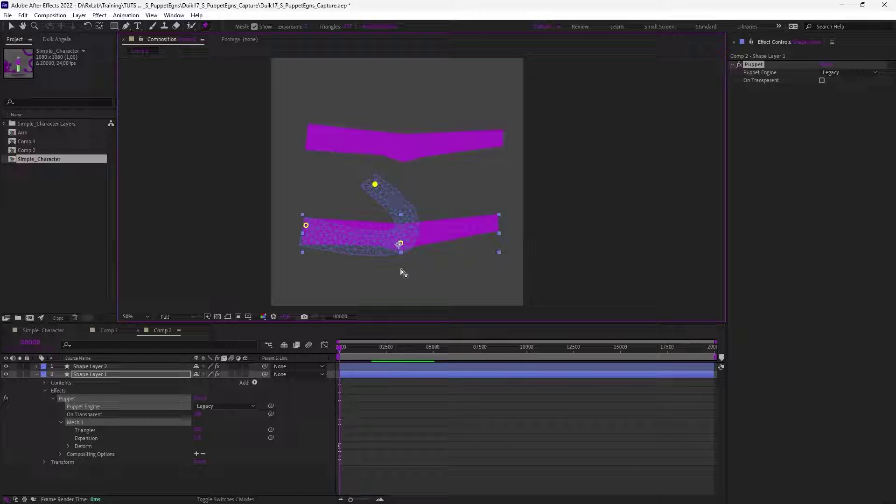
key(ctrl+z)
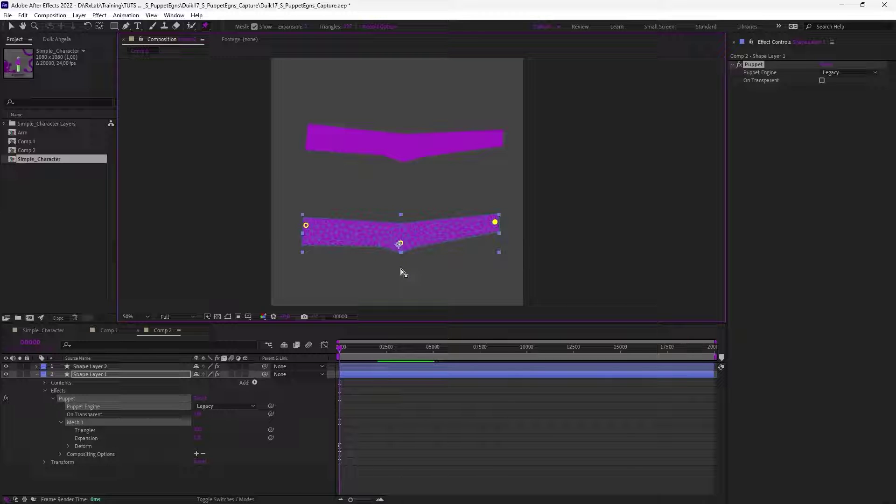
drag(496, 223, 384, 176)
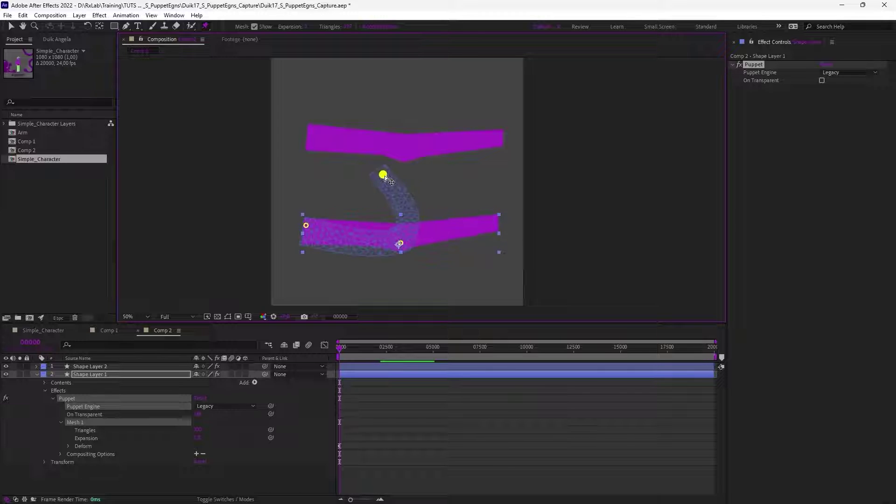
key(ctrl+z)
Save the project
key(v)
key(ctrl+s)
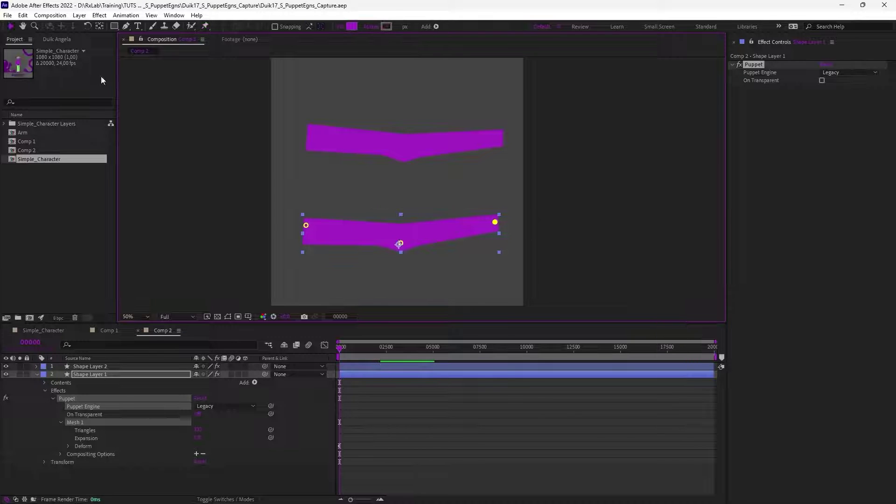
click(13, 16)
mouse_move(28, 59)
click(262, 57)
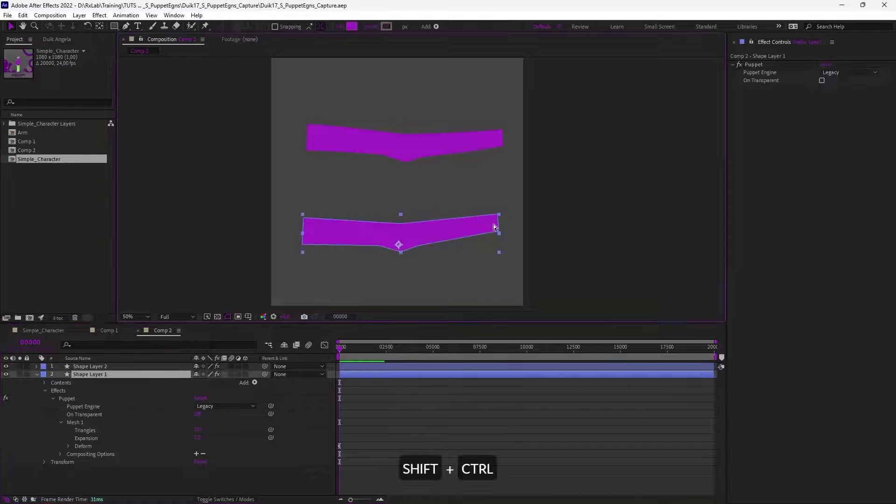
Try folding the lower strip's right end over its middle once more and undo the move
key(ctrl+p)
drag(496, 227, 385, 190)
key(ctrl+z)
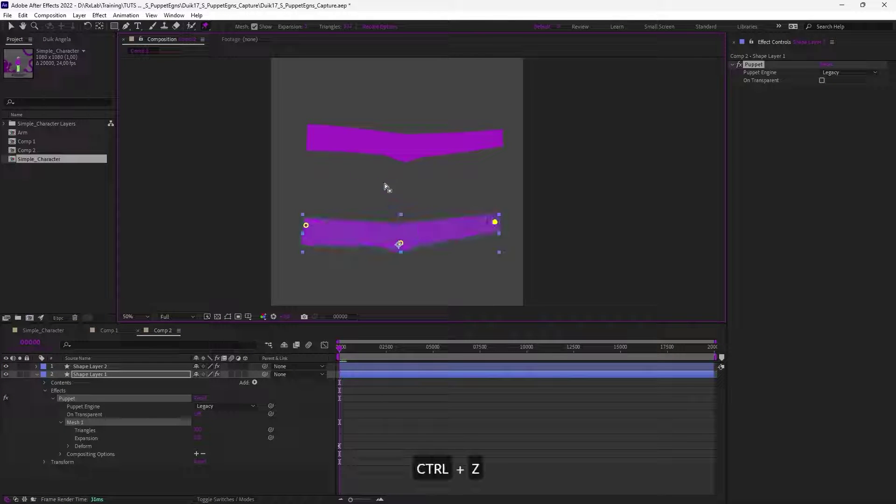
Hide the puppet mesh, fold the lower strip with its right-end and middle pins, and return both pins close to their original positions
click(254, 26)
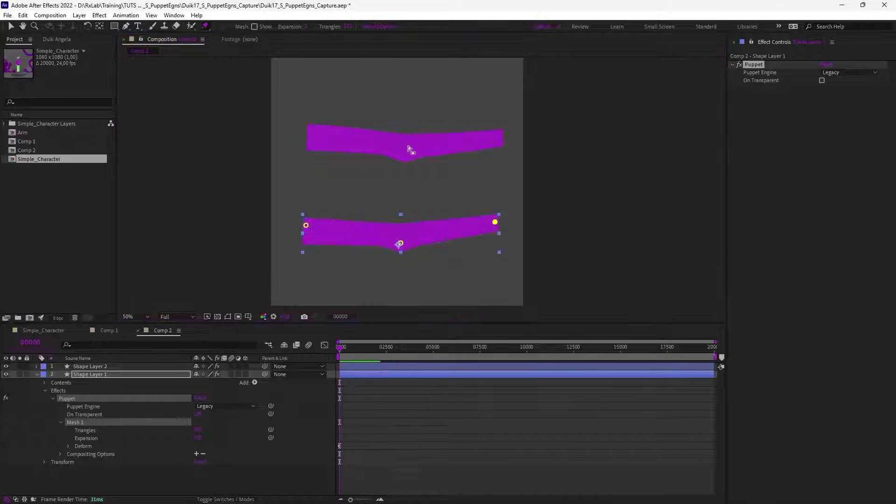
drag(495, 223, 340, 169)
mouse_move(385, 238)
mouse_down()
mouse_move(312, 167)
mouse_move(367, 232)
mouse_move(345, 277)
mouse_move(398, 275)
mouse_move(382, 215)
mouse_move(377, 229)
mouse_move(370, 213)
mouse_move(353, 211)
mouse_move(393, 232)
mouse_up()
drag(341, 169, 494, 213)
drag(391, 233, 397, 244)
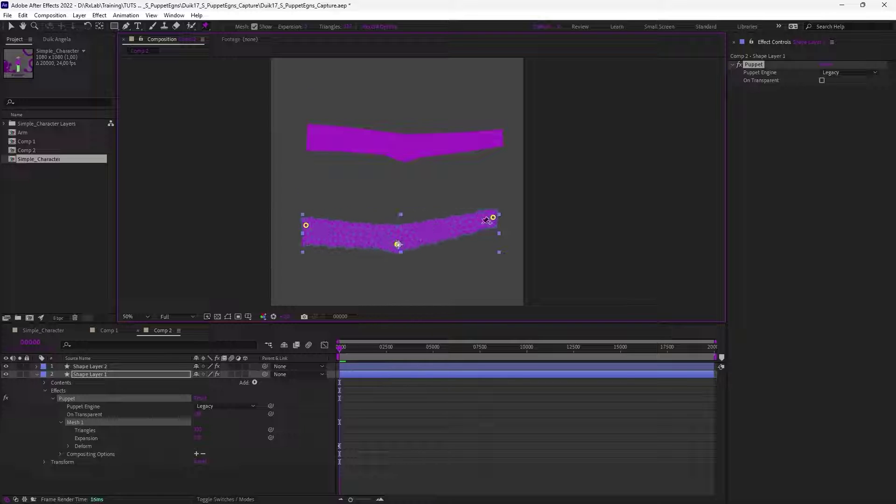
Add a pin between the lower strip's middle and right-end pins and try raising it, undoing the move
mouse_move(494, 218)
mouse_down()
mouse_move(496, 229)
mouse_move(463, 200)
mouse_move(481, 222)
mouse_up()
key(ctrl+z)
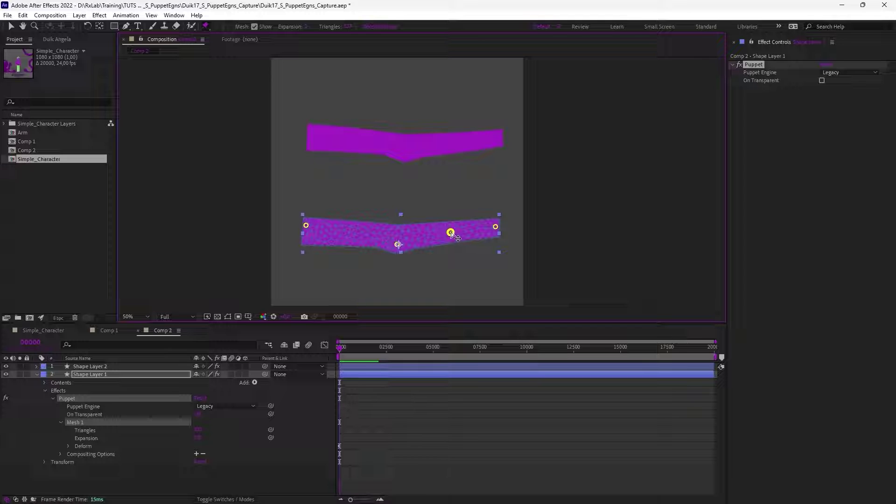
drag(451, 233, 442, 191)
key(ctrl+z)
key(ctrl+z)
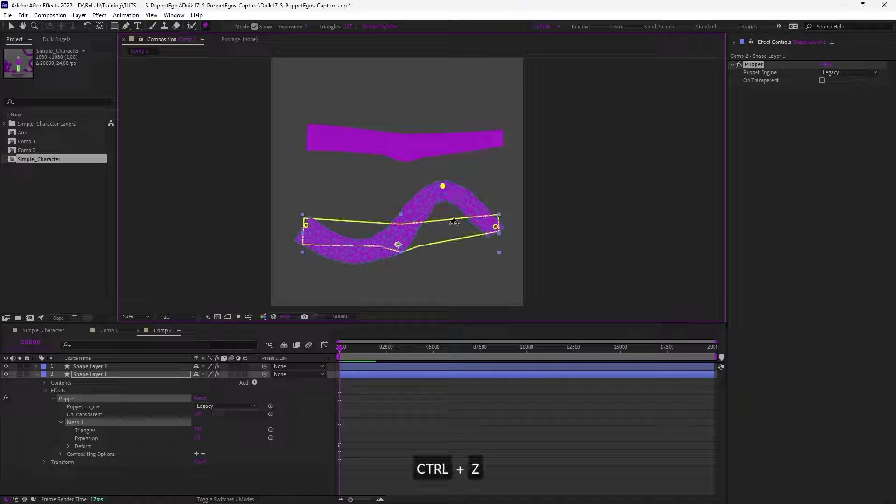
Try moving the lower strip's added pin up and back down to compare the bends, undoing the moves
drag(450, 231, 437, 179)
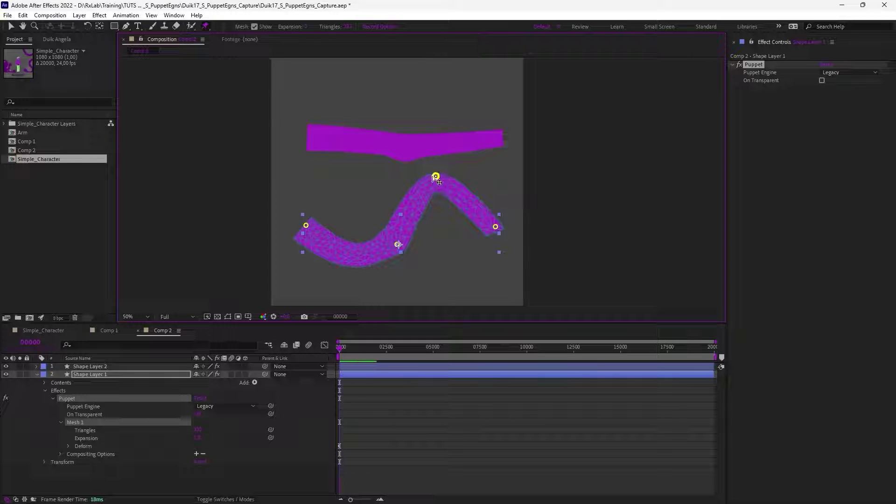
drag(433, 178, 453, 240)
key(ctrl+z)
key(ctrl+z)
key(ctrl+z)
key(ctrl+z)
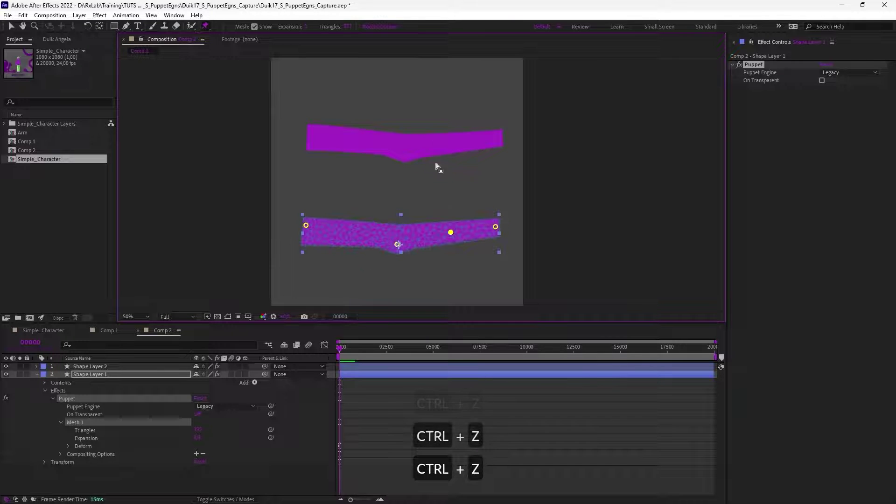
Place a pin just right of the middle of Shape Layer 2 and try pulling it far upward, undoing the pull
click(121, 367)
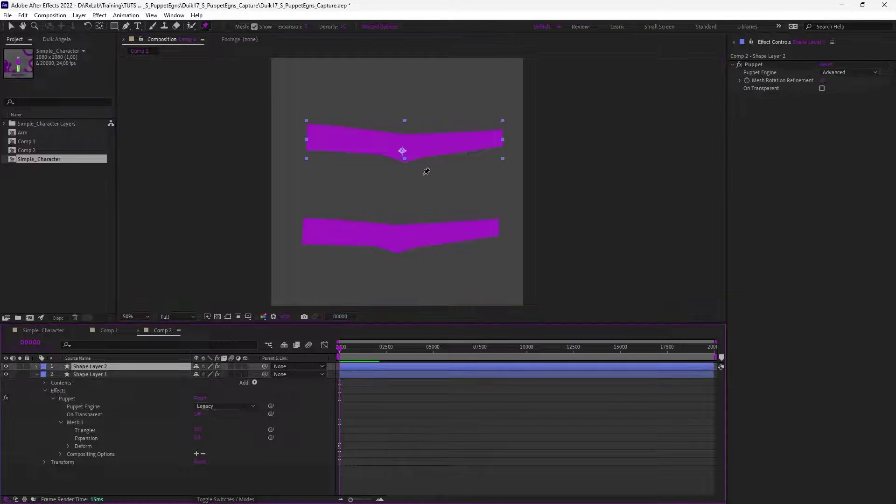
click(426, 144)
drag(427, 144, 354, 63)
key(ctrl+z)
key(ctrl+z)
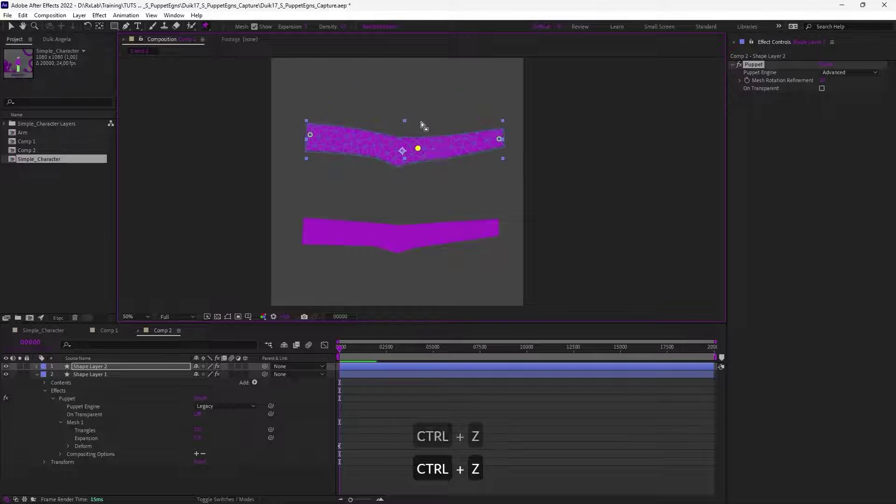
Expand Shape Layer 2's puppet pins and set the Pin Type of Puppet Pin 4 to Advanced
click(37, 366)
click(52, 439)
scroll(52, 440, down, 2)
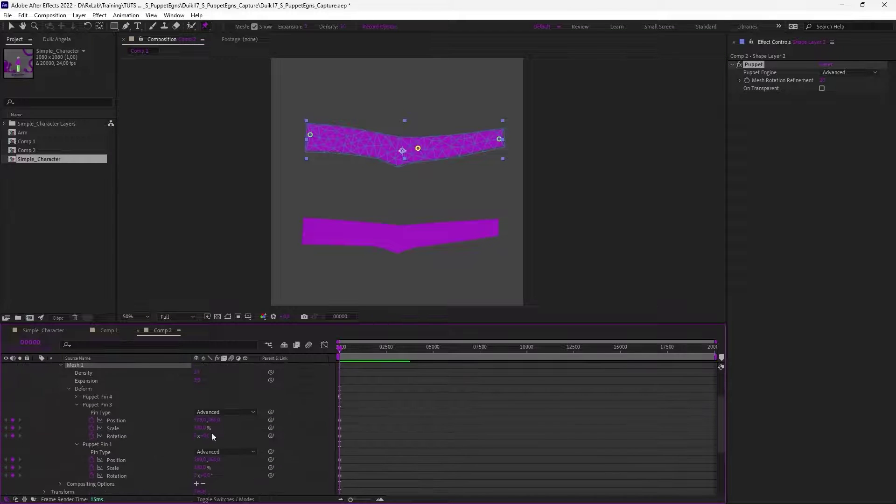
scroll(149, 437, down, 2)
click(77, 368)
click(224, 375)
click(217, 416)
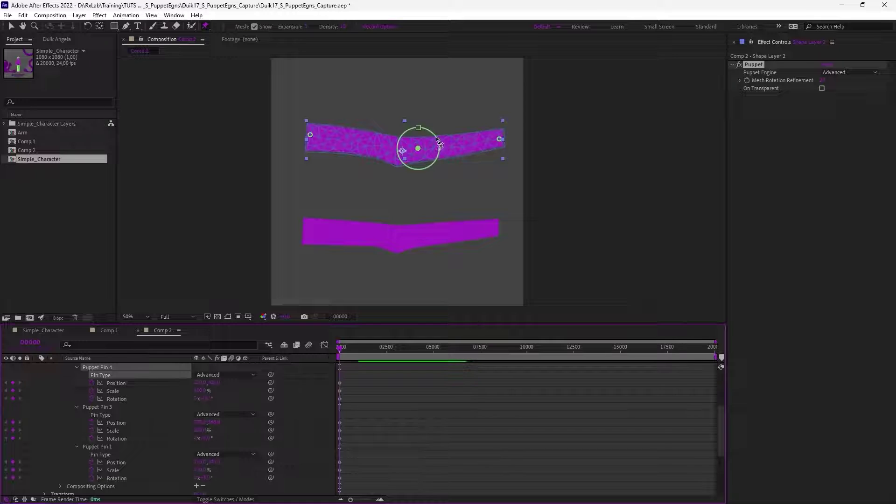
Test rotating the upper strip's middle pin, undo it, and arch the strip by raising that pin and nudging the right-end pin inward
drag(439, 142, 430, 132)
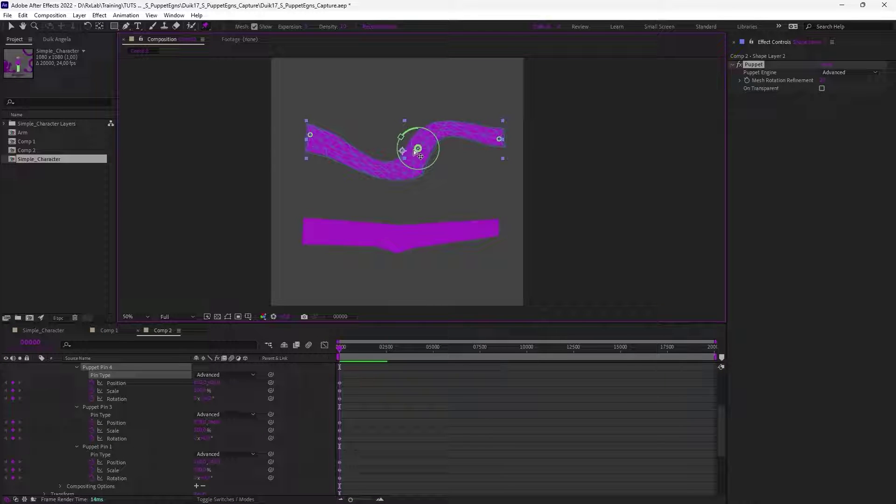
key(ctrl+z)
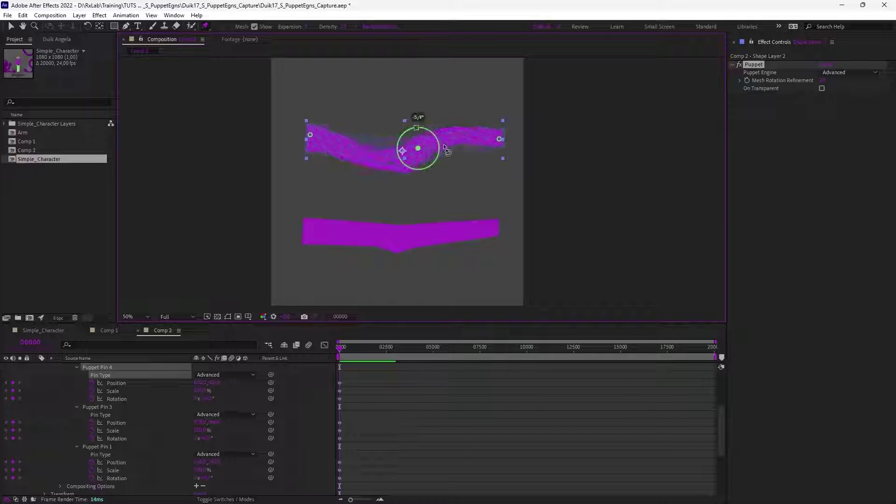
mouse_move(499, 142)
mouse_down()
mouse_move(436, 92)
mouse_move(488, 160)
mouse_move(466, 183)
mouse_move(493, 141)
mouse_up()
drag(419, 149, 415, 95)
key(v)
Collapse Shape Layer 2, reveal Shape Layer 1's puppet pins and try moving its left-end pin, undoing the move
click(570, 131)
click(402, 224)
click(394, 110)
click(417, 231)
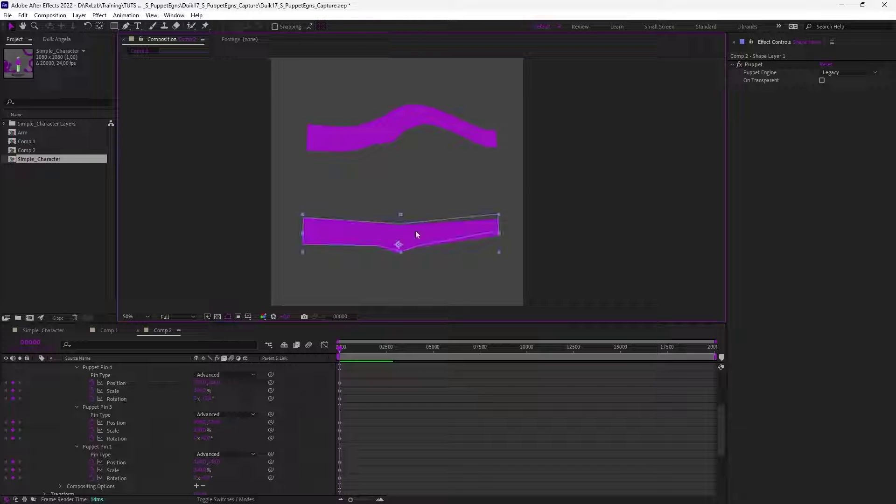
scroll(130, 417, up, 3)
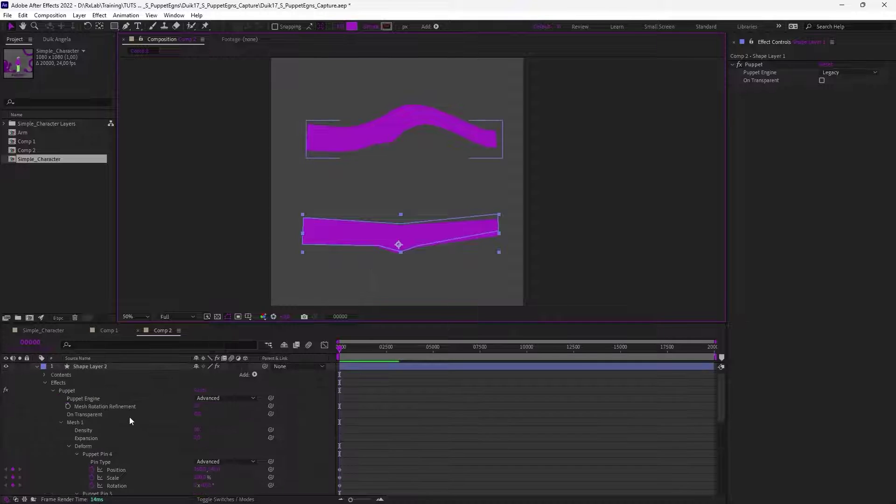
click(37, 367)
click(85, 407)
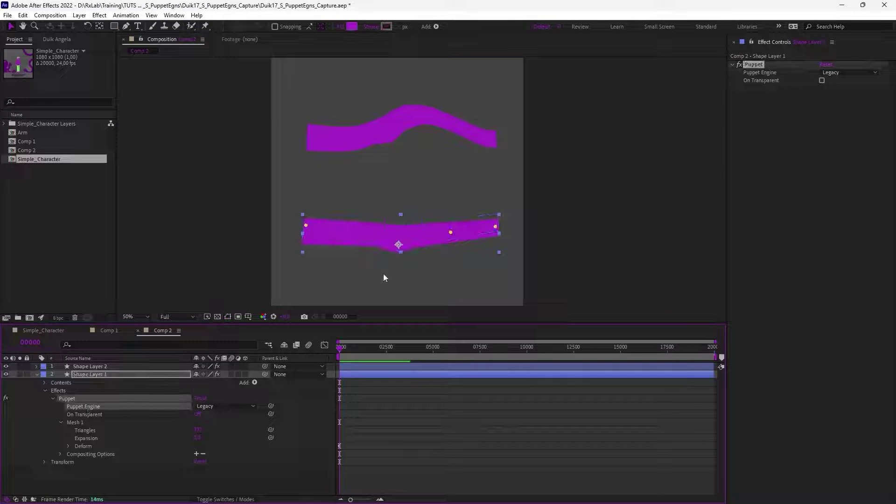
drag(307, 226, 319, 213)
key(ctrl+z)
Switch to the Simple_Character composition and place an Advanced puppet pin at the middle of the Torso layer's chest
click(108, 330)
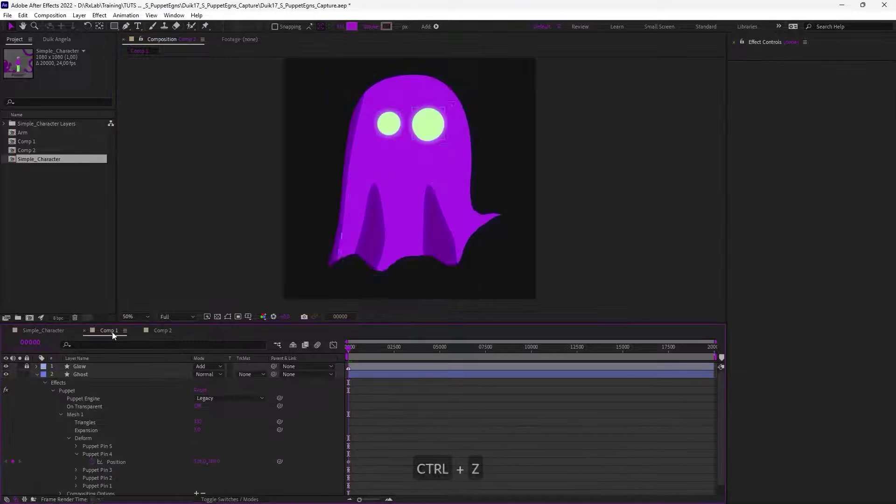
click(52, 331)
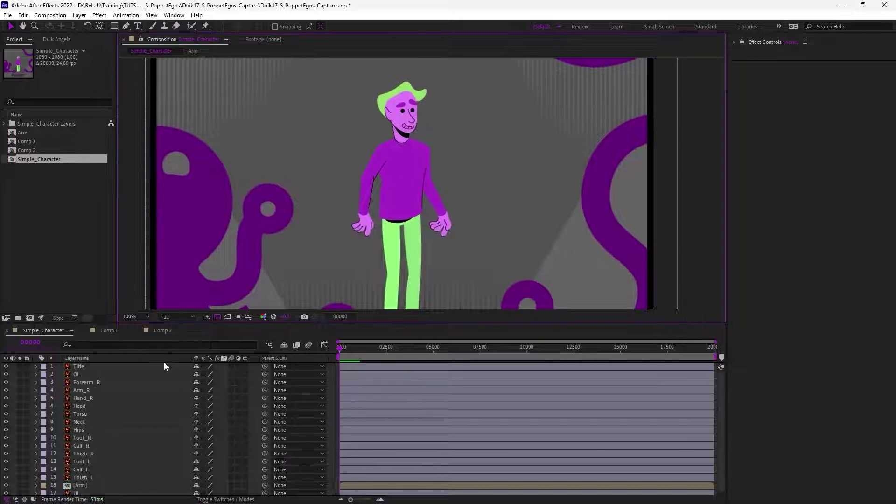
click(82, 413)
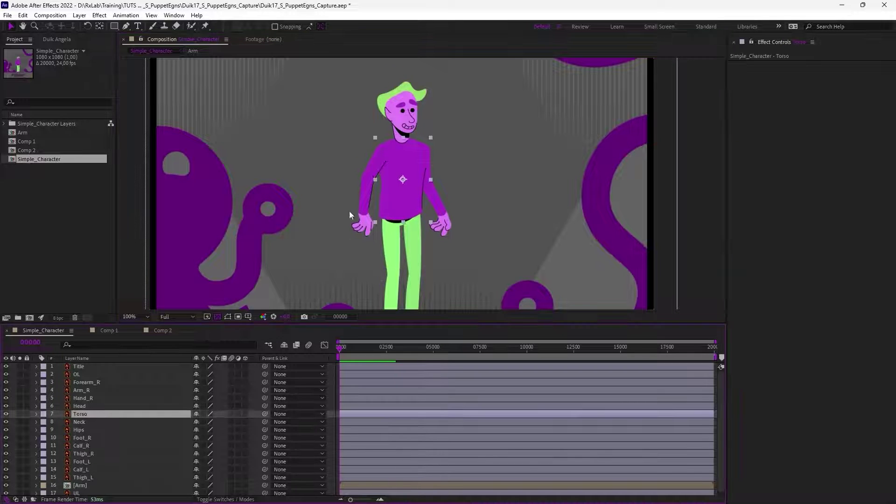
click(207, 27)
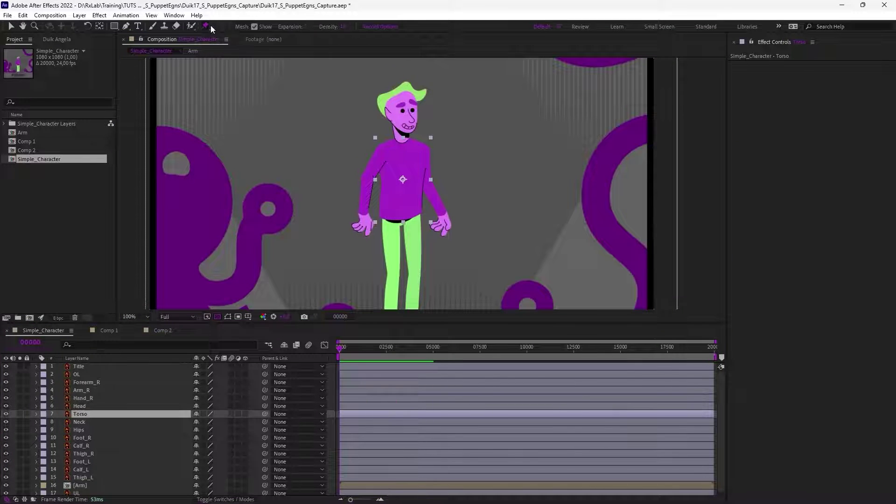
drag(207, 26, 250, 58)
drag(208, 27, 269, 59)
click(404, 158)
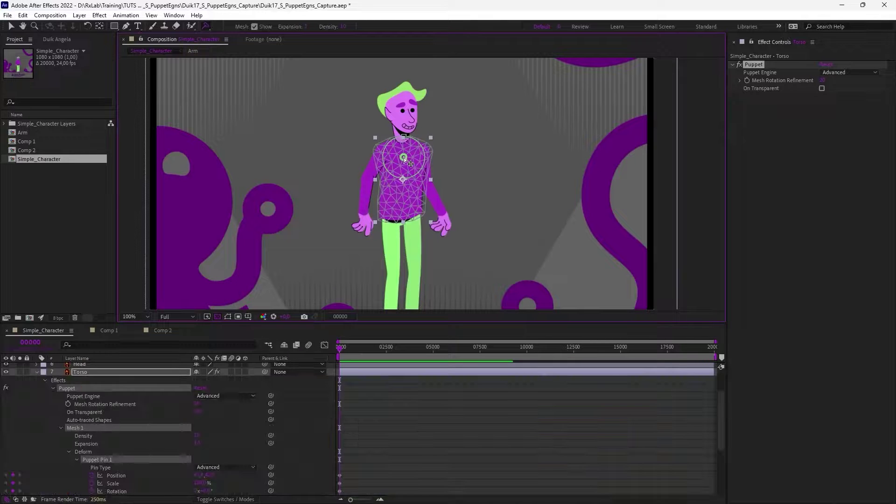
Try transforming the Torso's chest pin while it is the only pin, undoing each change
drag(409, 159, 409, 169)
key(ctrl+z)
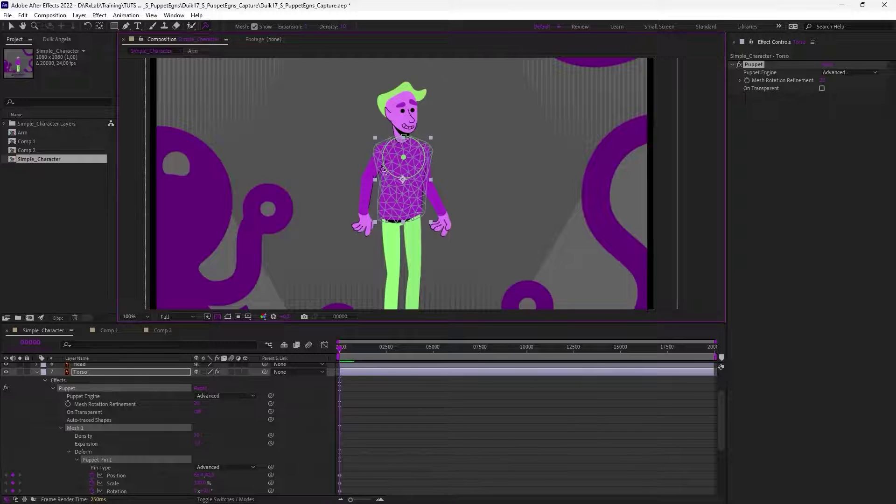
mouse_move(405, 159)
mouse_down()
mouse_move(404, 145)
mouse_move(413, 172)
mouse_up()
key(ctrl+z)
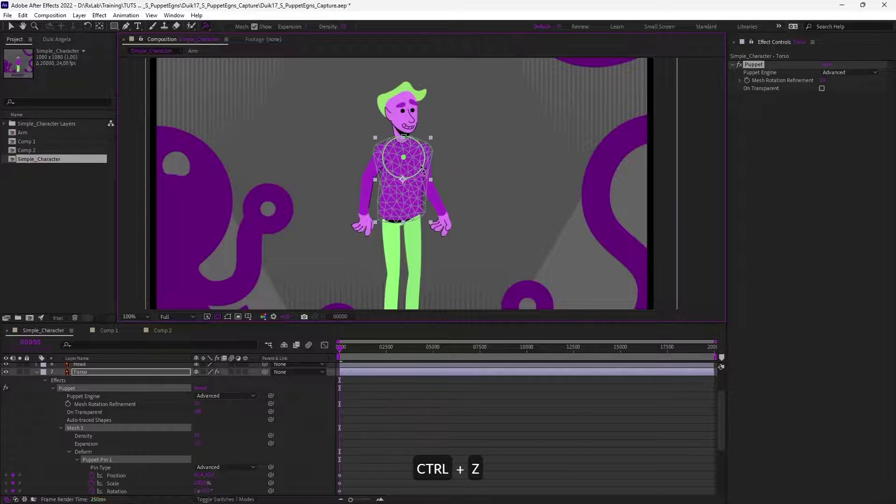
Add four Position pins to the Torso, one at each shoulder and one at each lower corner near the hips
click(207, 26)
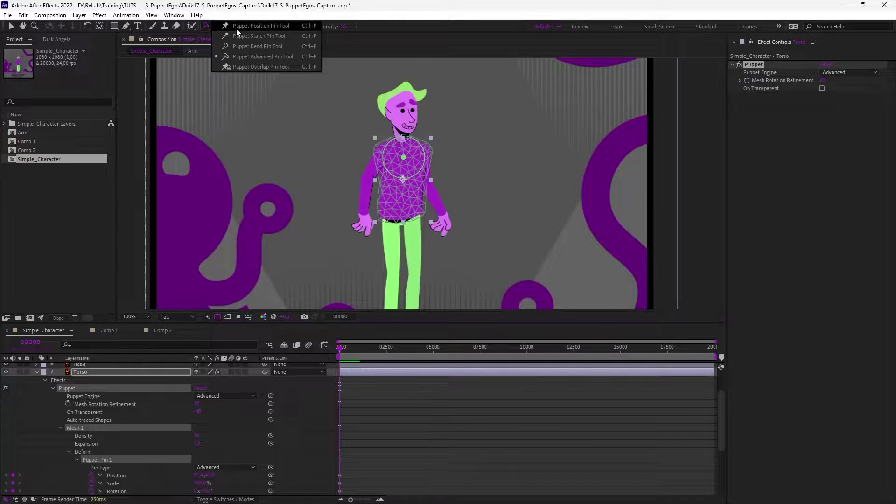
click(278, 26)
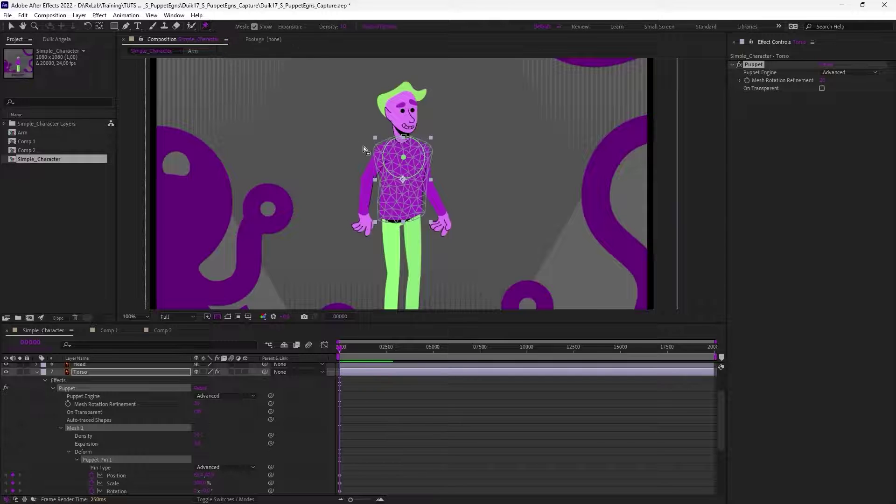
click(377, 149)
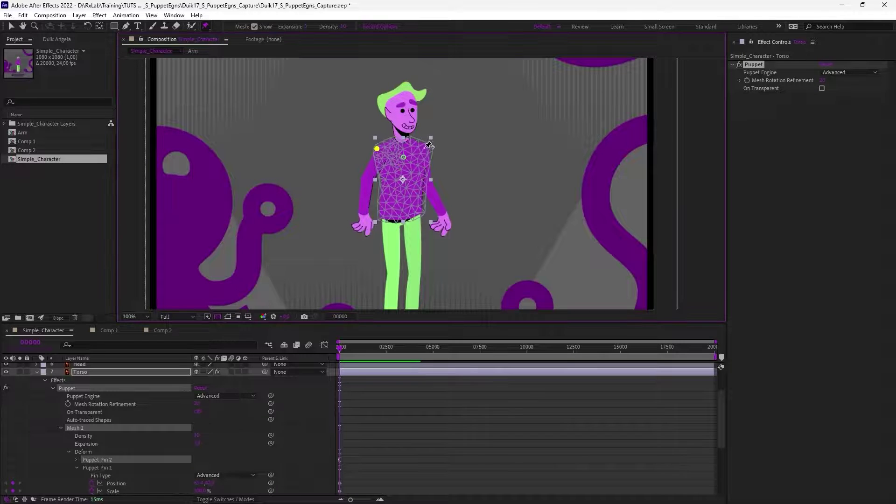
click(428, 148)
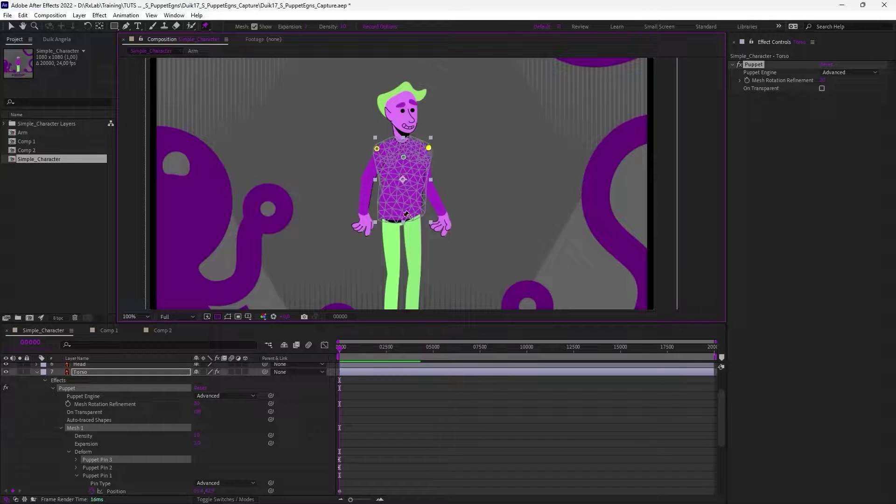
click(382, 215)
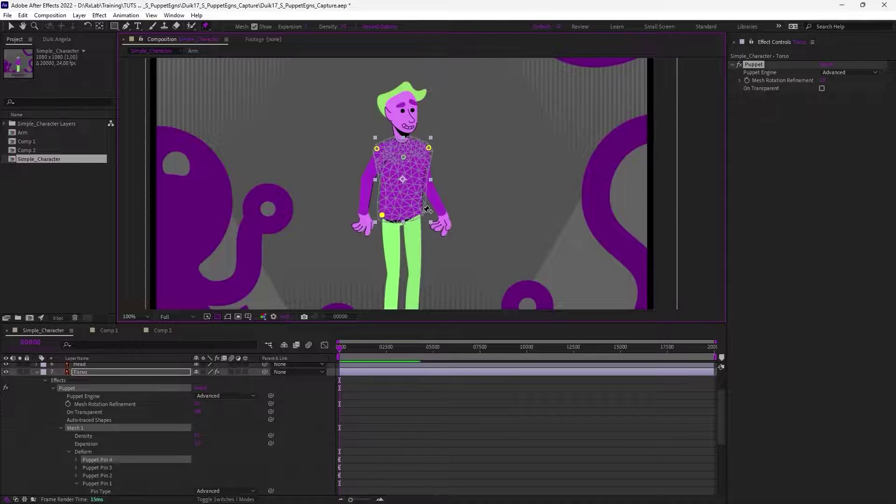
click(421, 211)
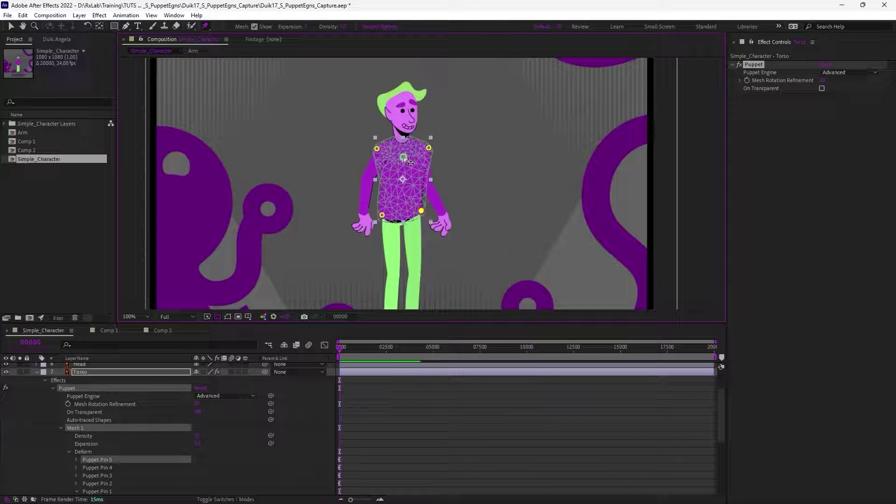
Try transforming the chest pin against the four corner pins with the mesh hidden, undoing the changes
mouse_move(404, 162)
mouse_down()
mouse_move(407, 152)
mouse_move(397, 168)
mouse_move(403, 164)
mouse_up()
key(ctrl+z)
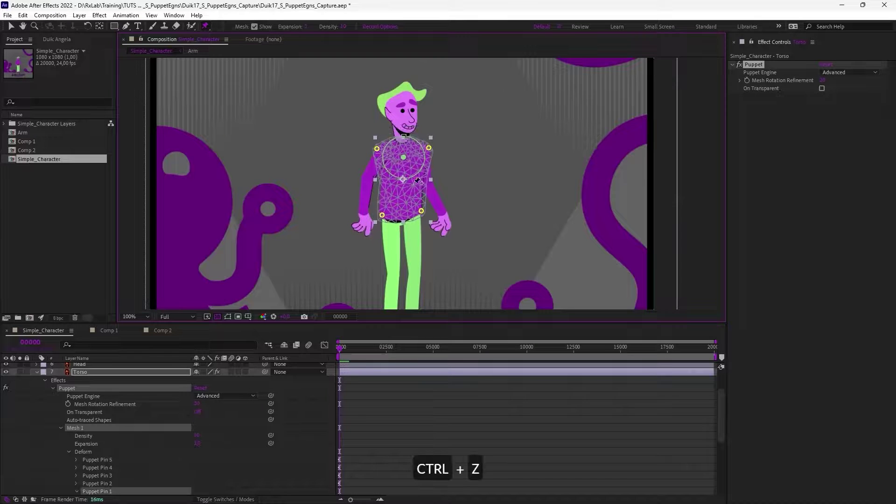
click(262, 27)
drag(398, 107, 370, 52)
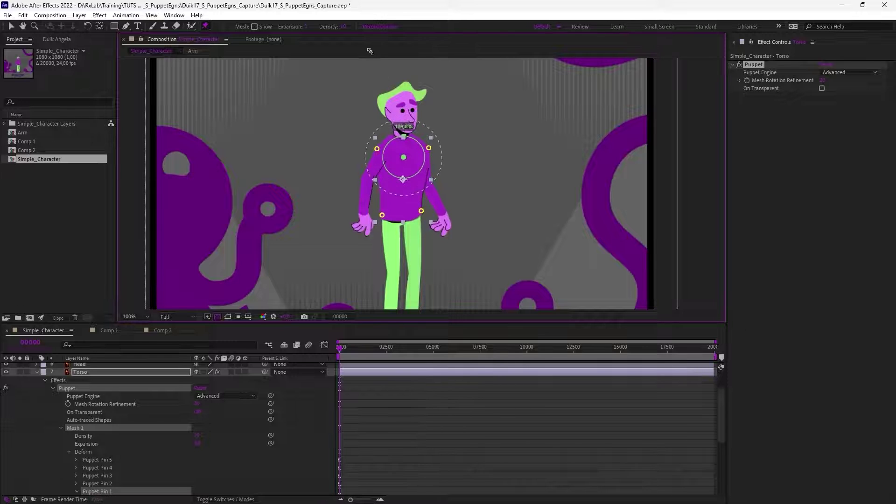
key(ctrl+z)
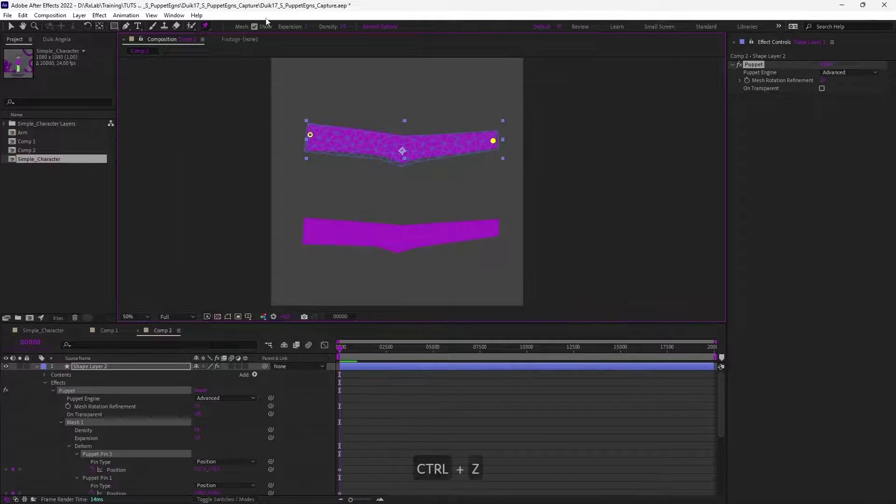
In Comp 2, move the upper strip's right-end pin inward and back out slightly raised, and nudge its left-end pin
drag(494, 142, 437, 140)
mouse_move(312, 136)
mouse_down()
mouse_move(326, 140)
mouse_move(293, 132)
mouse_move(312, 136)
mouse_up()
drag(438, 140, 498, 135)
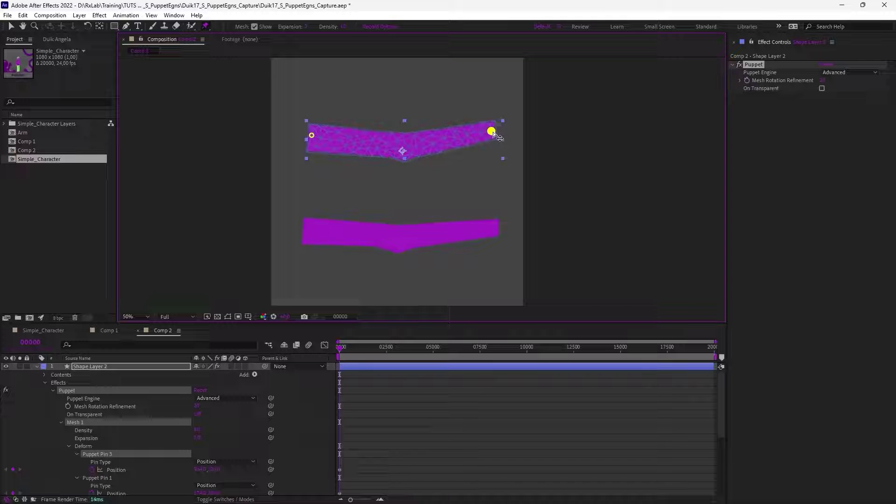
click(396, 236)
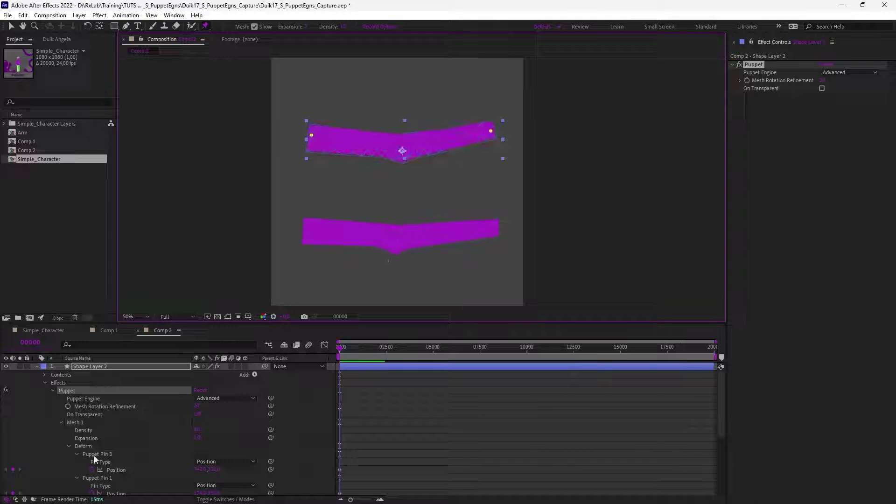
Collapse Shape Layer 2, show the pins of Shape Layer 1's Mesh 1, and try pulling the left-end pin upward, undoing the pull
click(35, 367)
click(36, 367)
click(101, 375)
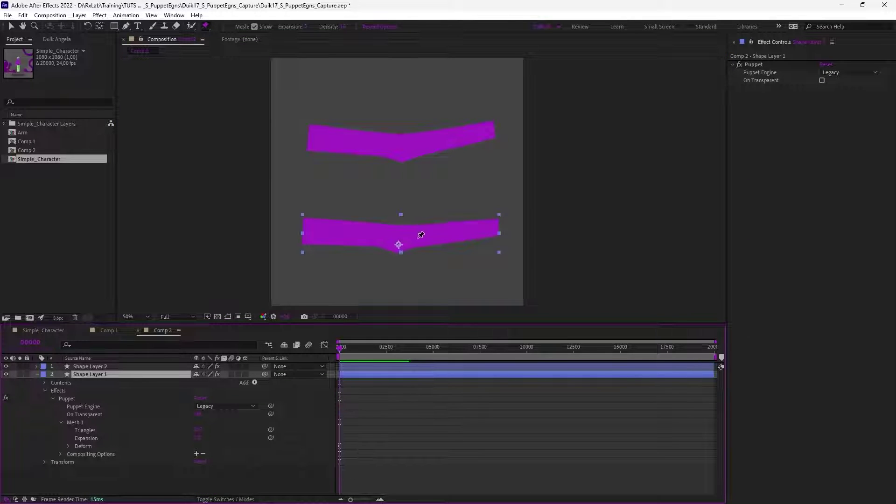
key(v)
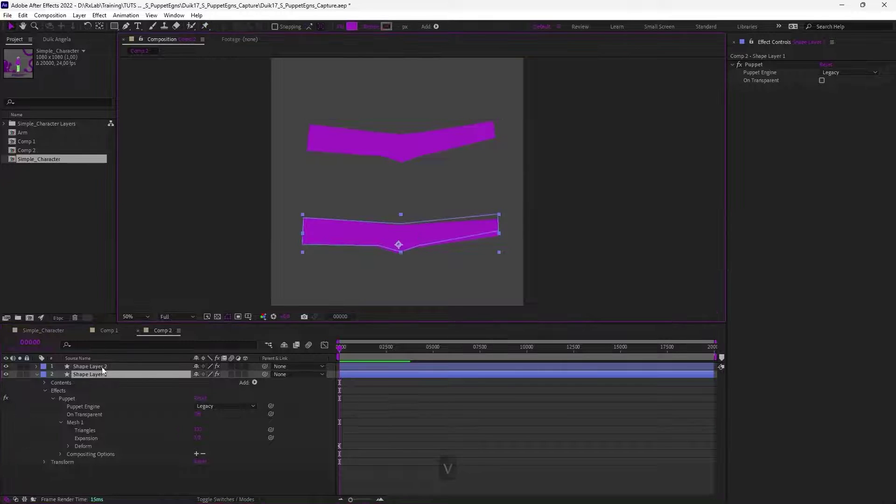
click(89, 422)
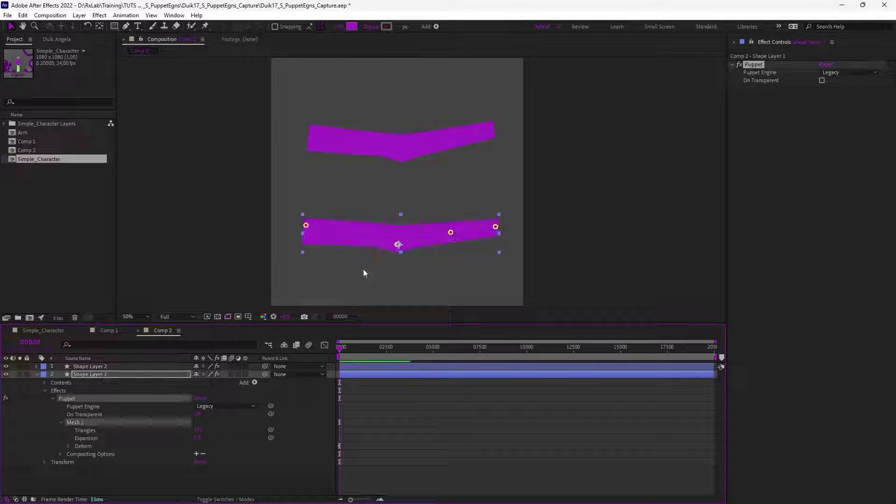
drag(305, 225, 322, 183)
key(ctrl+z)
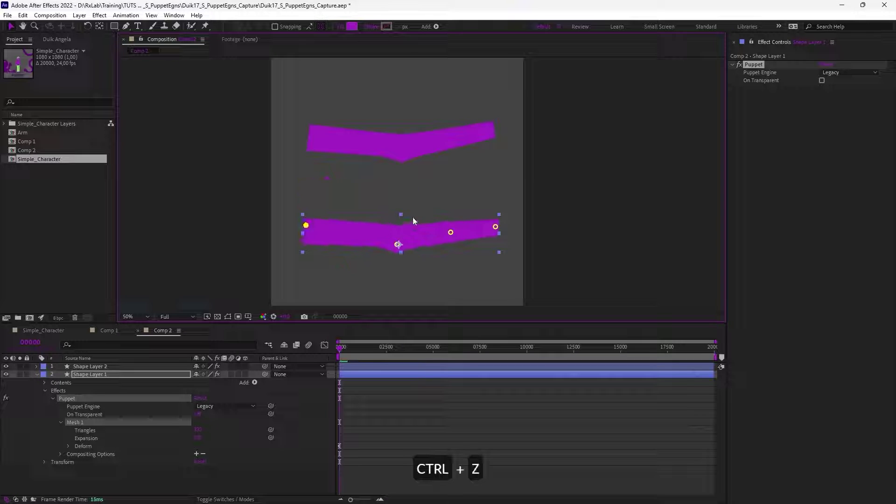
Try deleting the lower strip's pin right of the middle and pulling the right-end pin inward, undoing both changes
click(450, 234)
key(Delete)
drag(496, 228, 382, 180)
key(ctrl+z)
key(ctrl+z)
click(576, 266)
key(v)
click(100, 367)
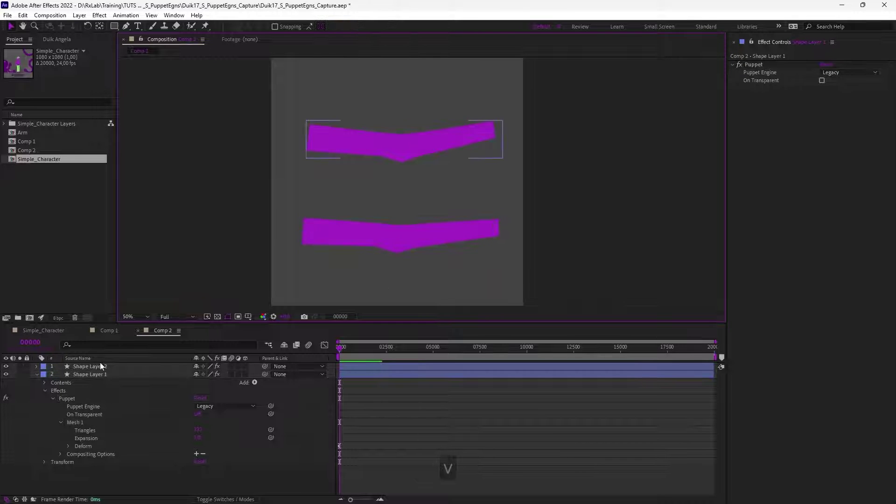
drag(413, 203, 428, 214)
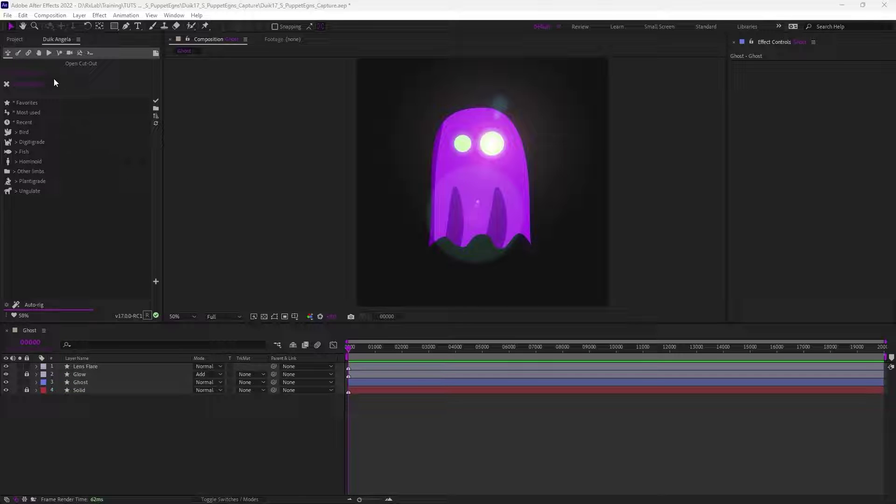
Open Duik's Links and constraints tools and try moving the Ghost layer up toward the right, undoing the move
click(28, 54)
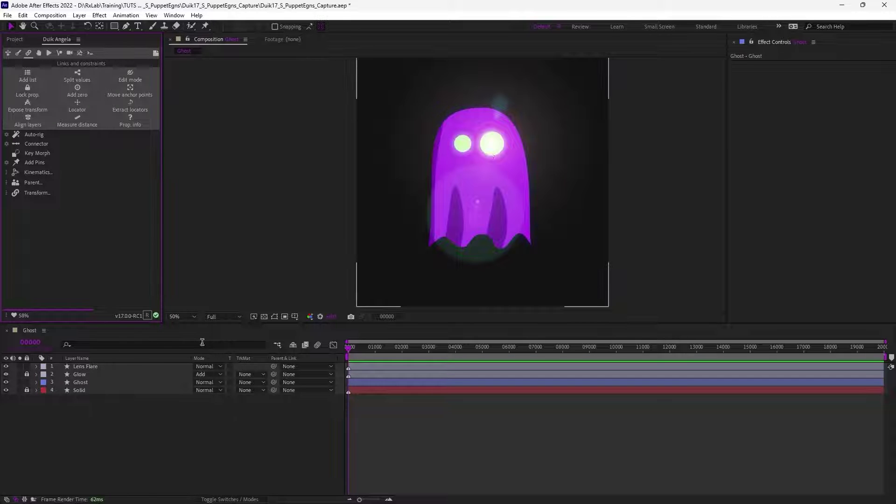
click(77, 380)
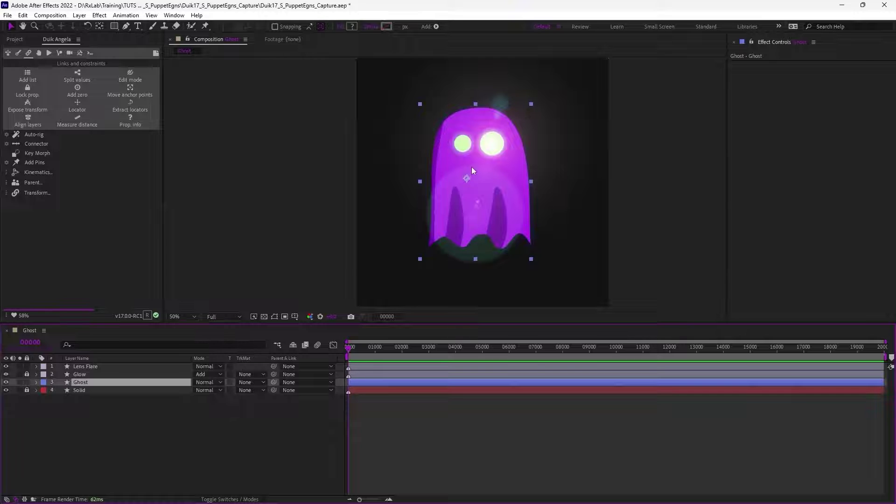
drag(480, 167, 498, 147)
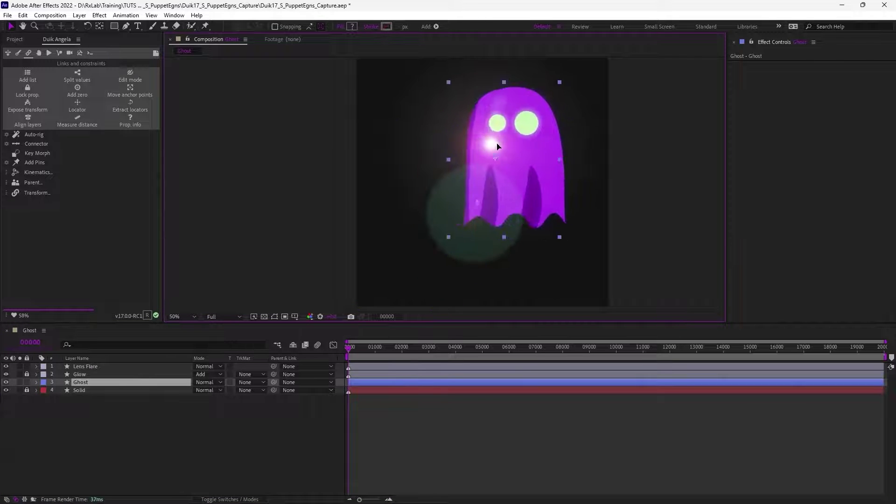
key(ctrl+z)
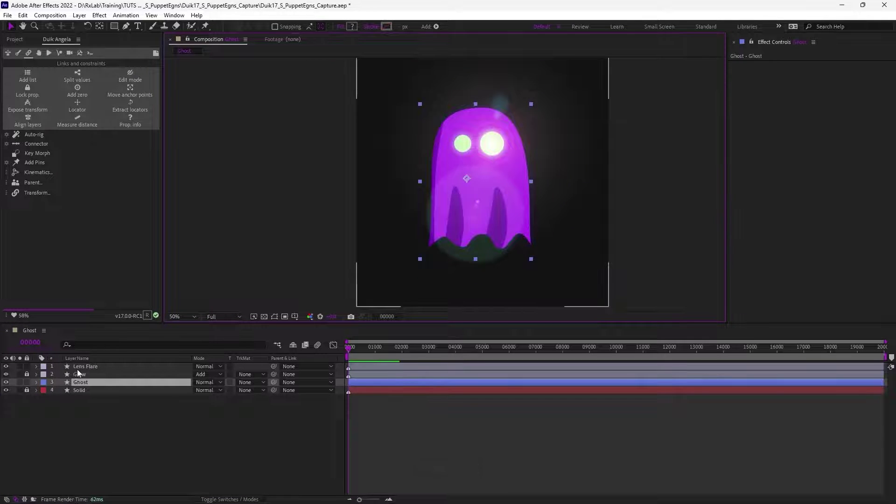
Select the Lens Flare effect on its layer and try moving the flare center away from the ghost's eye, undoing the move
click(79, 367)
click(757, 64)
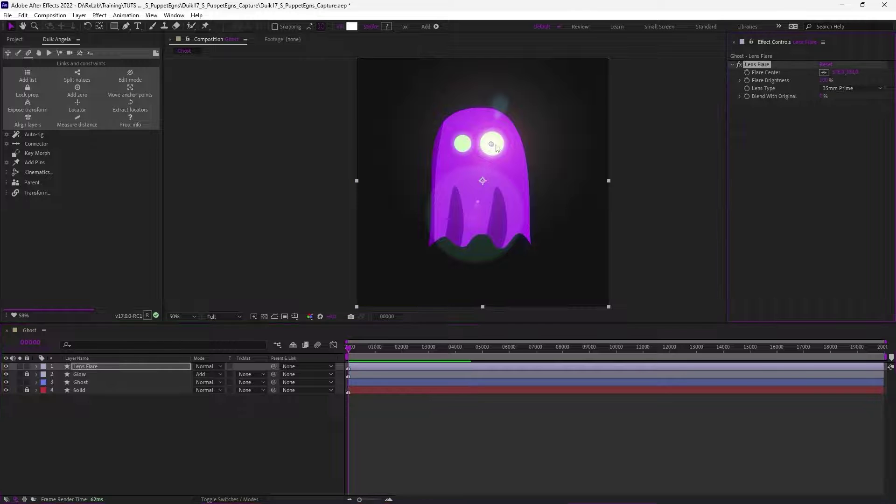
drag(492, 148, 503, 163)
key(ctrl+z)
click(764, 74)
click(691, 185)
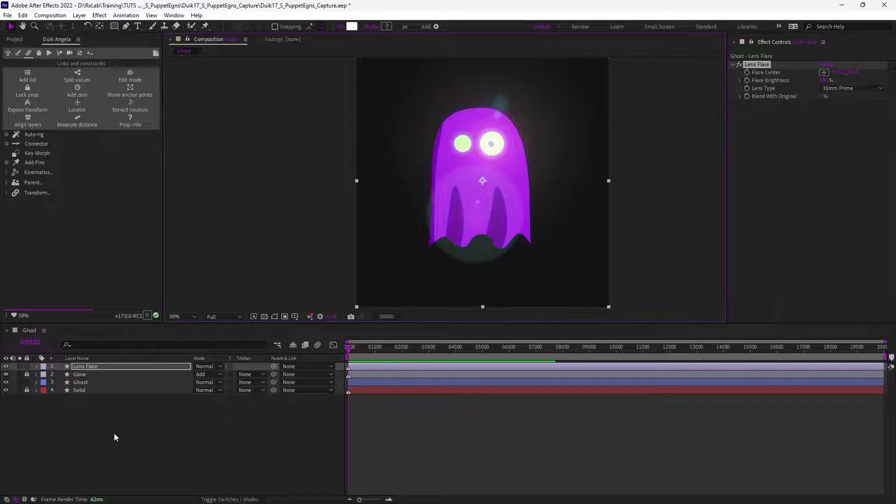
Expand the Lens Flare layer's effect, add a Duik pin to its Flare Center property, and collapse the layer
click(97, 367)
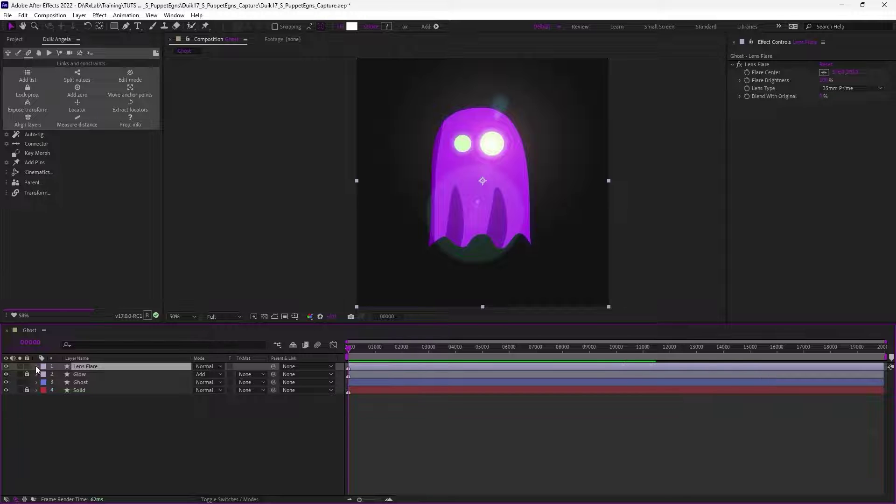
click(36, 367)
click(44, 383)
click(53, 391)
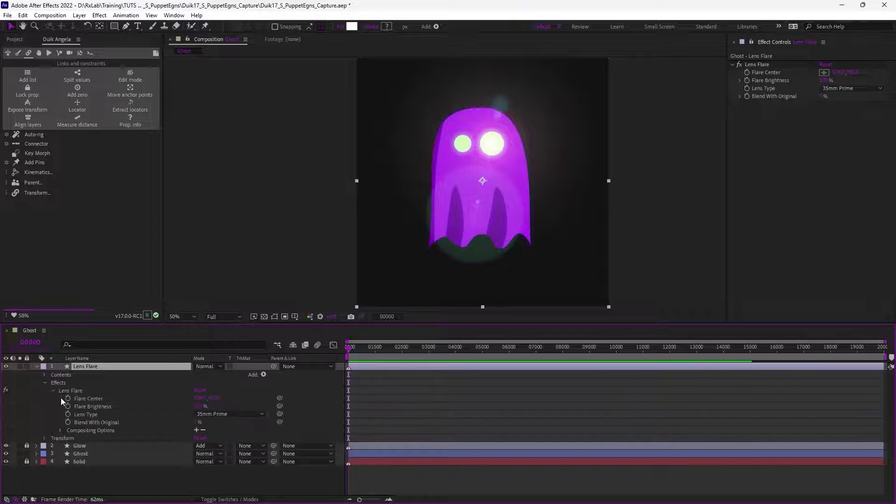
click(94, 400)
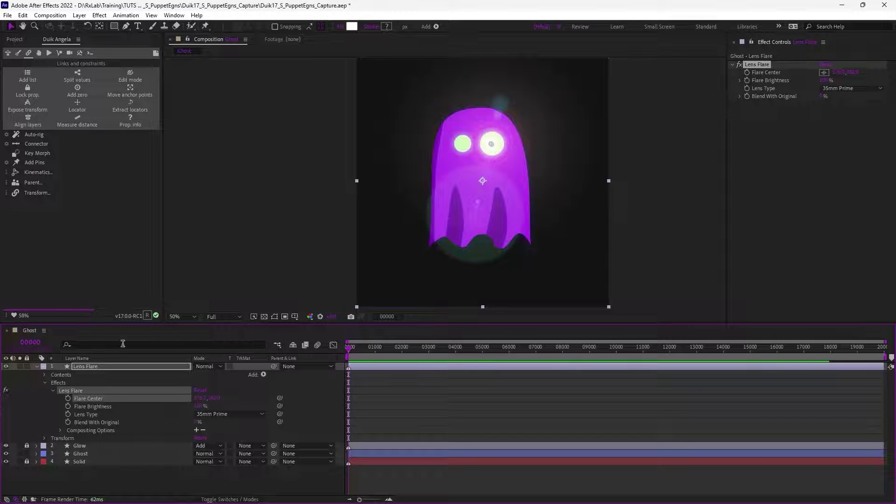
click(37, 163)
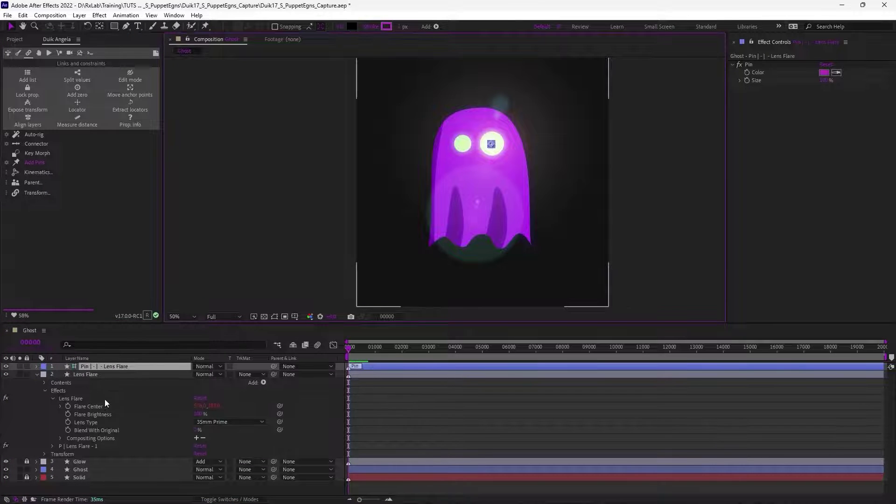
click(36, 376)
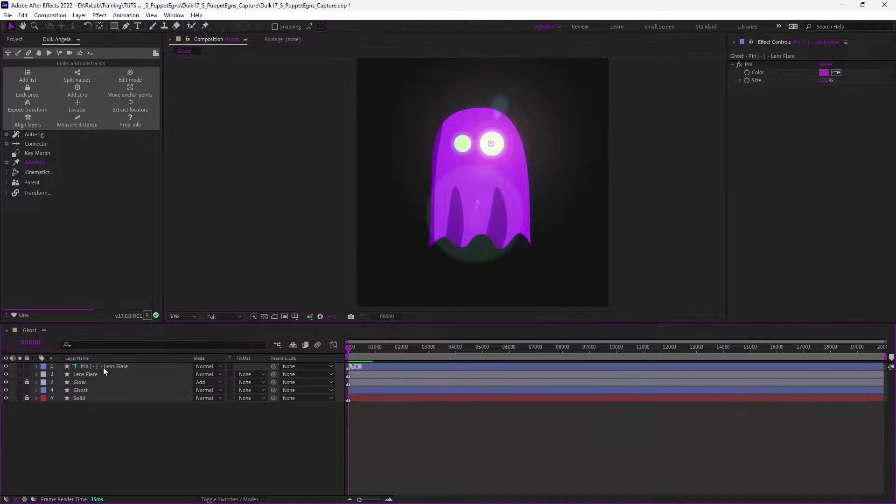
Try moving the Lens Flare pin away from the ghost's eye two times, undoing both moves
drag(491, 144, 472, 112)
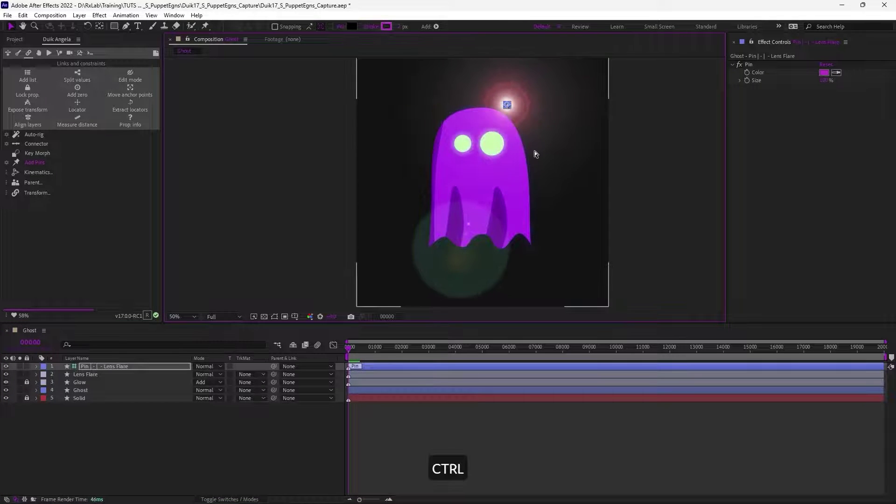
key(ctrl+z)
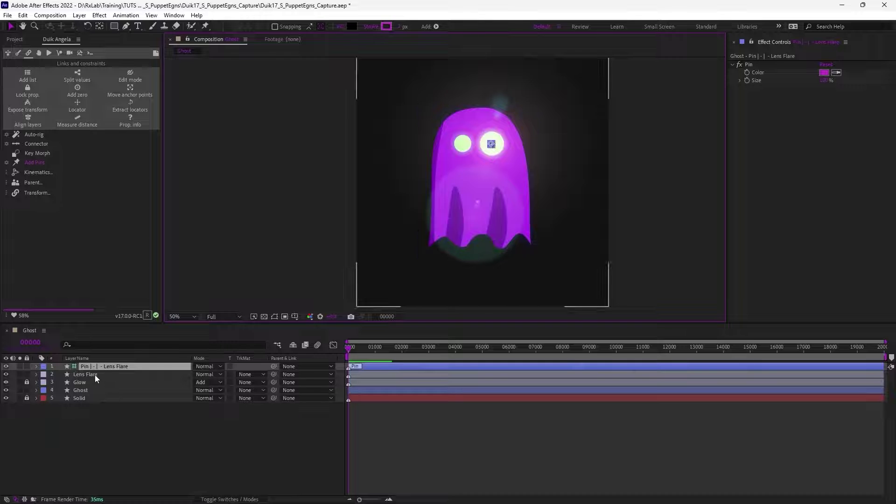
click(96, 375)
click(112, 367)
drag(493, 147, 481, 122)
key(ctrl+z)
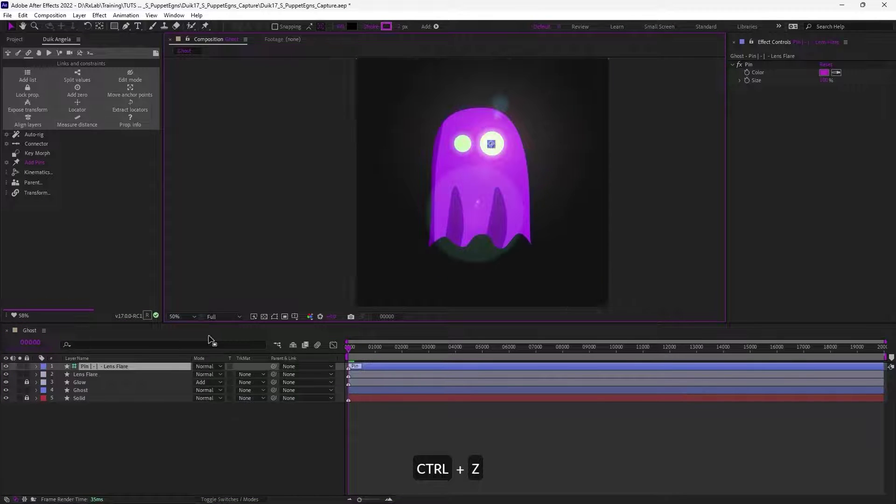
Parent the Lens Flare pin layer to the Ghost layer, and hide and lock the pin layer
drag(273, 366, 133, 391)
click(133, 389)
drag(517, 180, 477, 244)
key(ctrl+z)
click(26, 382)
click(26, 374)
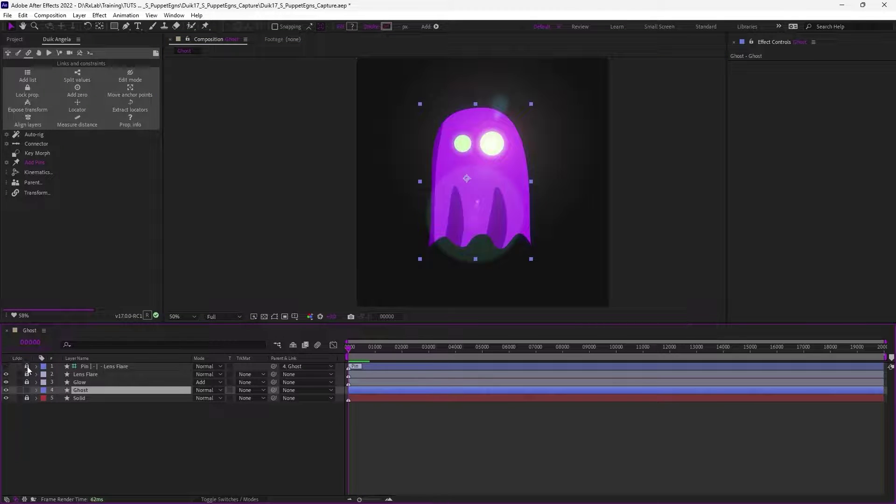
Try moving the Ghost layer around with its attached lens flare, undoing the moves and clearing the selection
drag(480, 177, 539, 206)
key(ctrl+z)
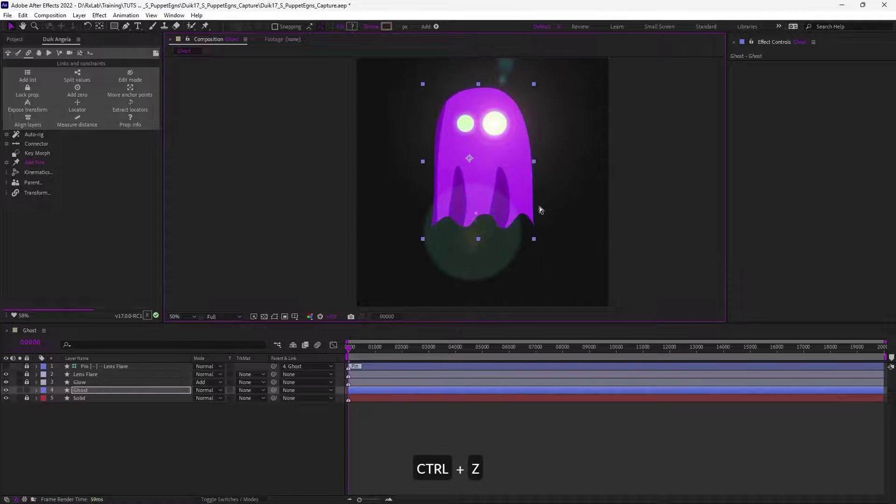
mouse_move(482, 186)
mouse_down()
mouse_move(509, 228)
mouse_move(489, 166)
mouse_move(489, 188)
mouse_up()
key(ctrl+z)
click(412, 241)
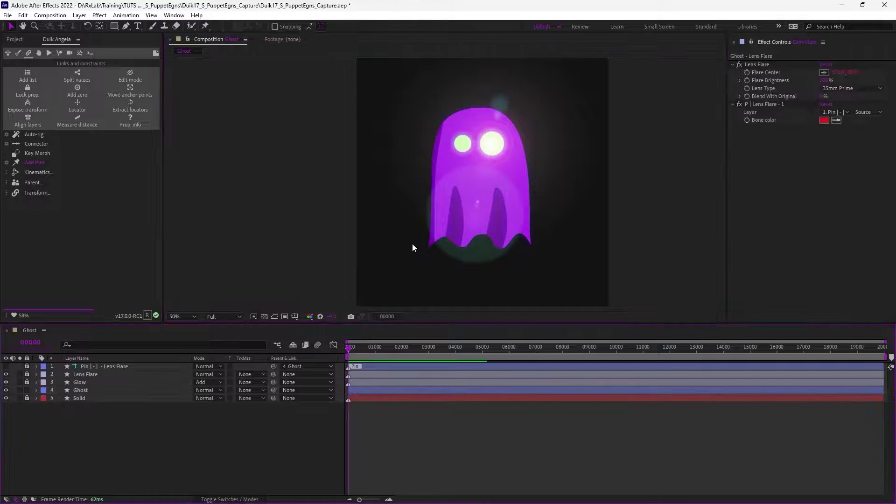
click(471, 209)
click(381, 197)
click(301, 235)
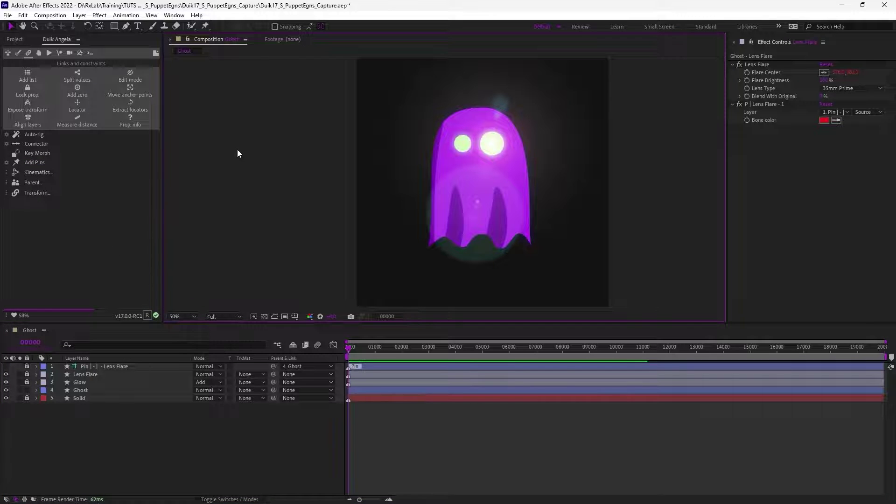
Add an advanced puppet pin to the Ghost layer, centered just below the two eyes
drag(163, 170, 139, 170)
click(86, 391)
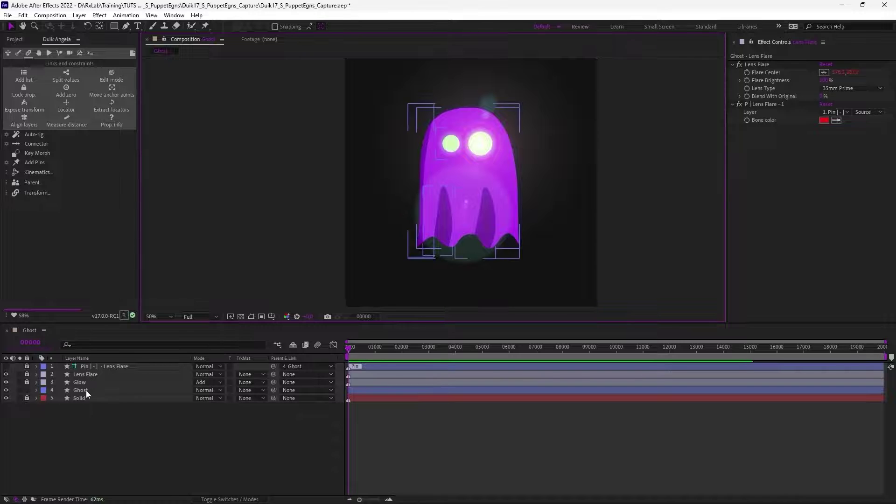
click(205, 26)
click(239, 57)
click(468, 151)
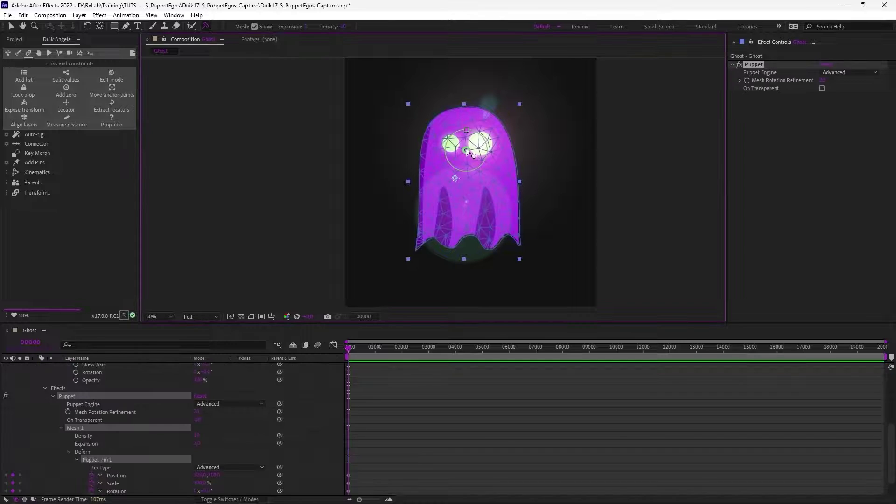
Place four puppet position pins on the tips of the ghost's wavy lower edge, from one side to the other
click(206, 27)
click(231, 26)
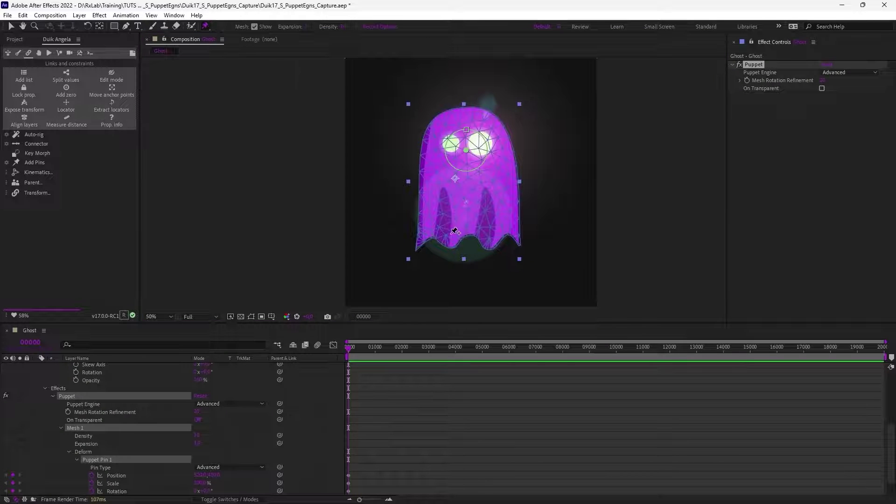
click(417, 246)
click(452, 244)
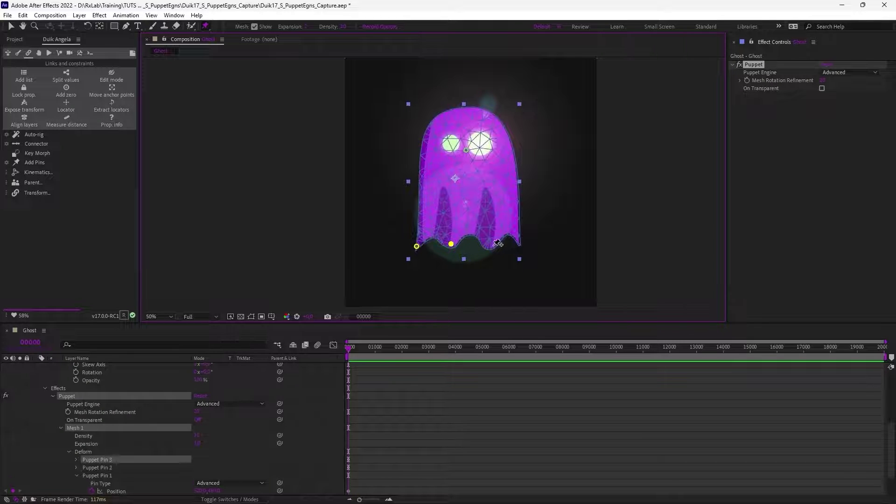
click(518, 239)
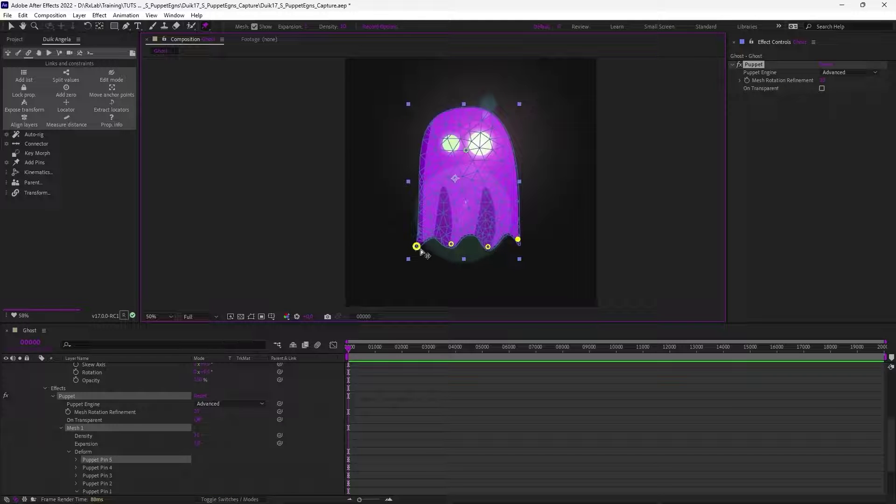
mouse_move(452, 244)
mouse_down()
mouse_move(442, 250)
mouse_move(458, 248)
mouse_move(454, 254)
mouse_up()
key(ctrl+z)
Return to the Selection tool and collapse Puppet Pin 1's properties in the Ghost layer's Deform group
key(v)
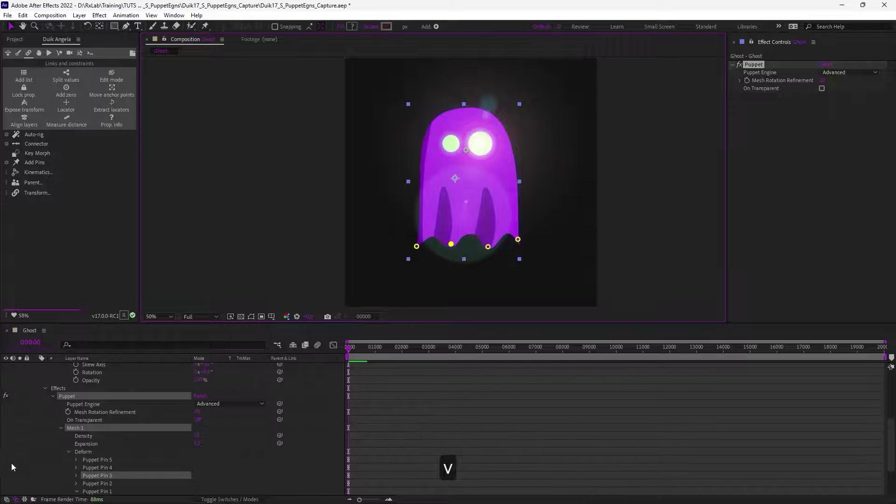
scroll(49, 430, down, 1)
click(77, 476)
scroll(77, 452, down, 1)
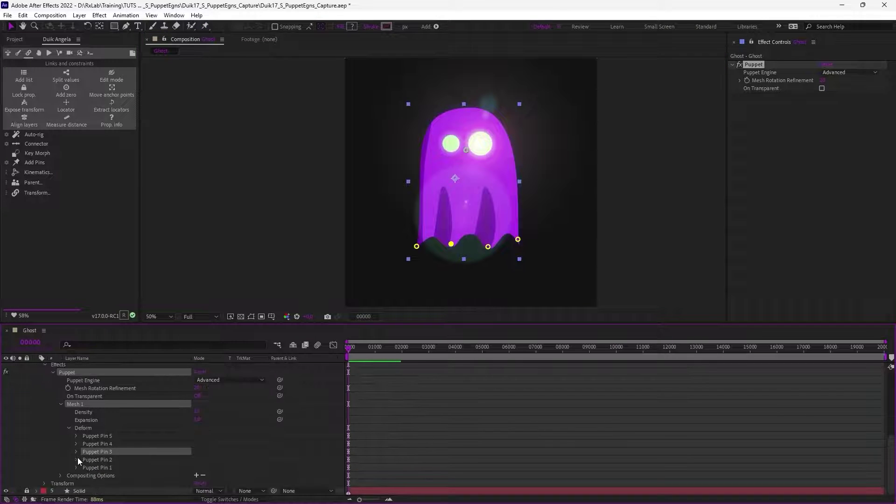
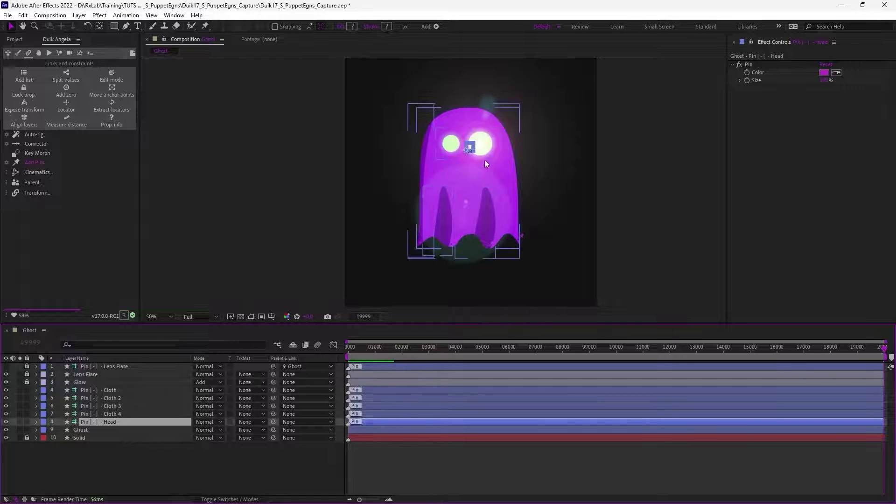
Set the hue of the Head pin's color to 108°
key(period)
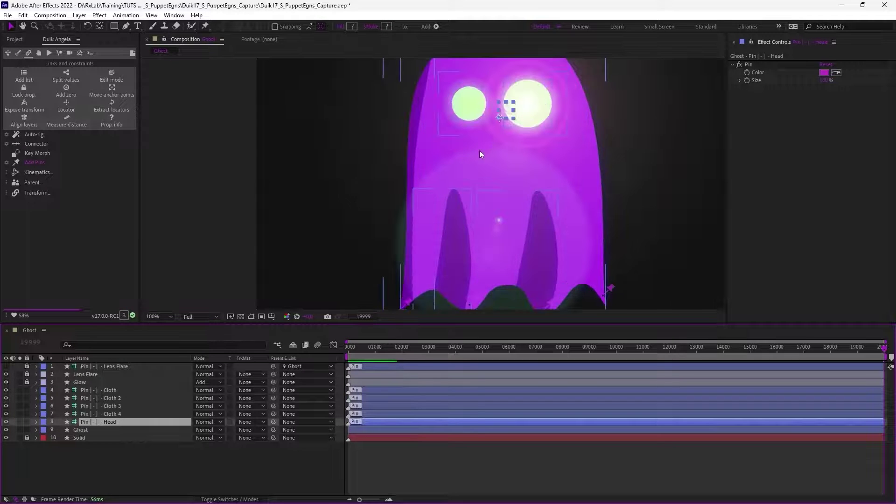
click(824, 73)
text(108)
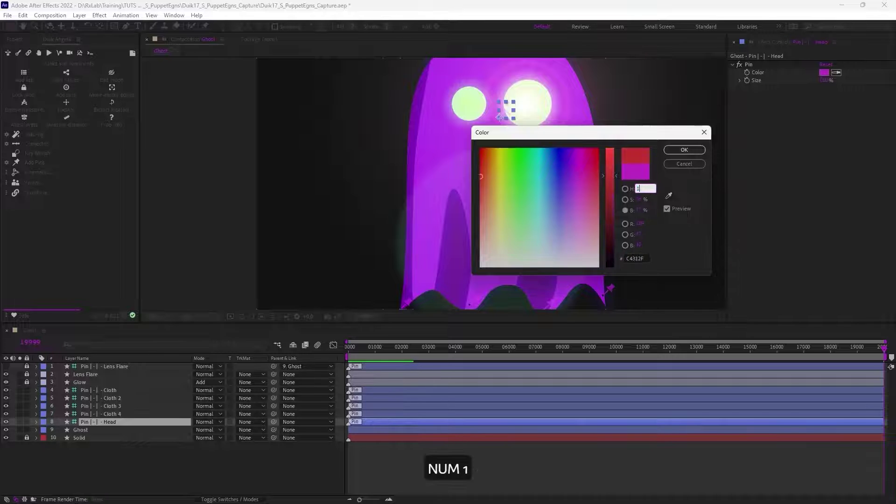
key(KP_Enter)
Set the color of the first Cloth pin, at the ghost's lower corner, to hex 000108
key(comma)
click(522, 236)
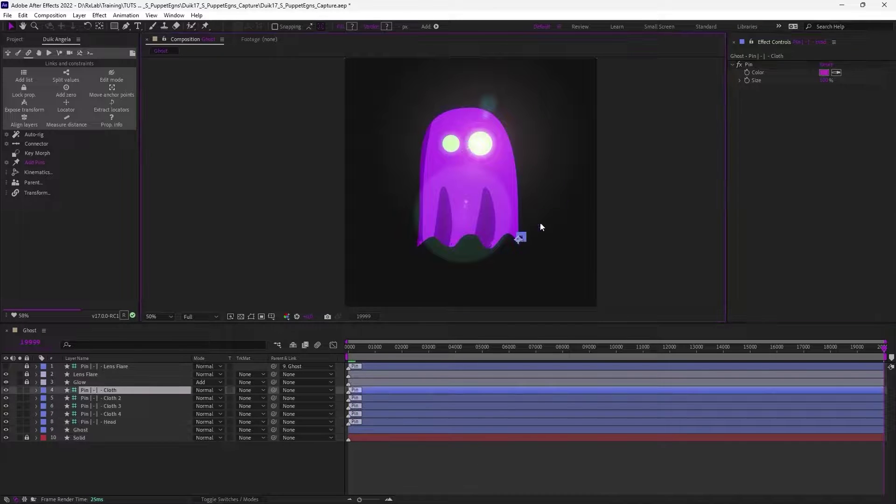
click(824, 73)
text(1008)
key(KP_Enter)
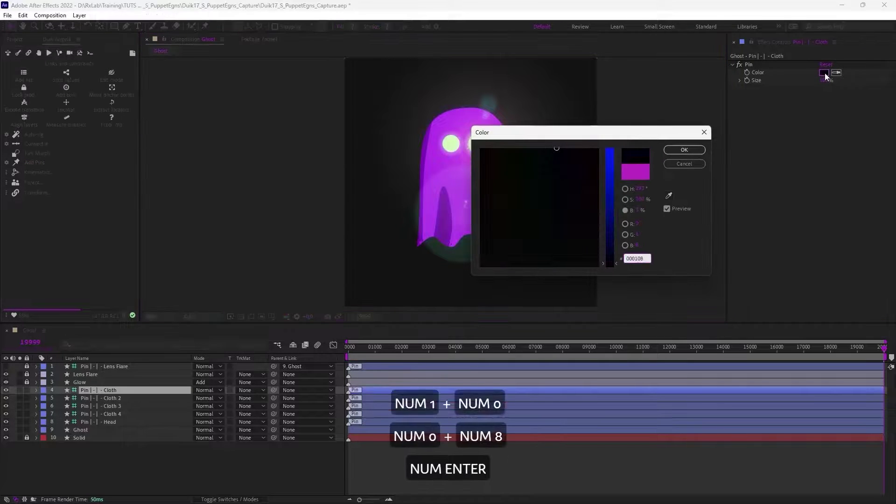
click(492, 242)
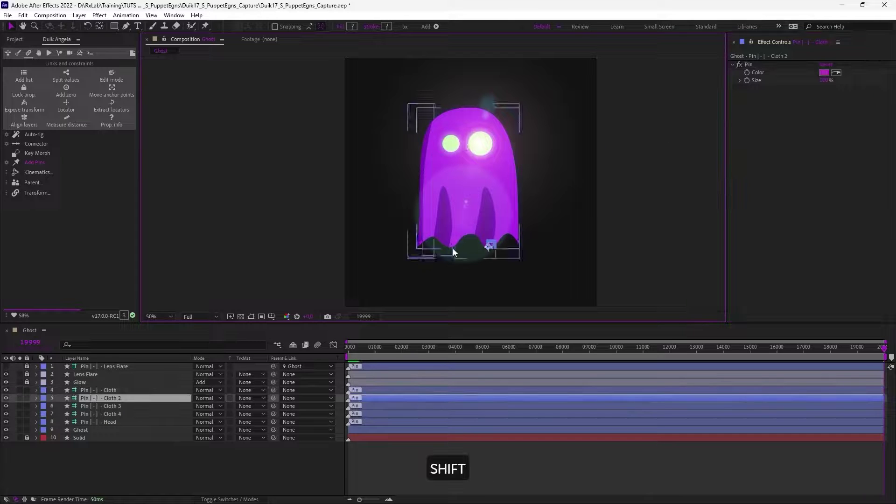
shift+click(452, 244)
shift+click(422, 243)
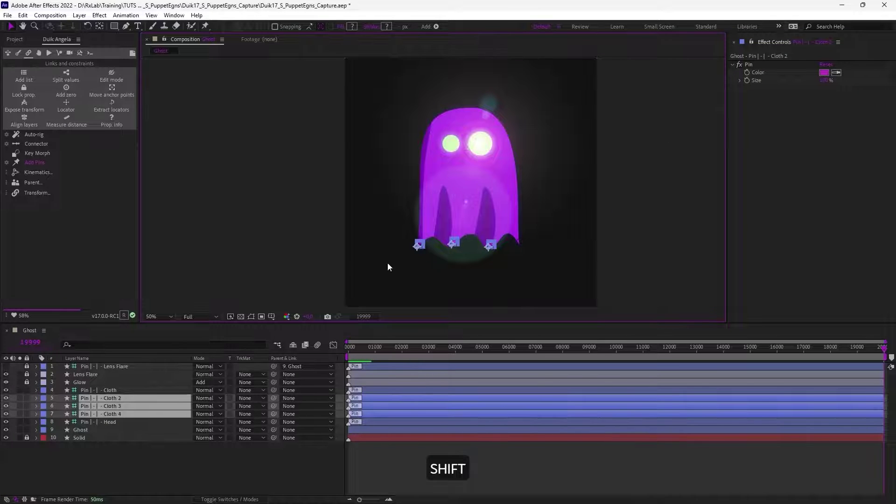
click(6, 163)
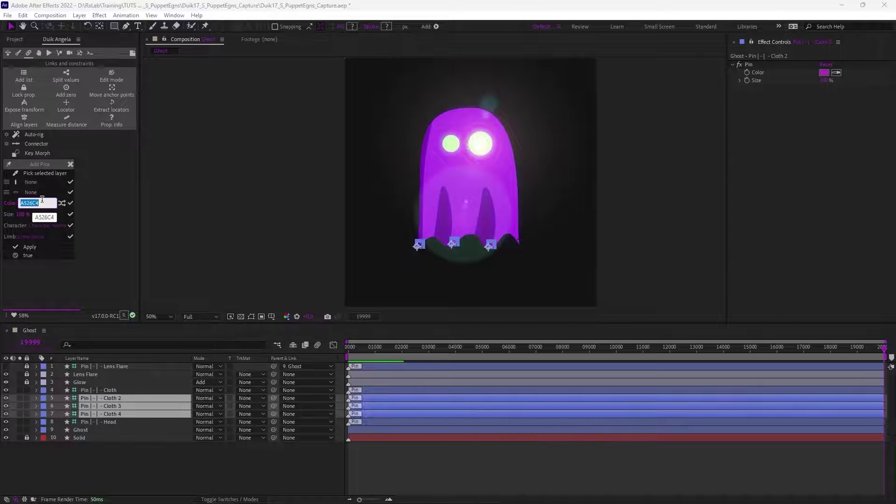
key(Escape)
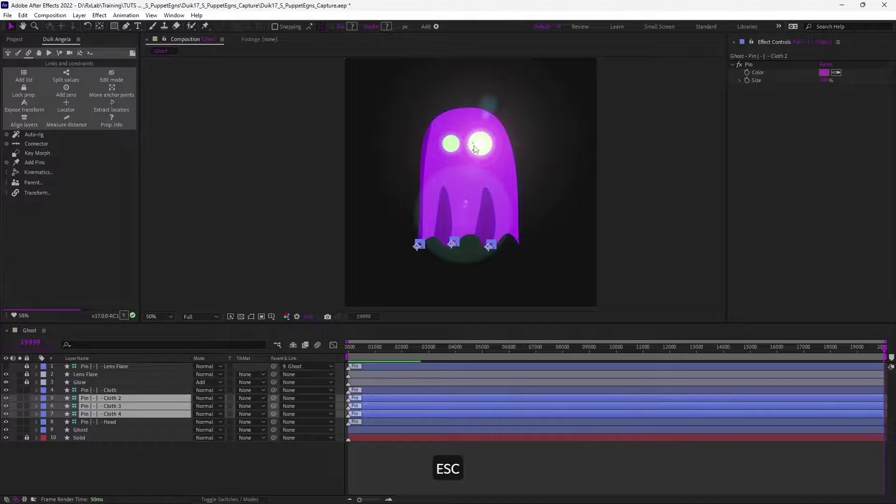
Copy the hex color value 4DC42F from the Head pin without changing its color
click(470, 148)
click(824, 73)
key(ctrl+c)
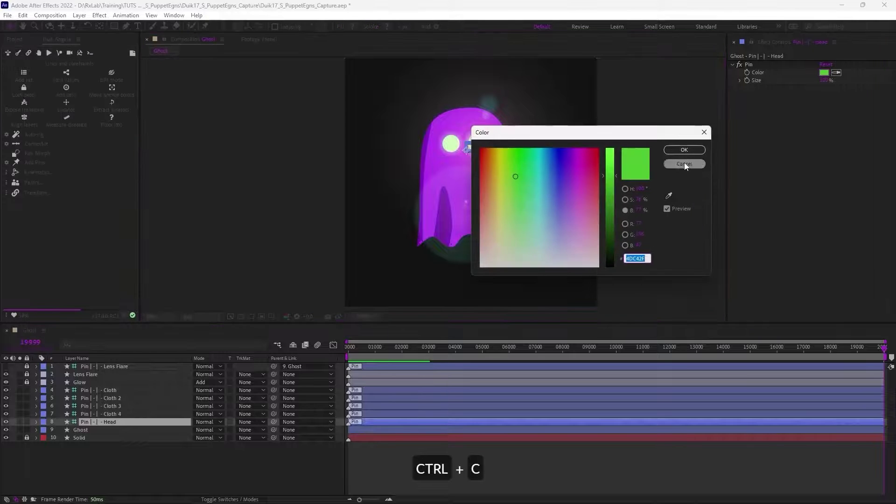
click(685, 162)
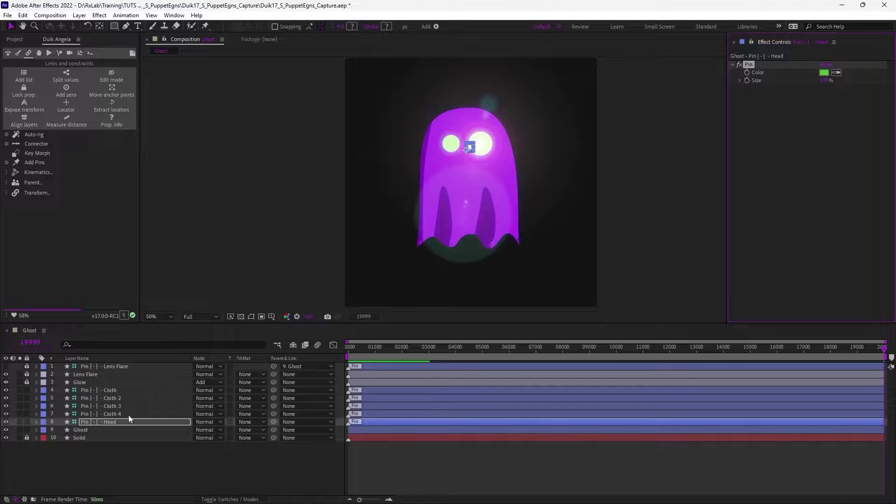
Apply the copied color 4DC42F to the Head pin and all four Cloth pins through Duik's pin options, and clear the selection
shift+click(116, 391)
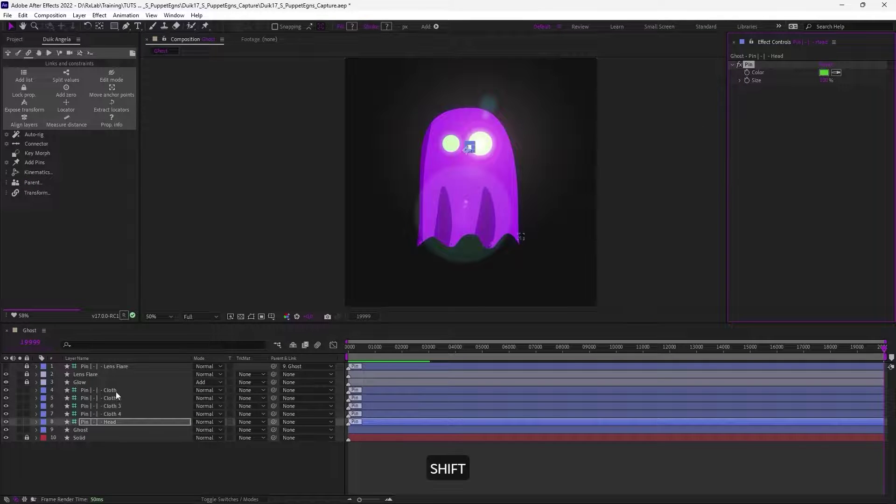
click(8, 164)
key(ctrl+v)
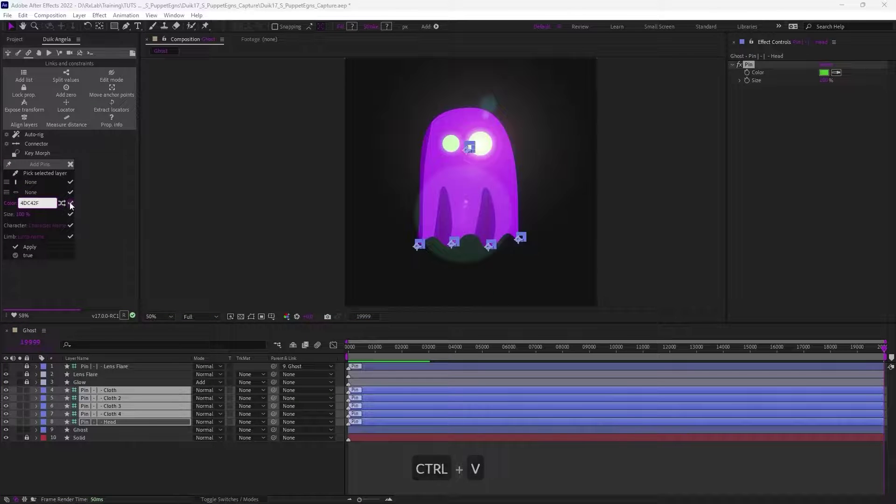
click(71, 203)
click(139, 455)
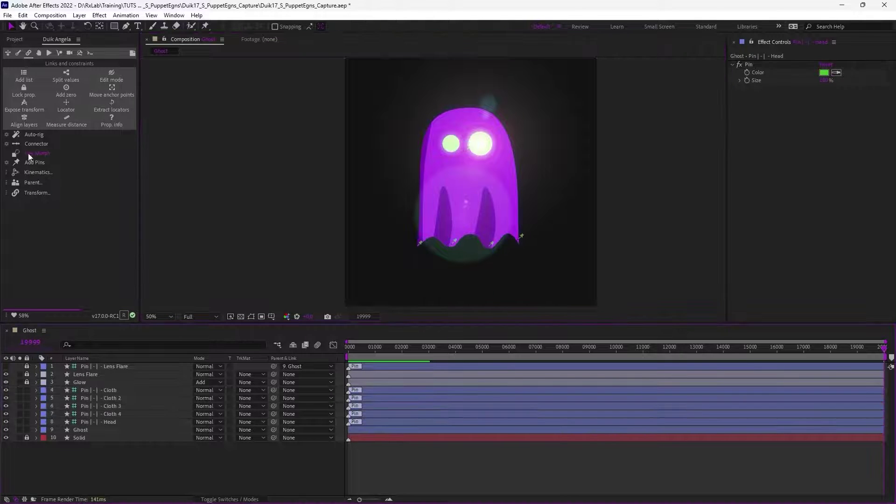
click(7, 164)
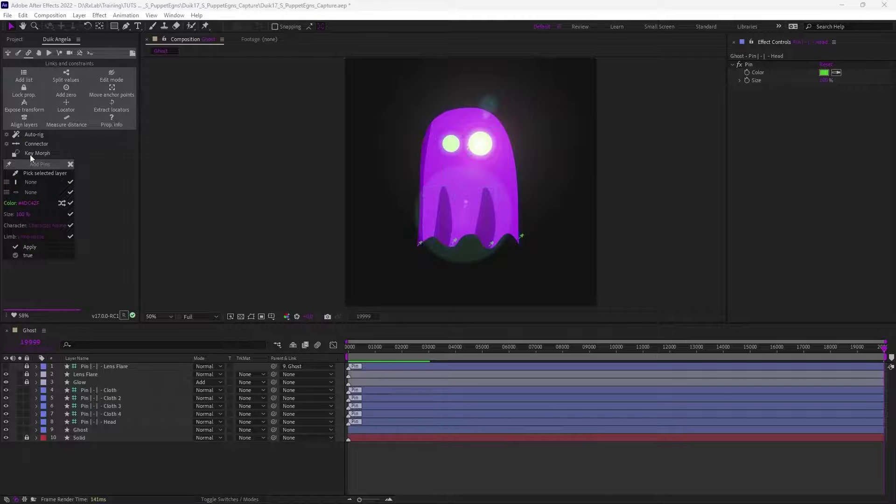
click(70, 165)
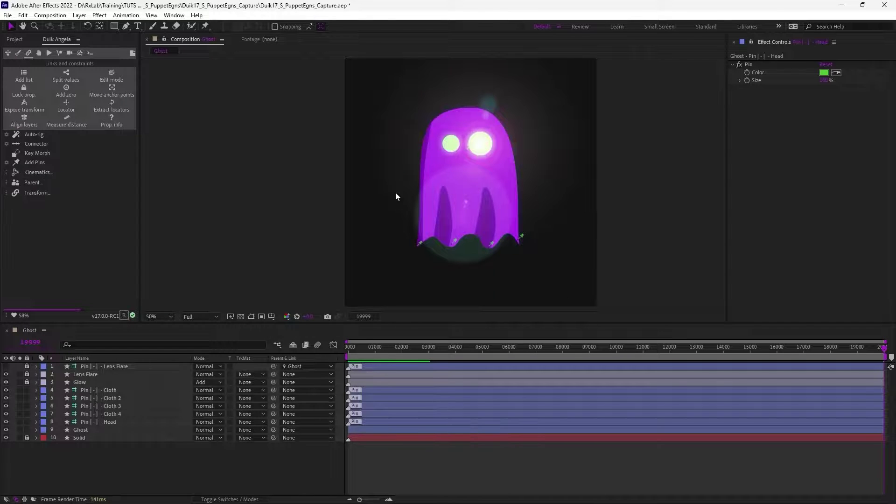
Try moving the Cloth pins along the ghost's wavy lower edge with the layer controls hidden, undoing the moves
click(419, 244)
key(ctrl+shift+h)
drag(412, 251, 460, 260)
key(ctrl+z)
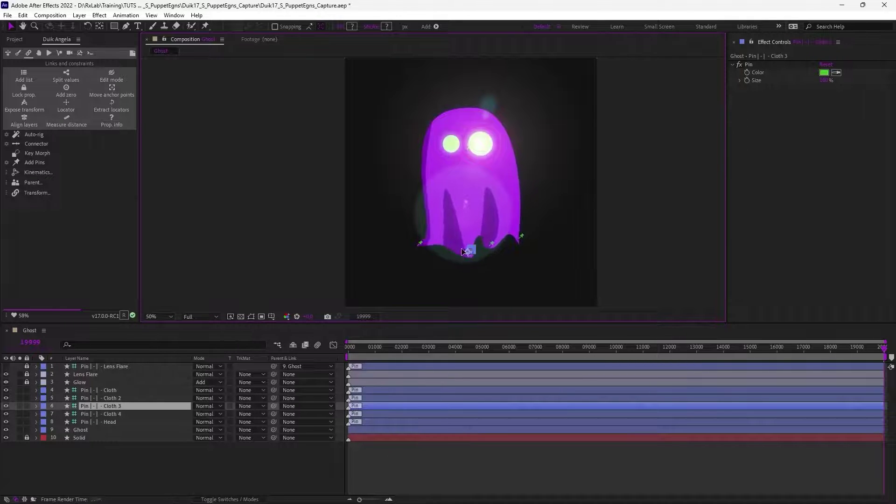
key(ctrl+z)
Try moving and rotating the Head pin, undoing each change and returning to the Selection tool
click(468, 148)
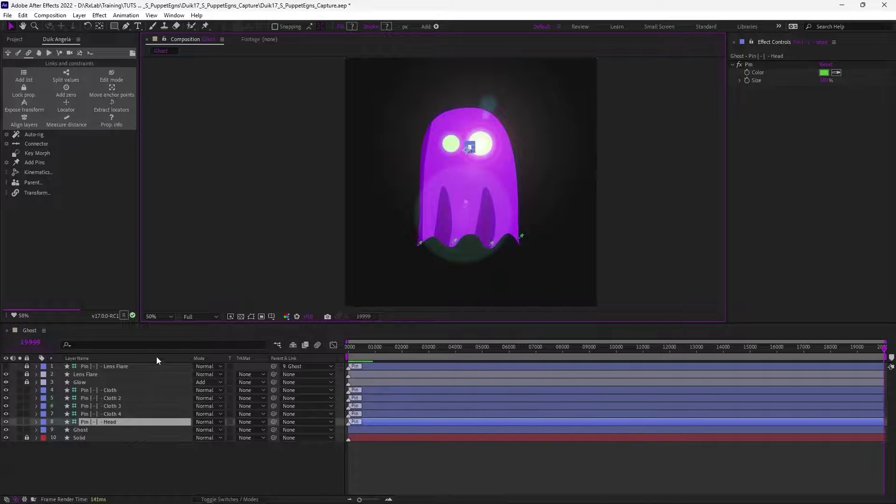
drag(464, 150, 481, 164)
key(ctrl+z)
key(w)
key(ctrl+z)
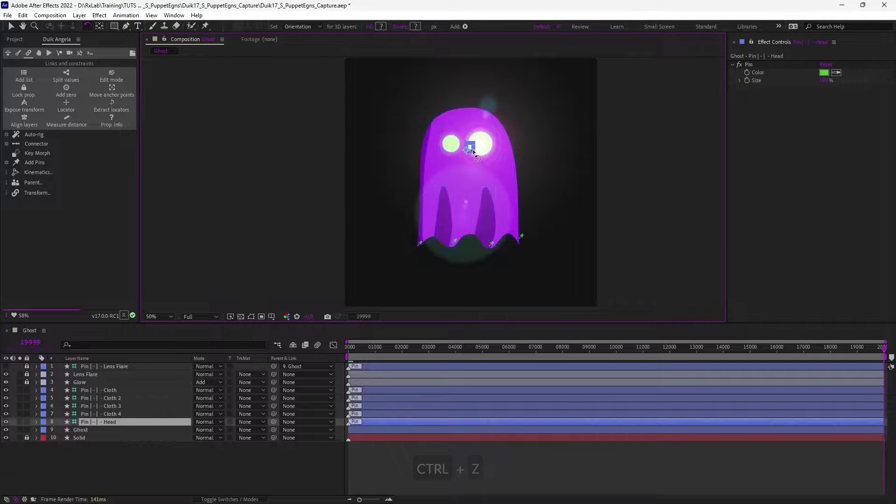
key(v)
Try pulling the Head pin sideways away from the lens flare, undoing the moves
drag(470, 147, 410, 172)
key(ctrl+z)
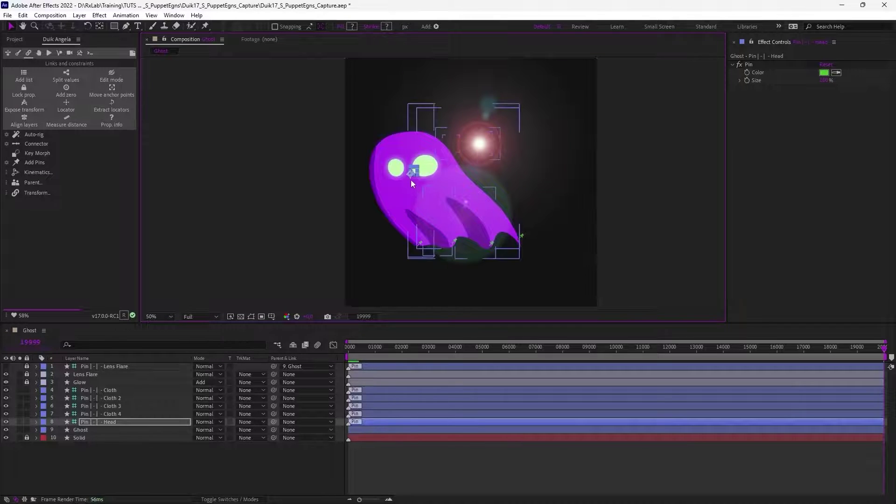
mouse_move(411, 172)
mouse_down()
mouse_move(509, 210)
mouse_move(512, 127)
mouse_move(421, 119)
mouse_move(405, 166)
mouse_up()
key(ctrl)
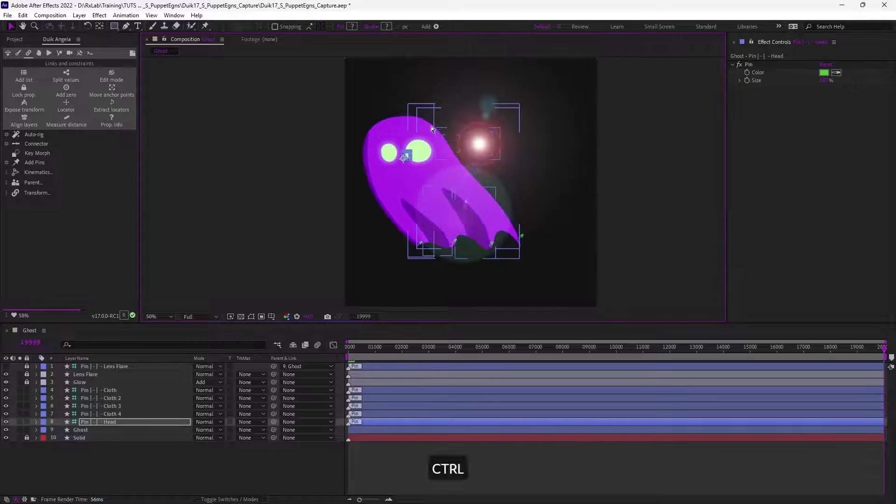
key(ctrl+z)
key(ctrl+z)
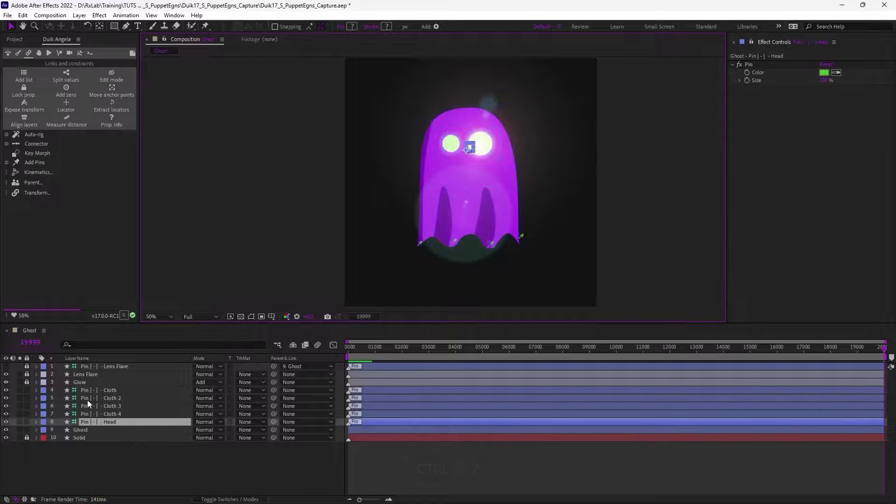
Parent the Lens Flare pin layer to the Head pin layer and lock it again
click(112, 367)
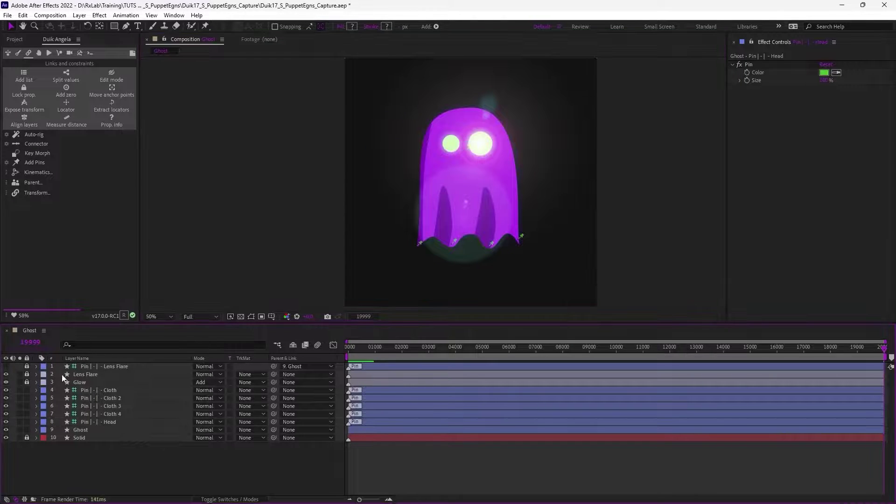
click(86, 366)
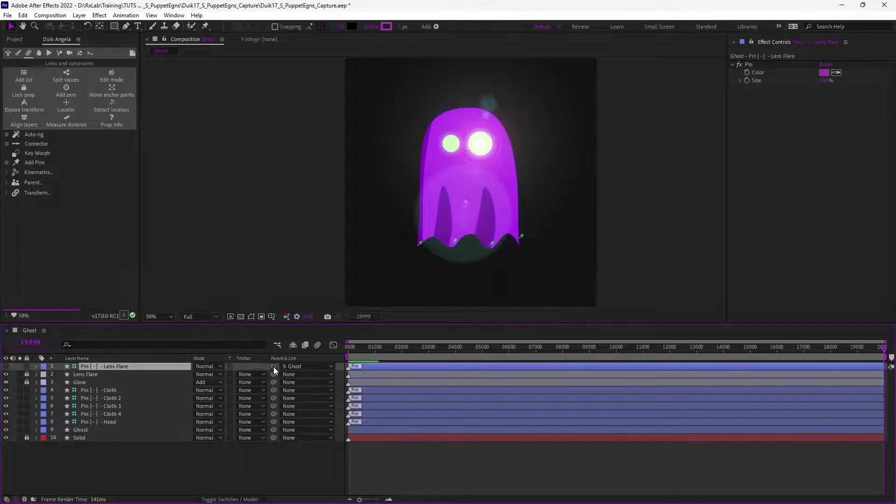
drag(273, 367, 102, 421)
click(27, 367)
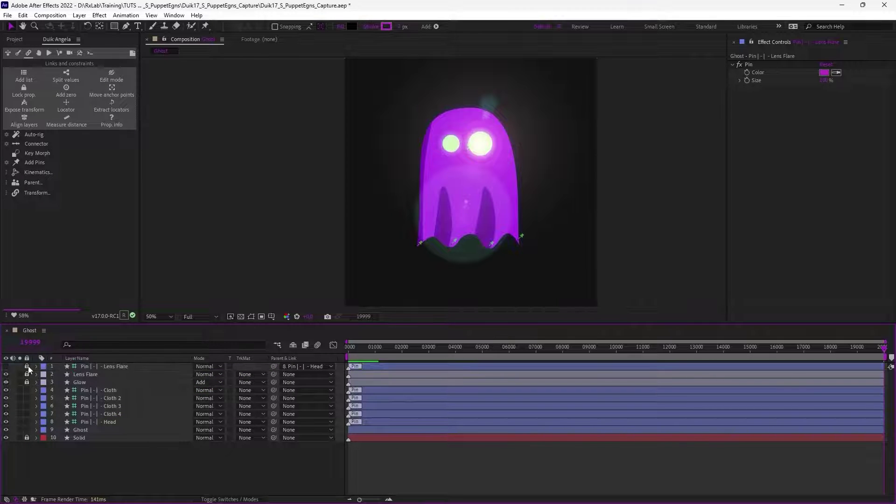
Try moving and rotating the Head pin with the lens flare attached to it, undoing every change
click(109, 423)
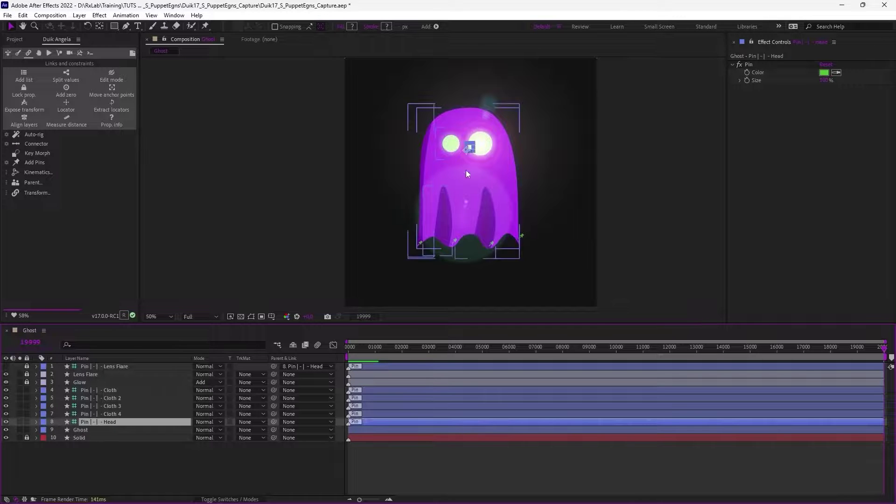
drag(468, 147, 522, 131)
key(w)
key(ctrl+z)
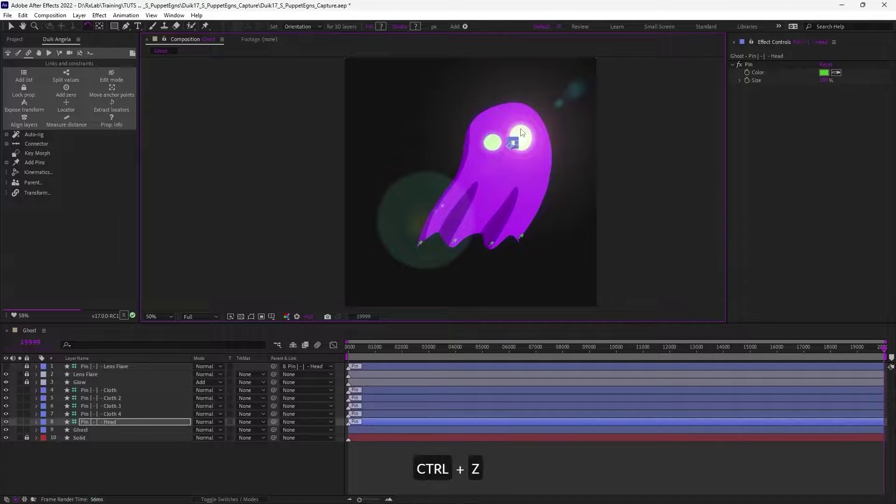
key(v)
key(ctrl+z)
key(ctrl+z)
key(ctrl+z)
key(ctrl+z)
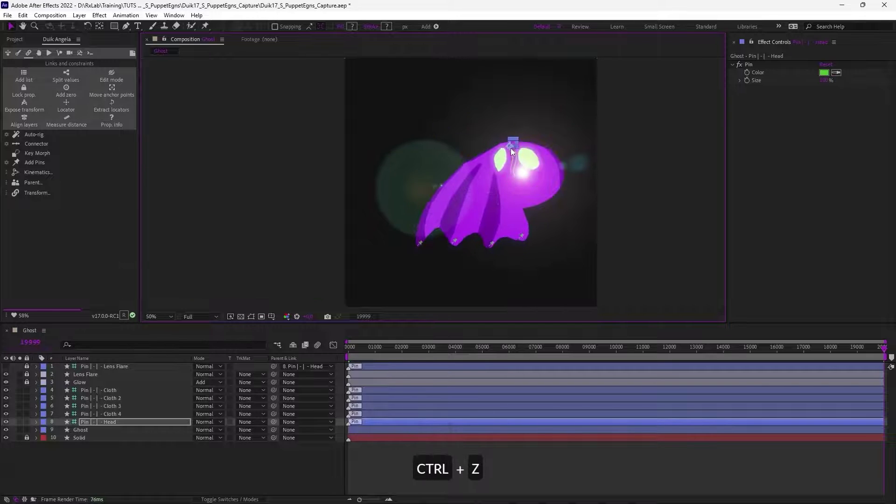
key(ctrl+z)
key(ctrl+z)
key(ctrl+z)
key(ctrl+z)
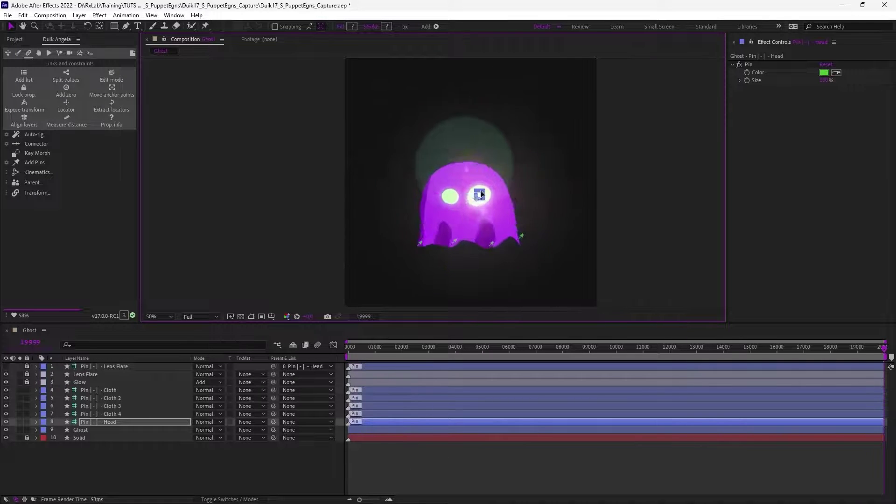
key(ctrl+z)
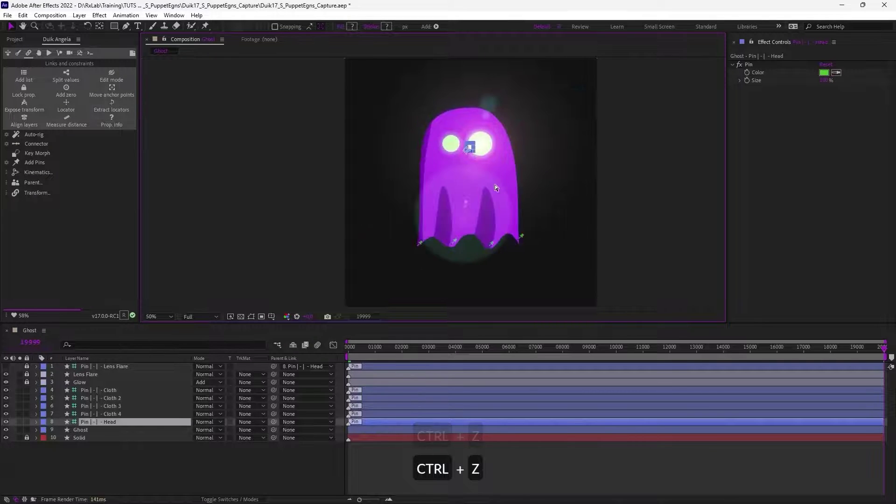
Clear the selection and save the project
click(650, 179)
key(ctrl+s)
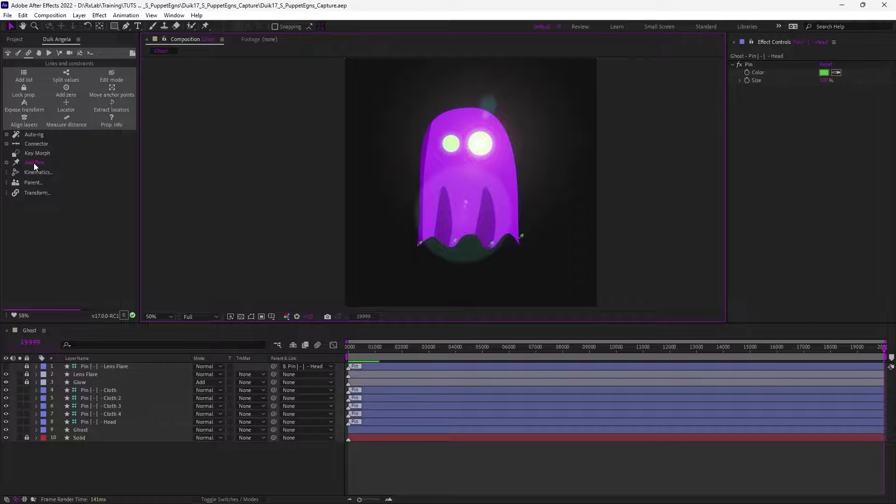
Try moving the Cloth pins and moving and rotating the Head pin once more, undoing every change
drag(521, 241, 544, 241)
key(ctrl+z)
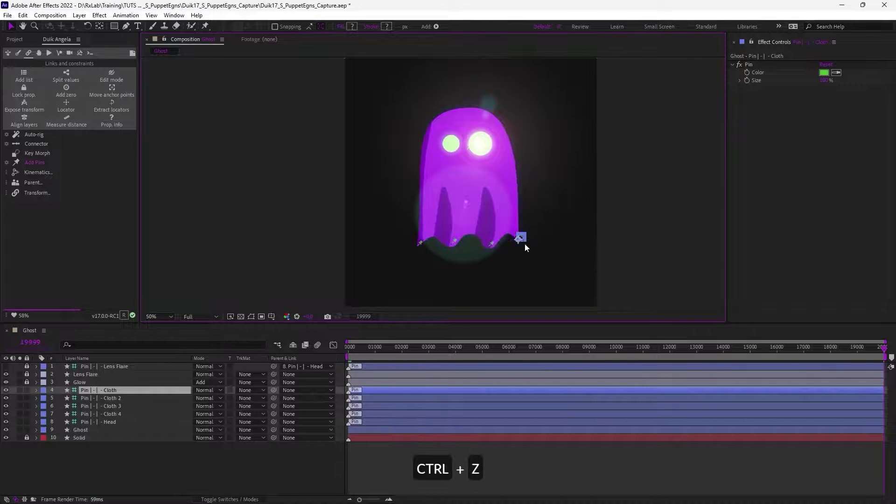
click(470, 147)
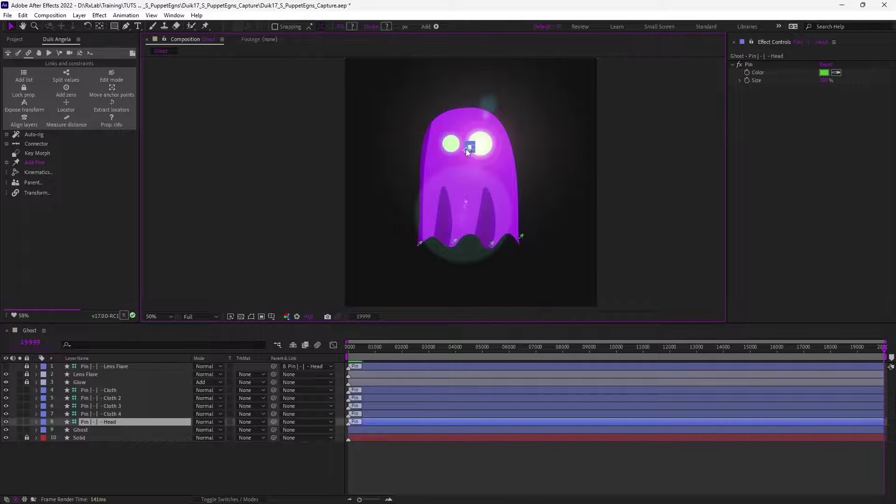
mouse_move(468, 151)
mouse_down()
mouse_move(466, 161)
mouse_move(490, 152)
mouse_move(439, 151)
mouse_move(452, 155)
mouse_move(461, 142)
mouse_move(458, 155)
mouse_move(486, 160)
mouse_move(478, 140)
mouse_up()
key(ctrl+z)
key(w)
key(ctrl+z)
key(v)
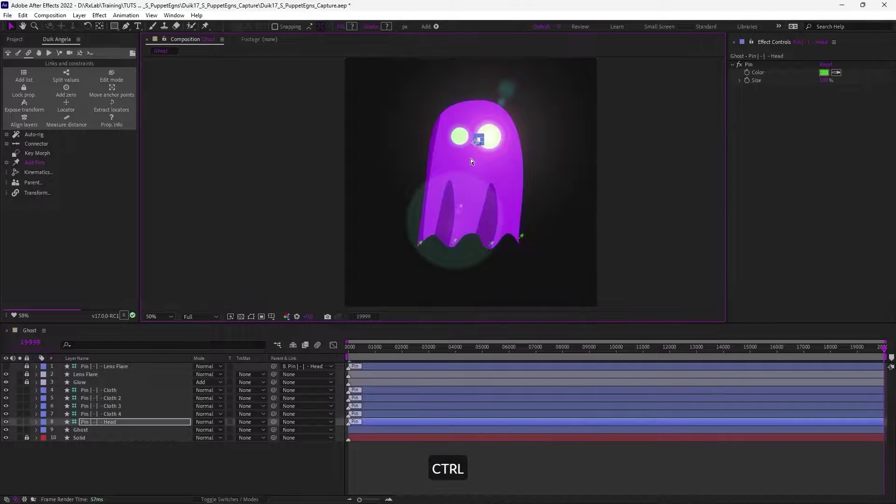
key(ctrl+z)
click(348, 191)
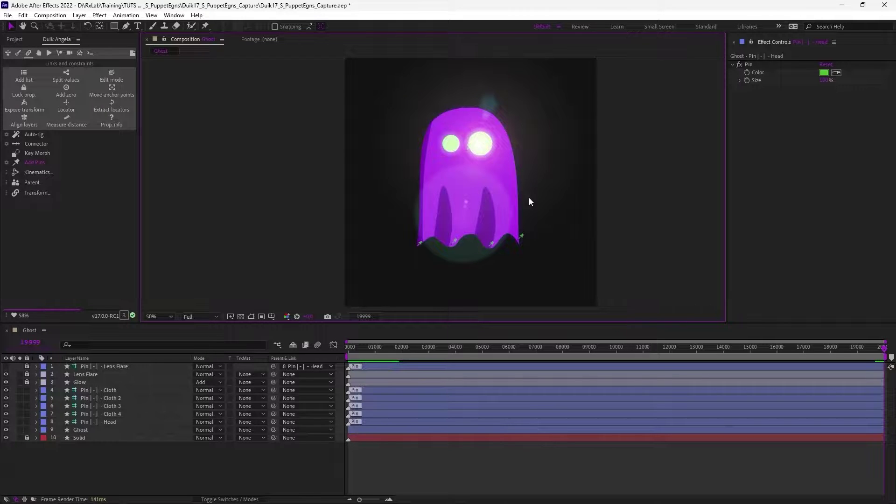
click(419, 243)
key(ctrl+z)
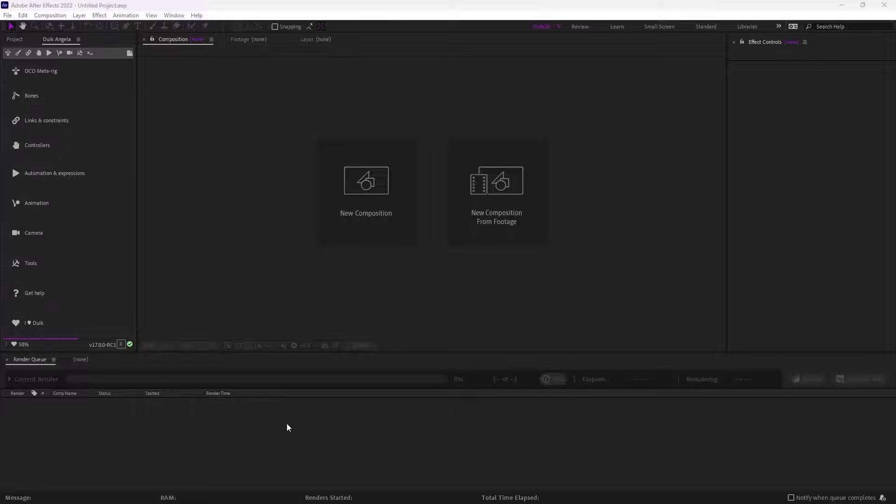
Create a new HDTV 1080 24 composition and add a full-frame Medium Gray-Magenta solid
click(292, 411)
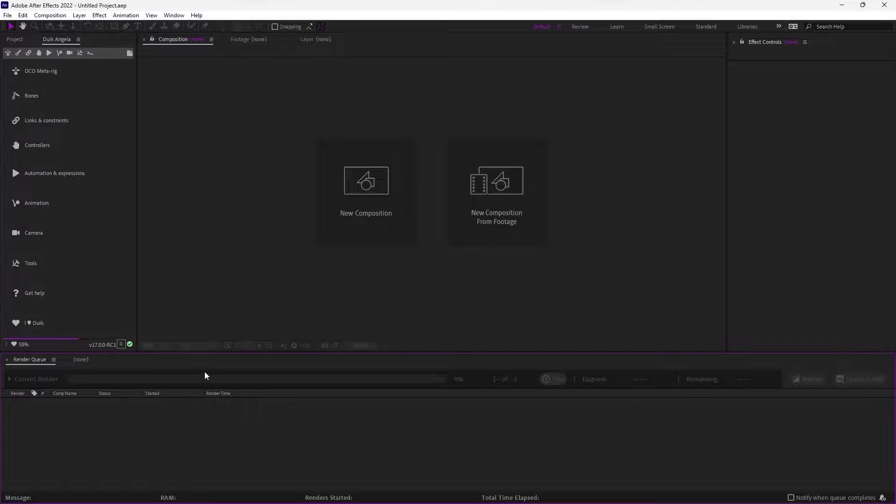
click(365, 166)
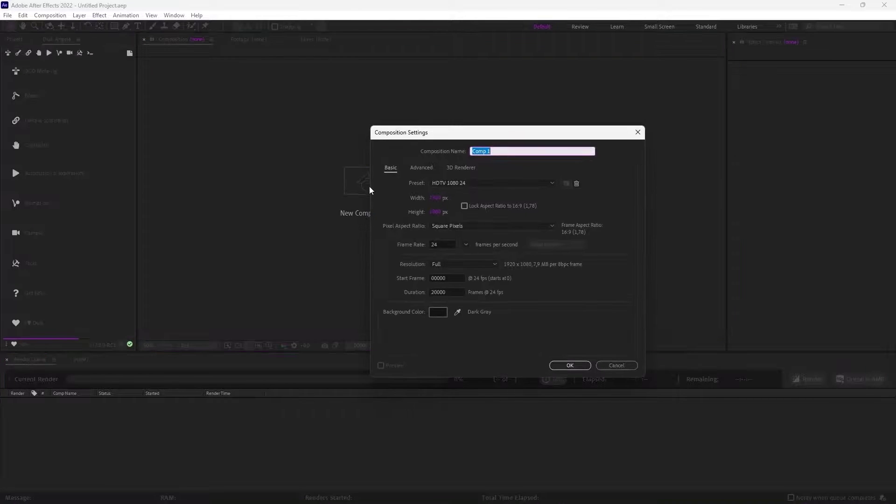
key(Return)
key(ctrl+y)
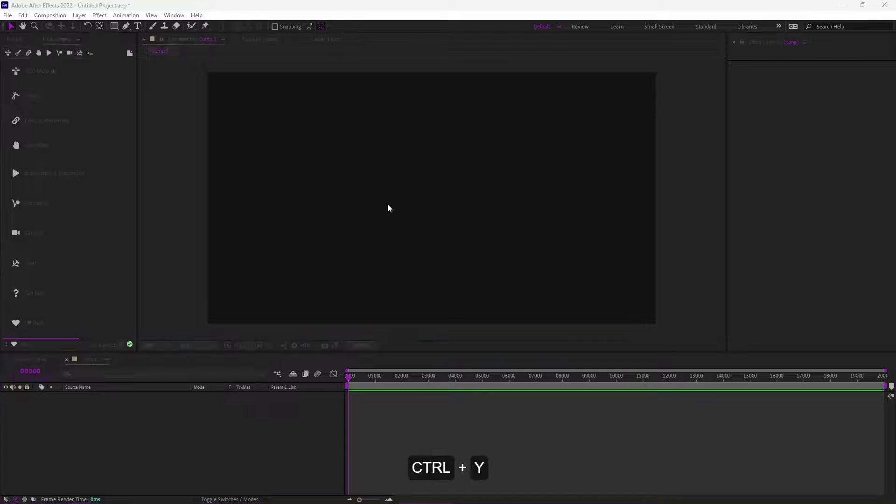
key(Return)
Draw a closed three-point mask on the solid with the Pen tool, with a sharp left corner and two curved vertices
key(g)
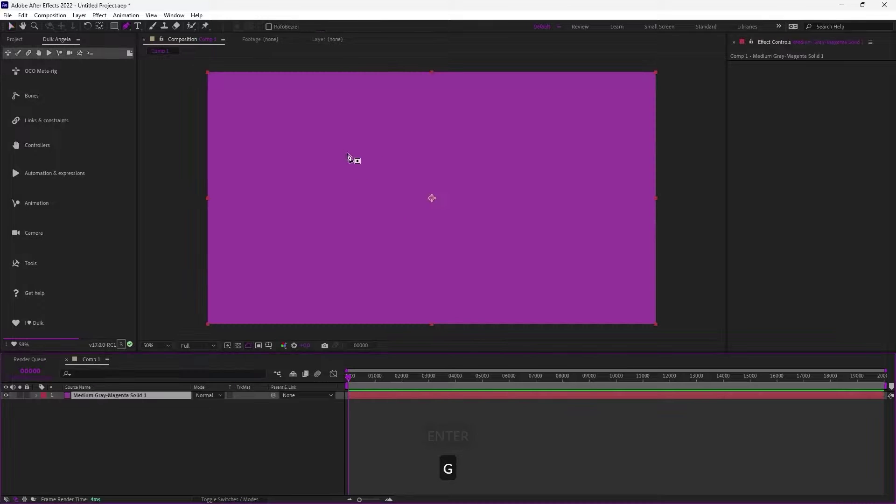
click(347, 153)
drag(507, 133, 515, 166)
drag(488, 243, 551, 251)
click(346, 154)
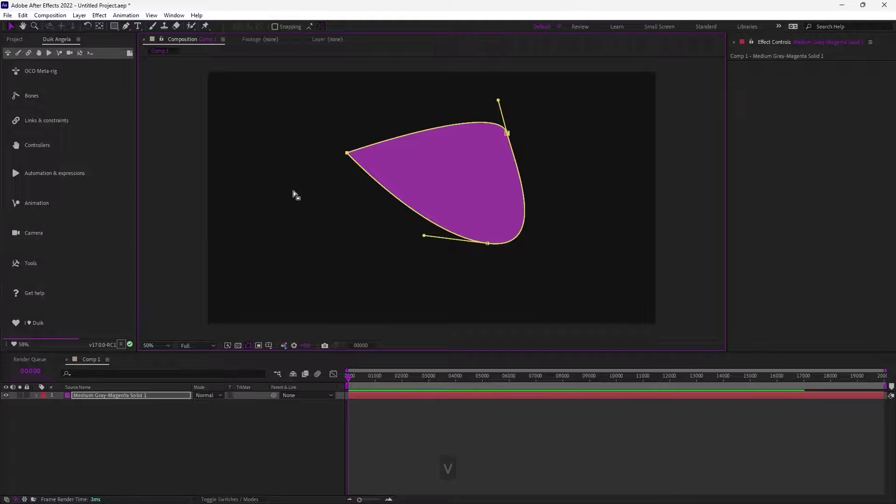
key(v)
With no layer selected, draw a closed three-point shape path beside the solid, adjust one vertex, and delete the shape layer
click(201, 182)
key(g)
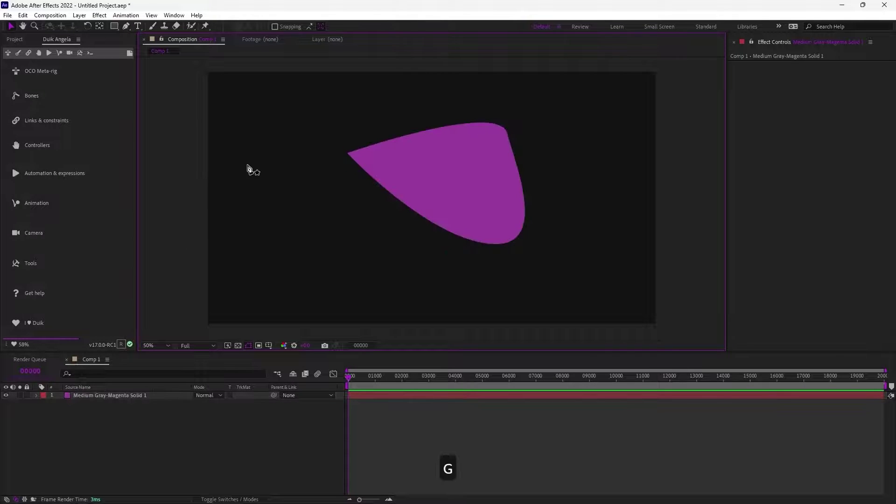
click(252, 180)
drag(290, 249, 323, 228)
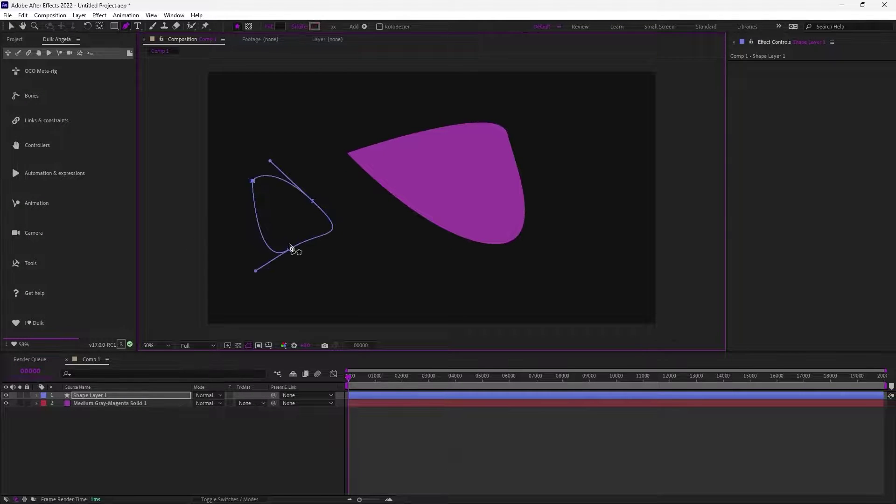
key(v)
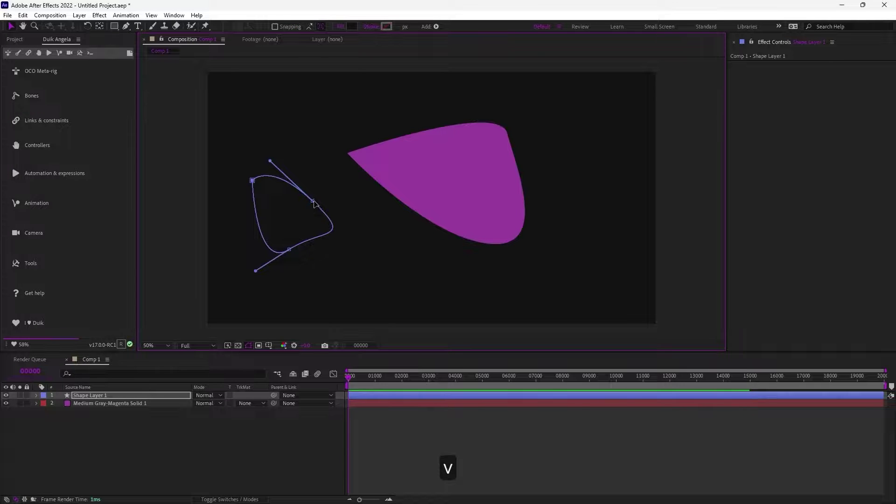
mouse_move(313, 200)
mouse_down()
mouse_move(303, 207)
mouse_move(304, 195)
mouse_up()
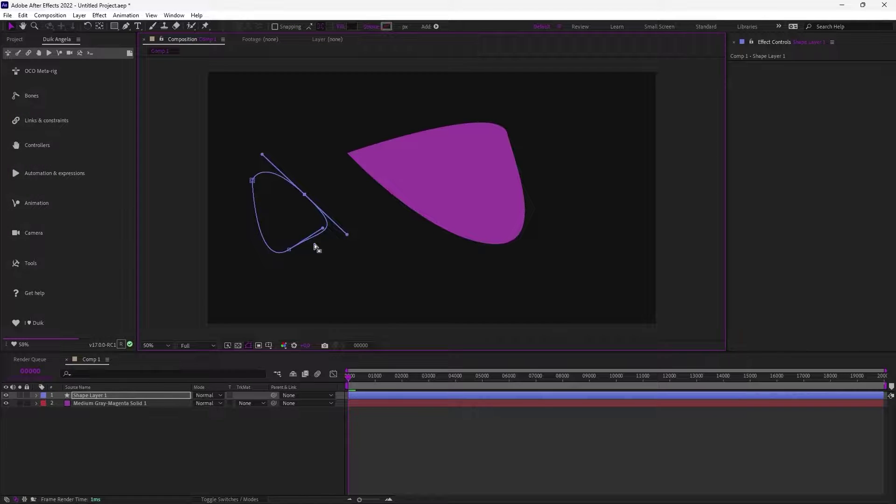
click(100, 396)
key(Delete)
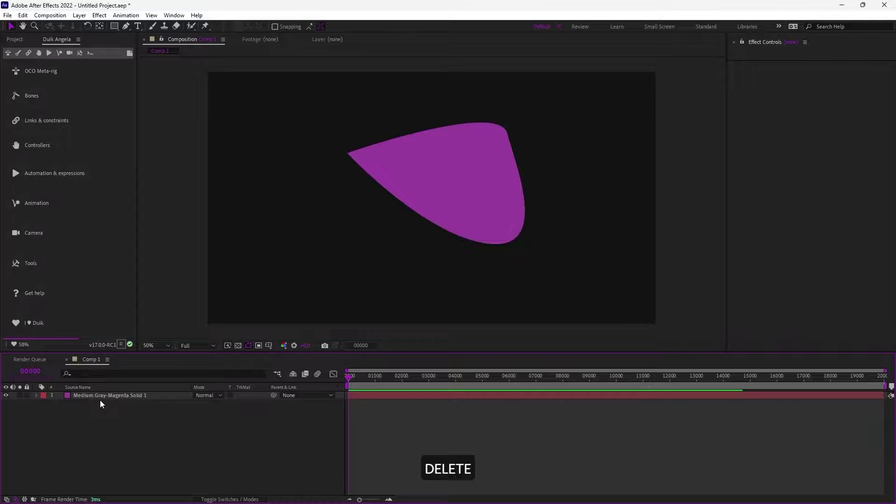
Reveal the solid's Mask Path and reshape the mask by moving its left corner and upper vertex inward
click(100, 399)
key(m)
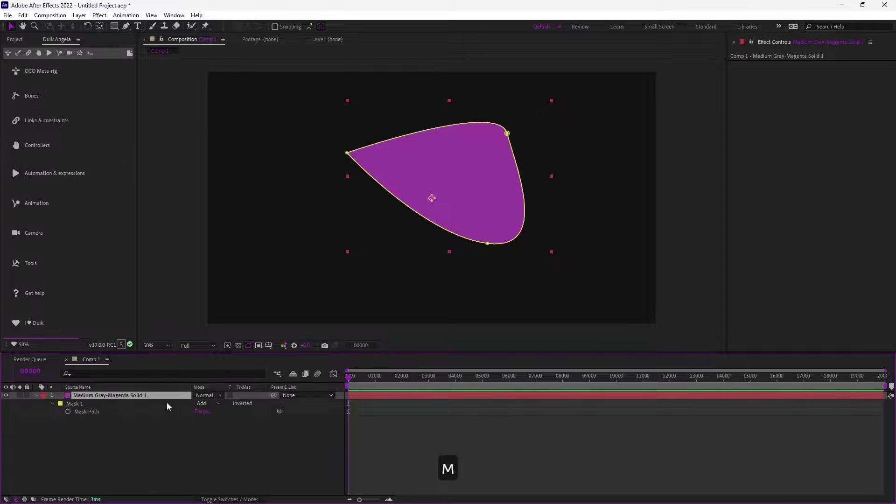
drag(348, 154, 365, 167)
drag(508, 135, 477, 127)
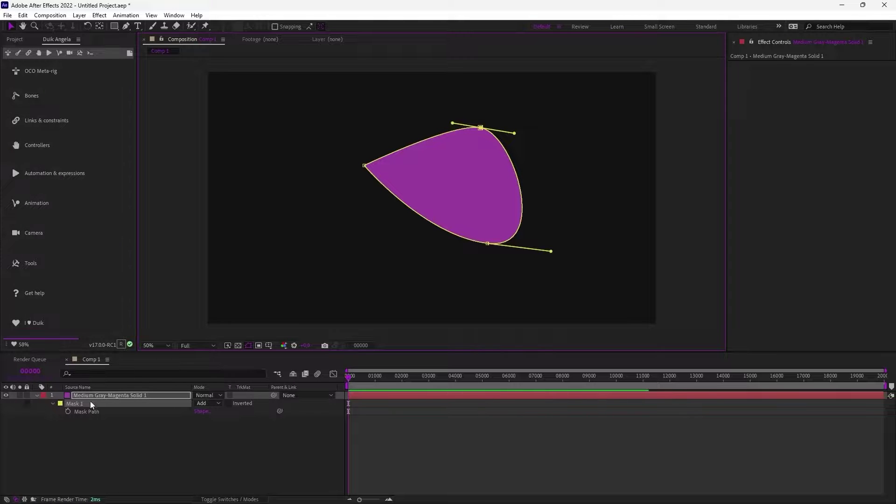
Add Duik pins with tangents to the solid's Mask Path
click(83, 412)
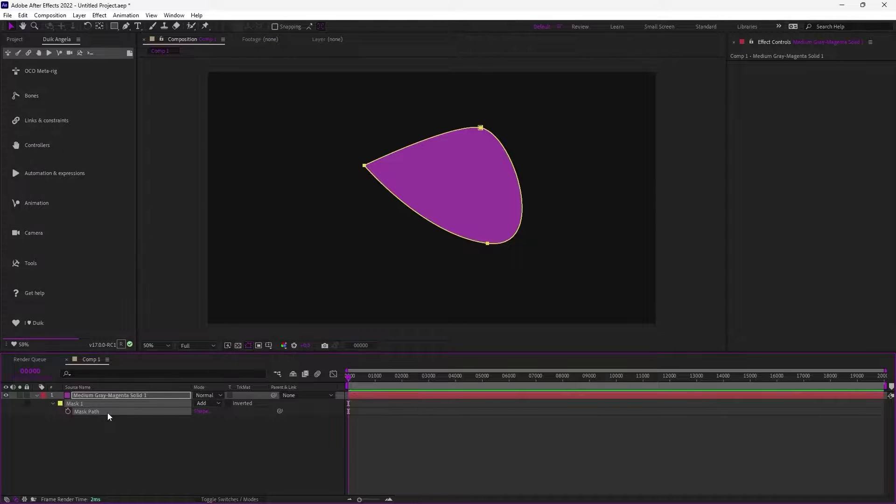
click(29, 53)
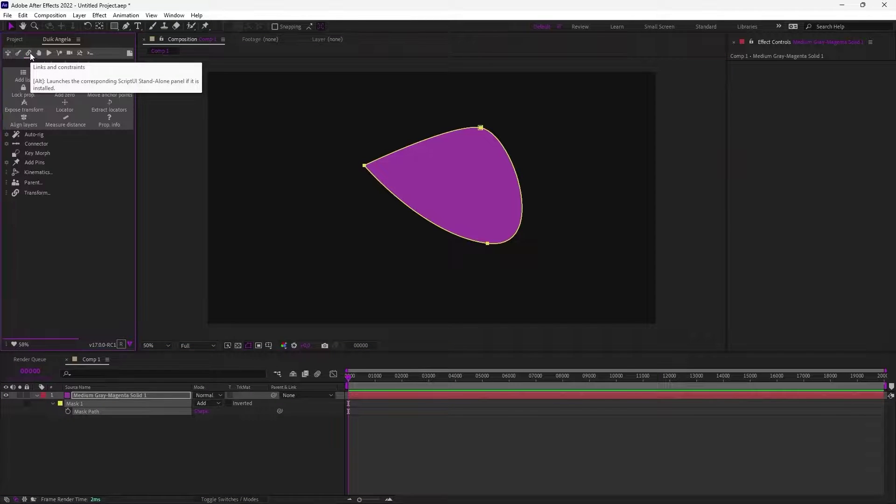
click(35, 163)
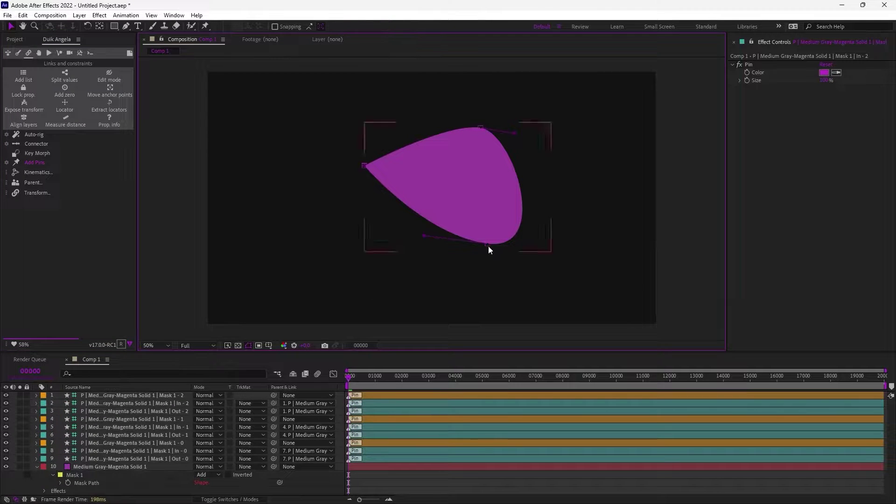
Reshape the mask by moving its lower, upper and left corner pins, and collapse the solid's properties
click(489, 244)
drag(488, 243, 470, 231)
mouse_move(481, 126)
mouse_down()
mouse_move(512, 133)
mouse_move(475, 135)
mouse_up()
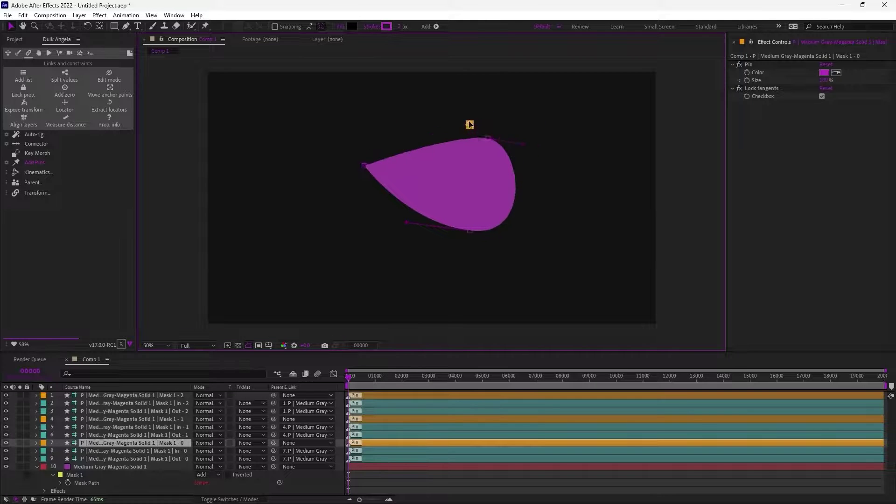
click(36, 467)
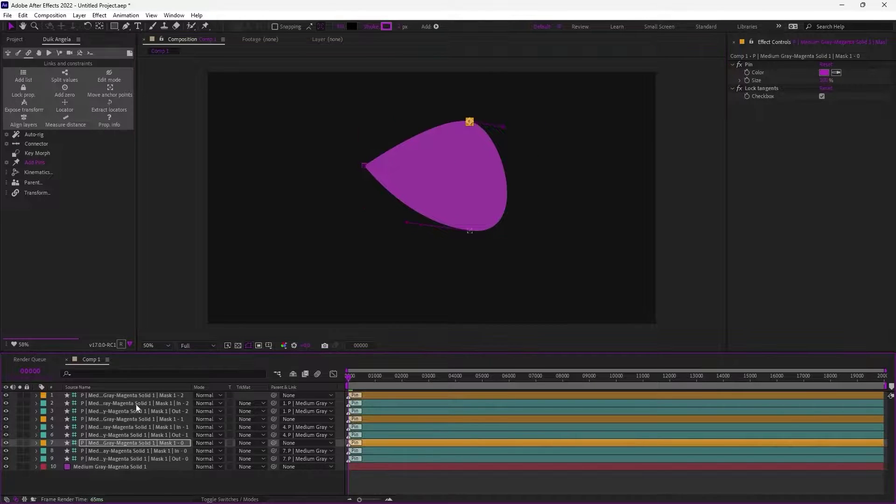
mouse_move(366, 166)
mouse_down()
mouse_move(379, 176)
mouse_move(400, 169)
mouse_move(320, 147)
mouse_move(368, 165)
mouse_up()
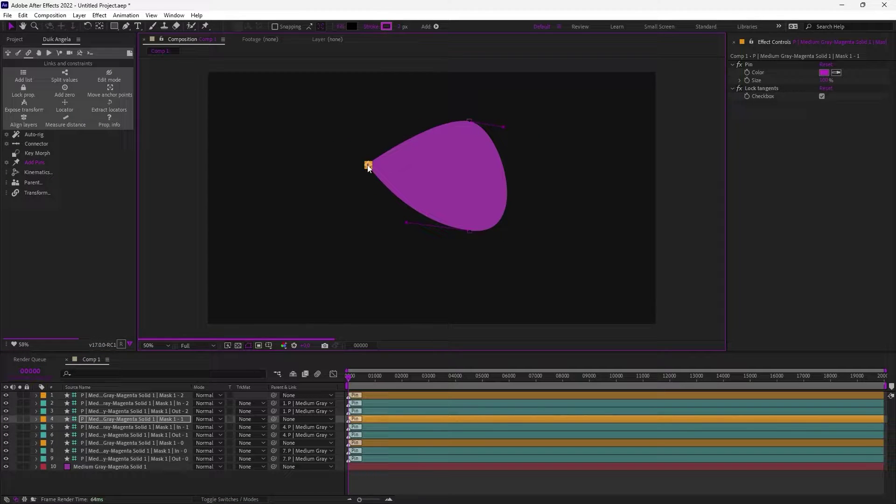
Shift the mask's upper pin further down and slightly to the right
click(469, 122)
mouse_move(471, 122)
mouse_down()
mouse_move(485, 147)
mouse_move(473, 139)
mouse_up()
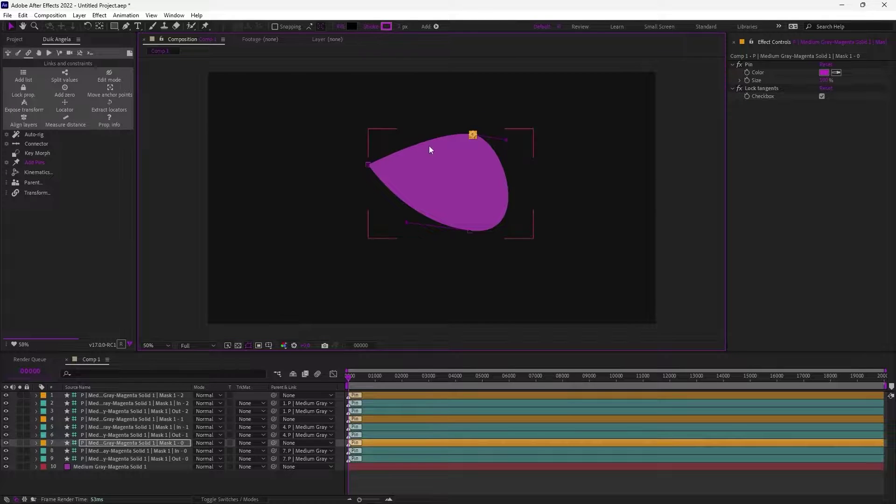
scroll(462, 173, up, 1)
drag(422, 174, 368, 206)
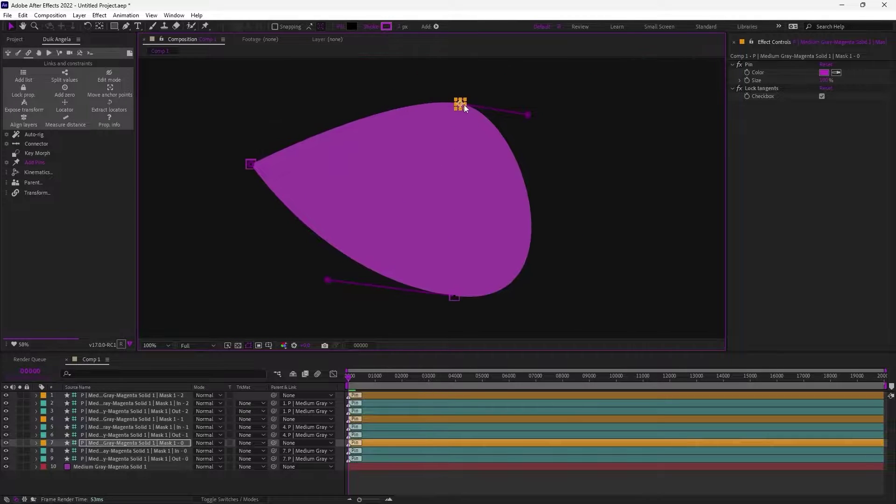
drag(461, 105, 478, 137)
Rotate the upper pin clockwise and increase its scale to lengthen its tangents
key(r)
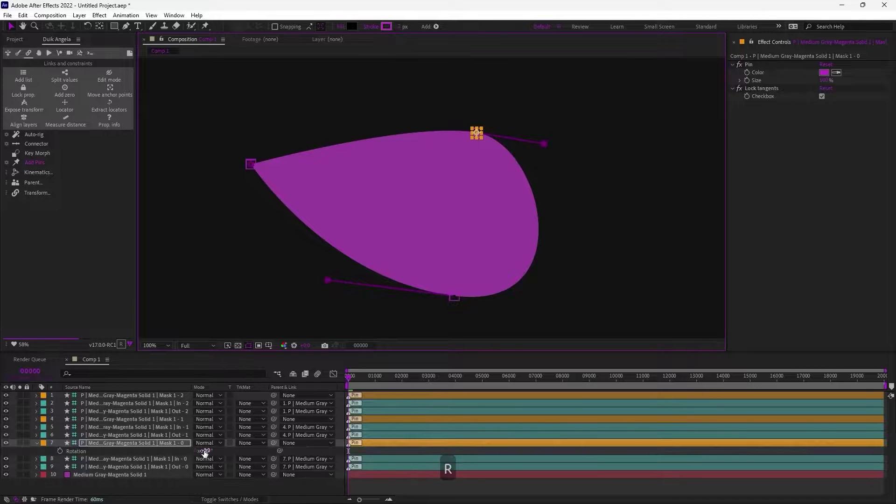
mouse_move(205, 453)
mouse_down()
mouse_move(311, 460)
mouse_move(213, 453)
mouse_up()
key(s)
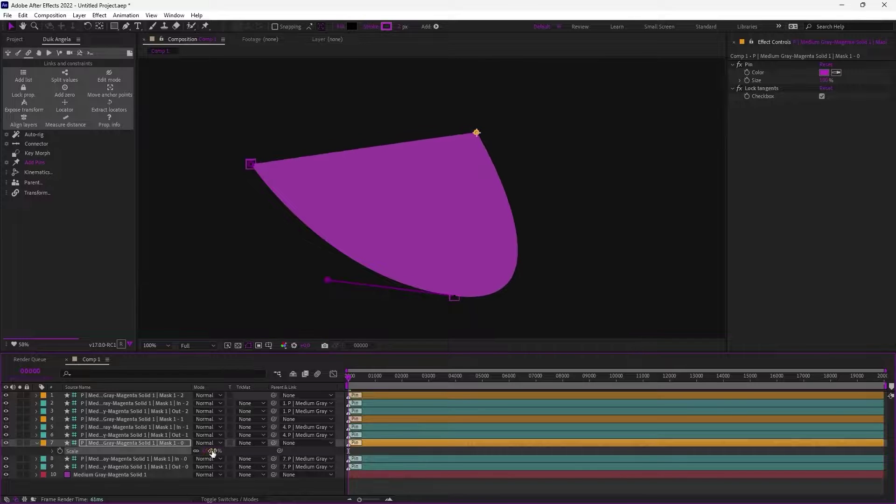
drag(227, 450, 305, 451)
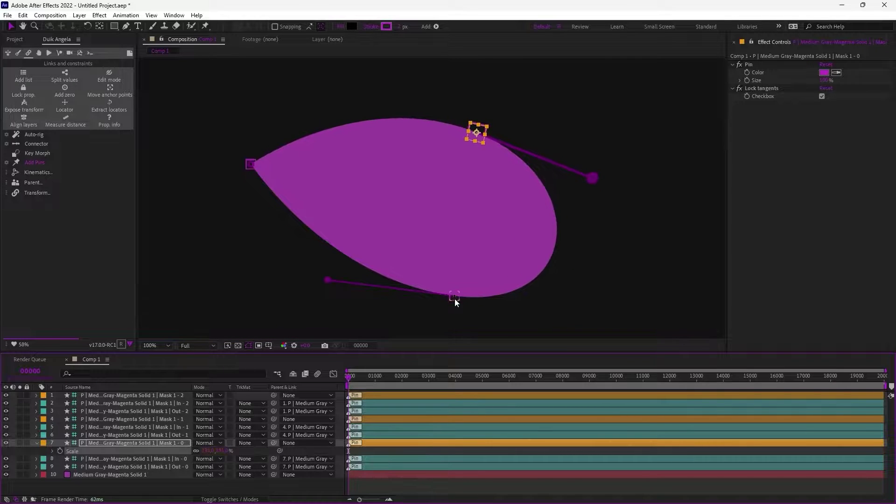
Move the lower pin left and the upper pin down and right, and pull the upper pin's right tangent handle downward
drag(454, 299, 419, 298)
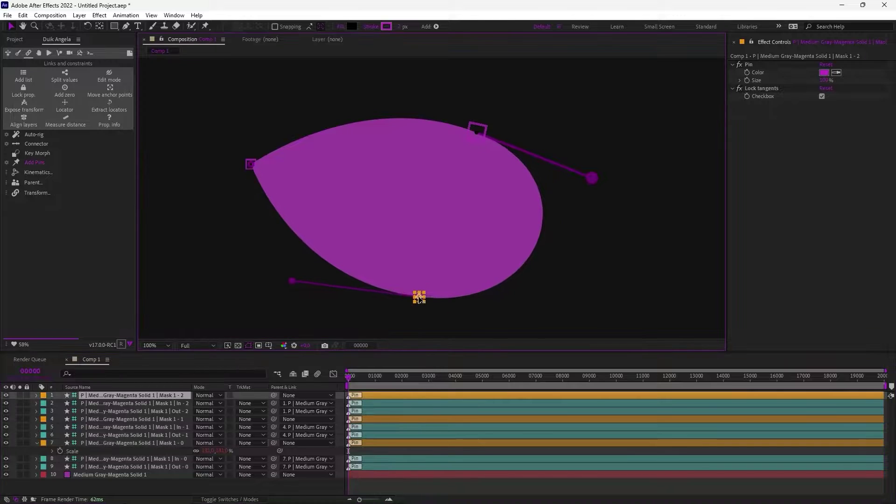
click(35, 444)
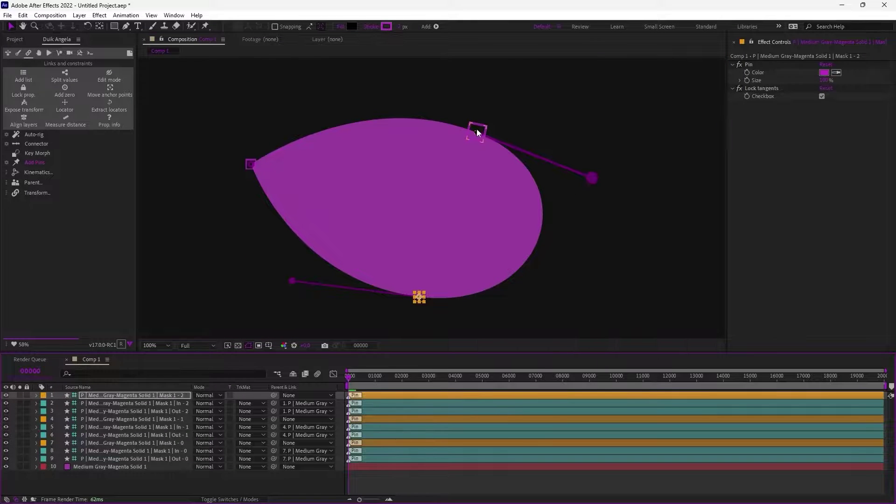
drag(477, 129, 494, 145)
drag(608, 197, 565, 241)
drag(599, 213, 578, 209)
Try rotating the upper pin with the Rotation tool and undo the rotation
click(501, 141)
key(w)
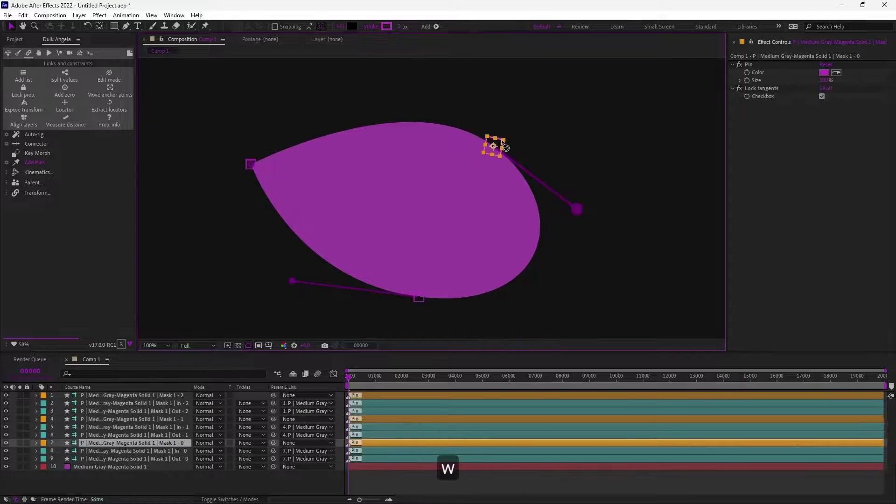
drag(501, 141, 508, 138)
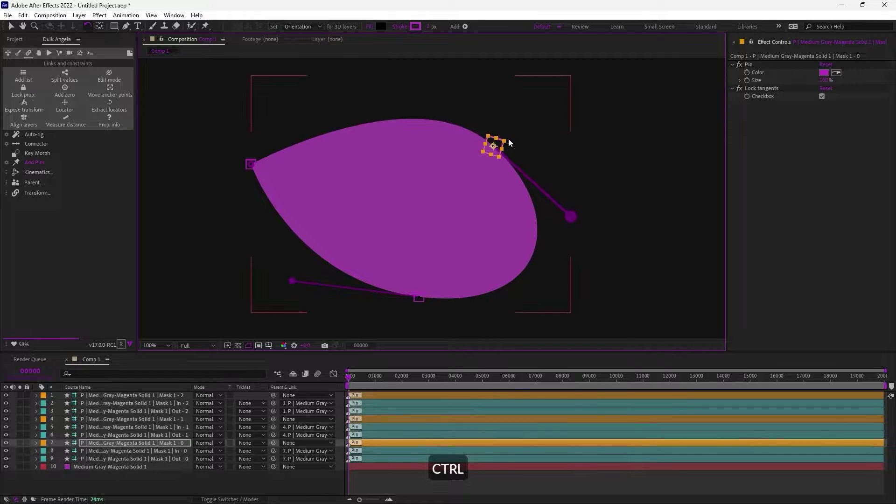
key(ctrl+z)
Extend the upper pin's right tangent handle, turn off the pin's Lock tangents, and move both handles independently
key(v)
drag(577, 211, 600, 209)
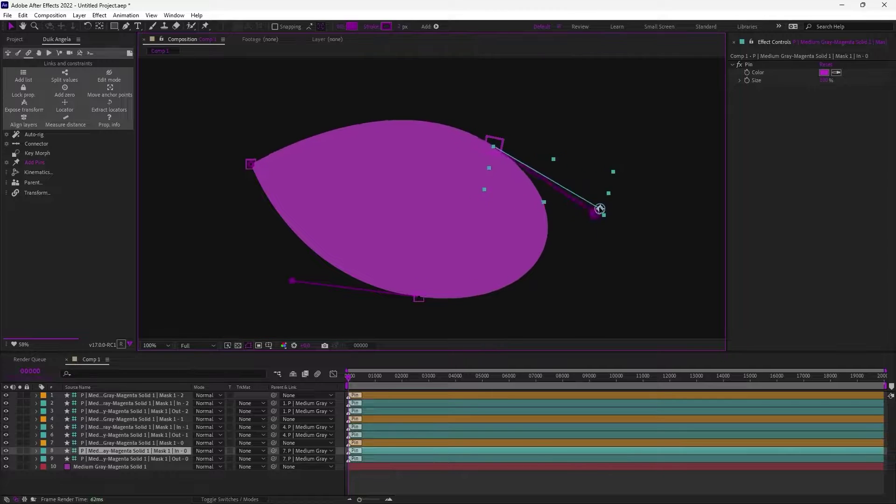
click(496, 143)
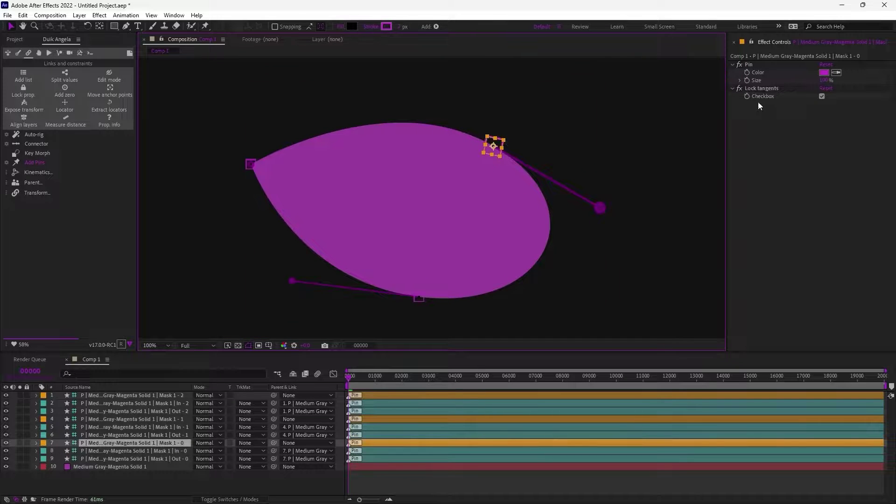
click(822, 97)
drag(603, 208, 556, 236)
drag(399, 109, 406, 161)
Turn Lock tangents back on for the upper pin and compare its effect settings with those of its right tangent
click(500, 143)
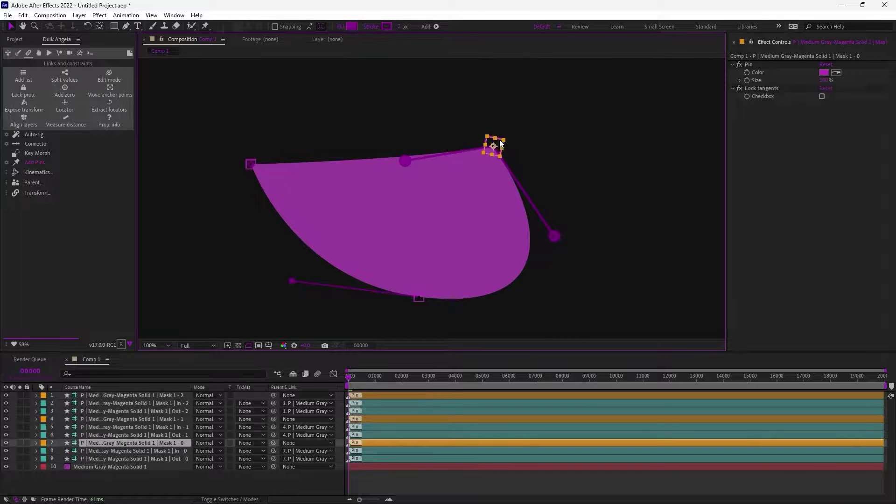
click(821, 96)
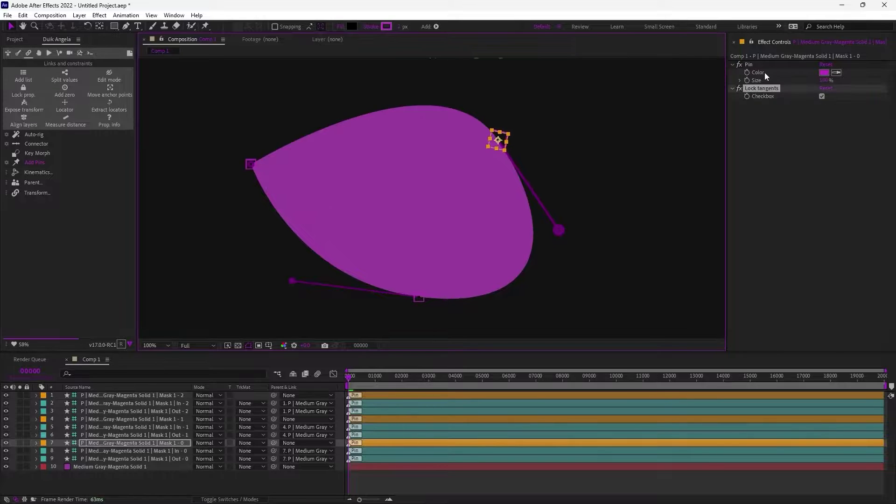
click(558, 229)
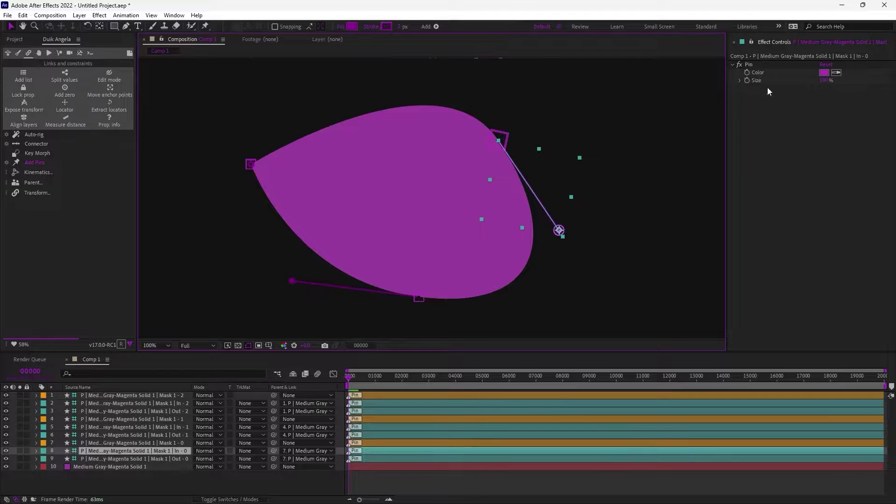
click(504, 133)
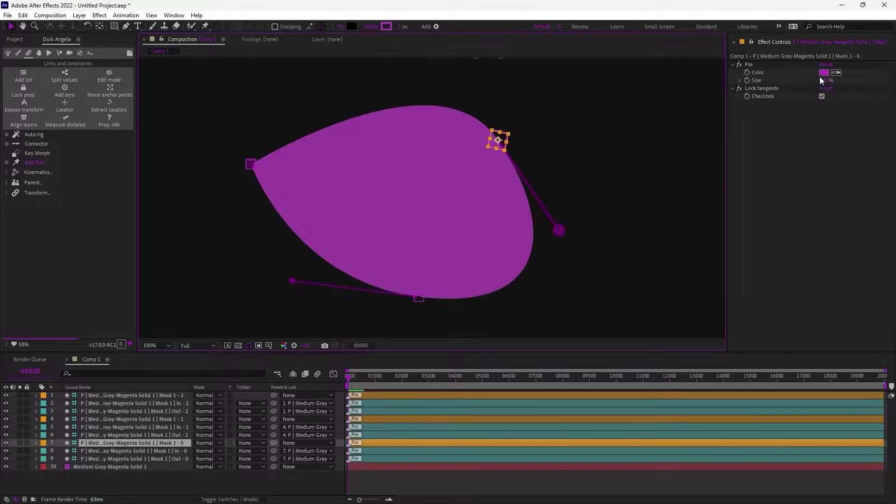
Delete every layer in the composition and activate the Pen tool
click(208, 180)
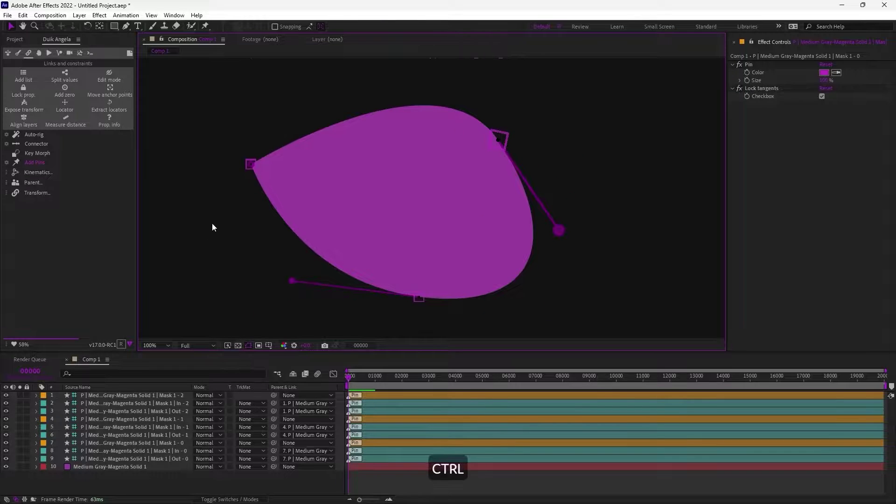
key(ctrl+a)
key(Delete)
key(g)
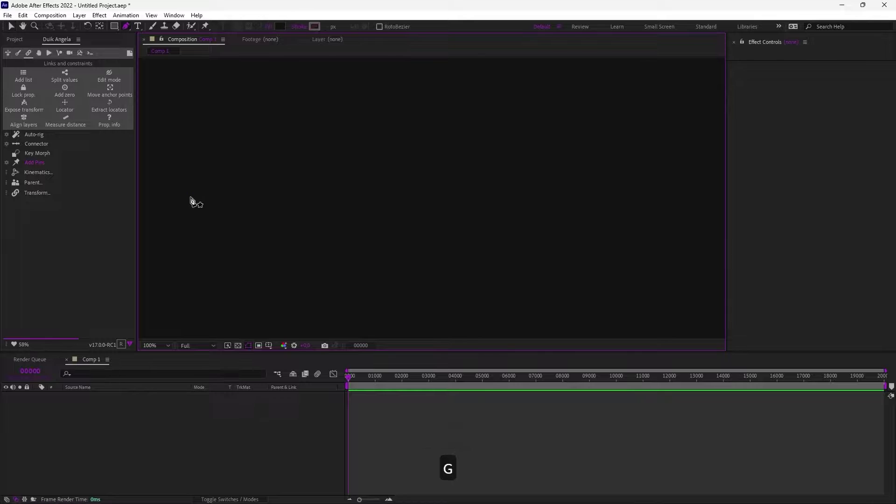
Draw an open zigzag path with four straight-cornered points across the upper part of the composition
click(190, 196)
click(379, 103)
click(376, 204)
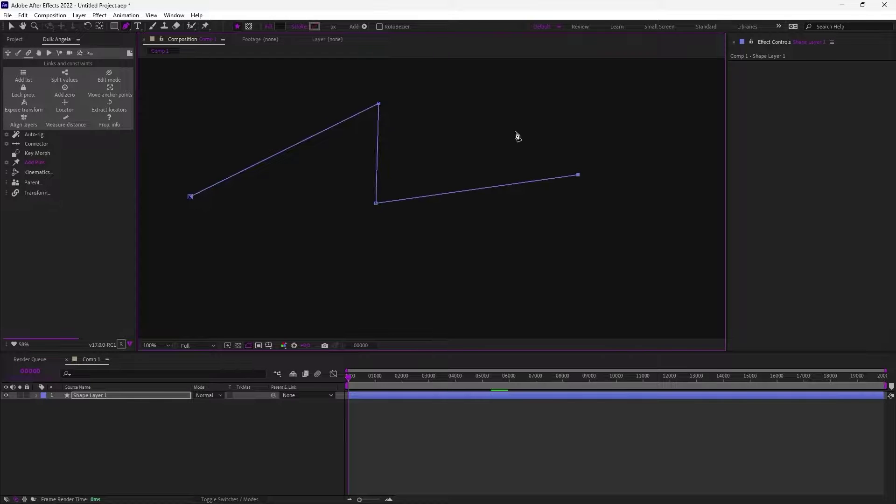
Set the zigzag's stroke color to light gray E3E3E3 and thicken the stroke
key(v)
click(386, 26)
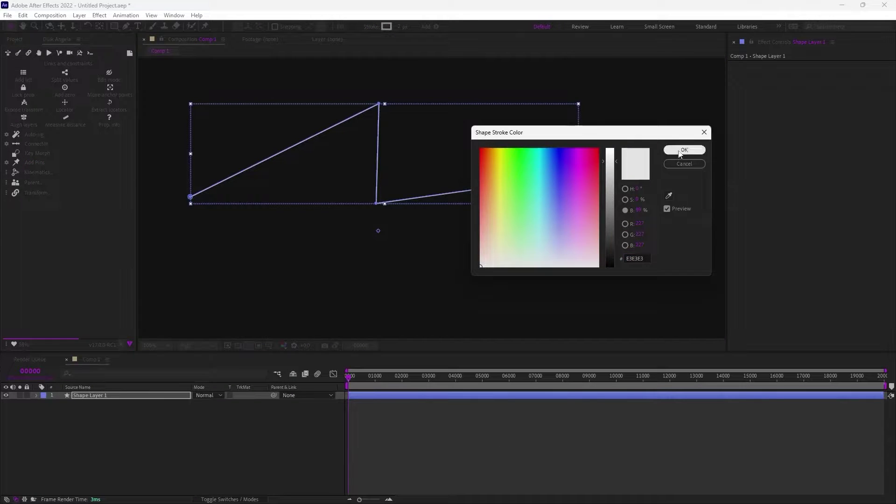
click(682, 150)
key(v)
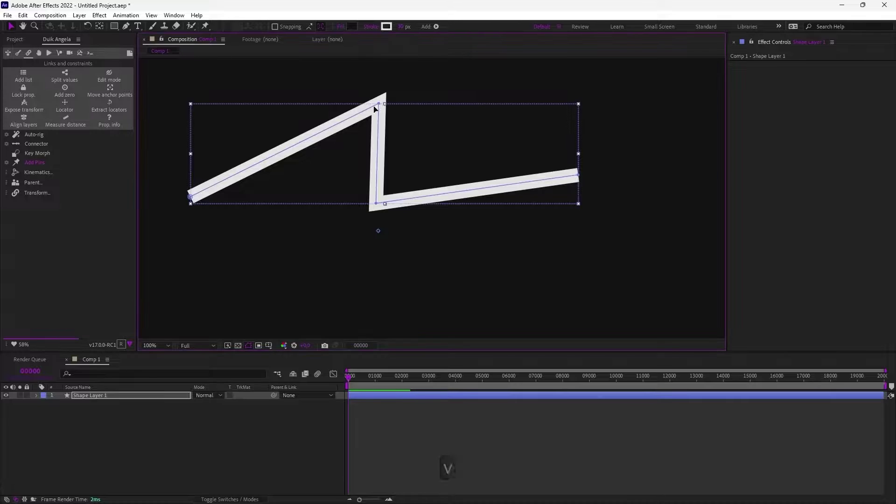
Expand Shape 1 down to Path 1 in Shape Layer 1 and add Duik pins to the path's vertices only, without tangents
click(25, 164)
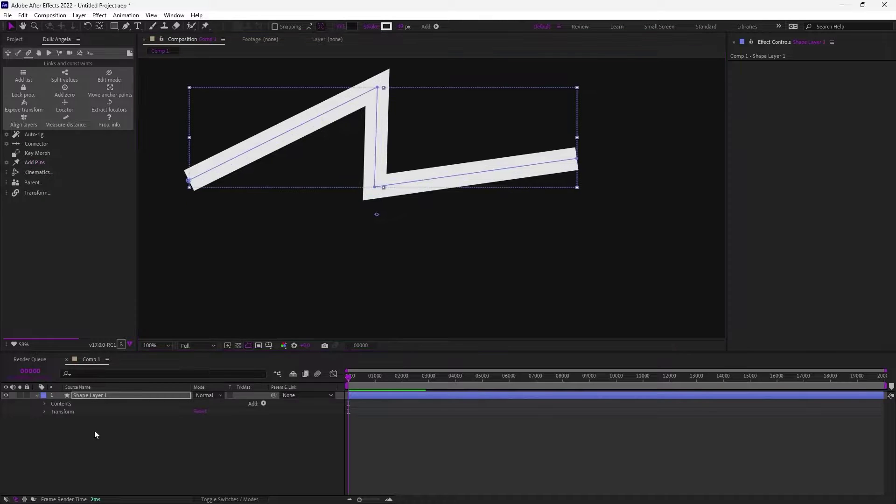
click(45, 404)
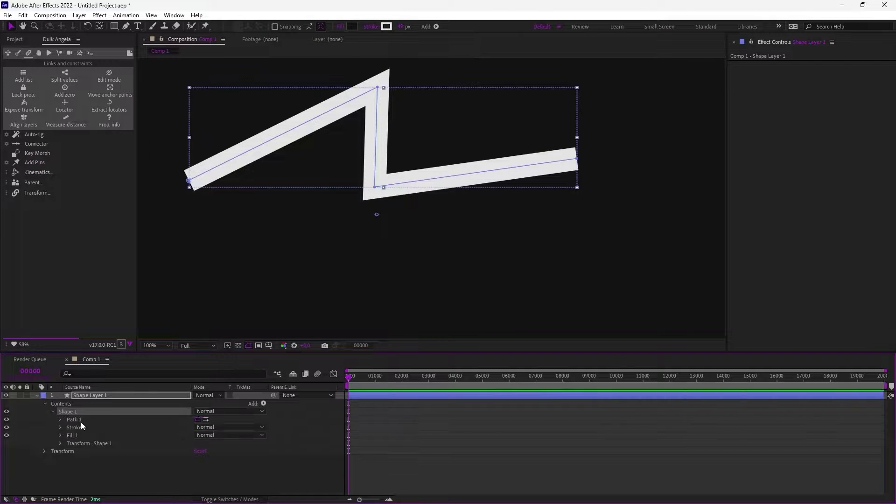
click(60, 420)
click(70, 420)
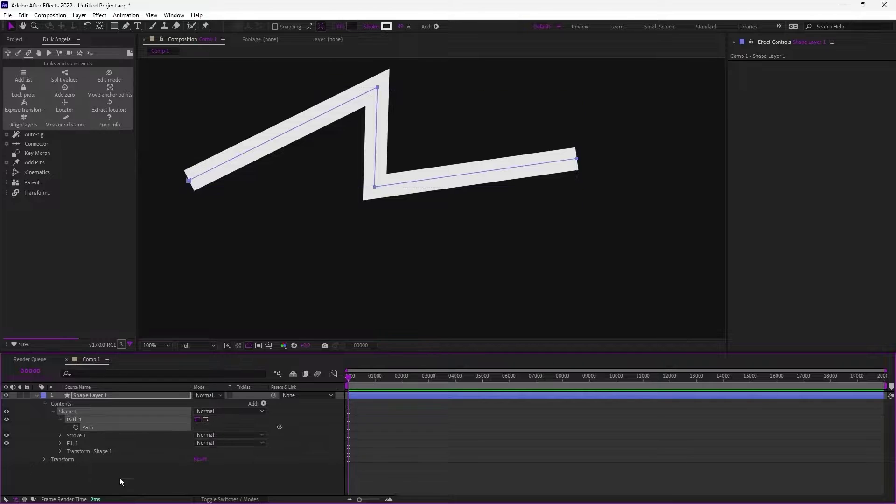
key(alt)
alt+click(32, 162)
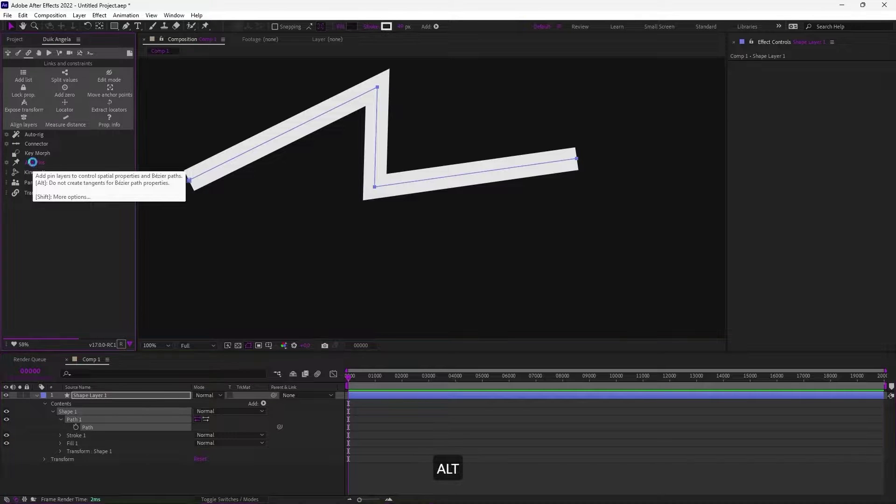
Reposition the zigzag's two middle pins to test the corners, and collapse Path 1's properties
click(375, 188)
mouse_move(375, 187)
mouse_down()
mouse_move(401, 181)
mouse_move(377, 196)
mouse_up()
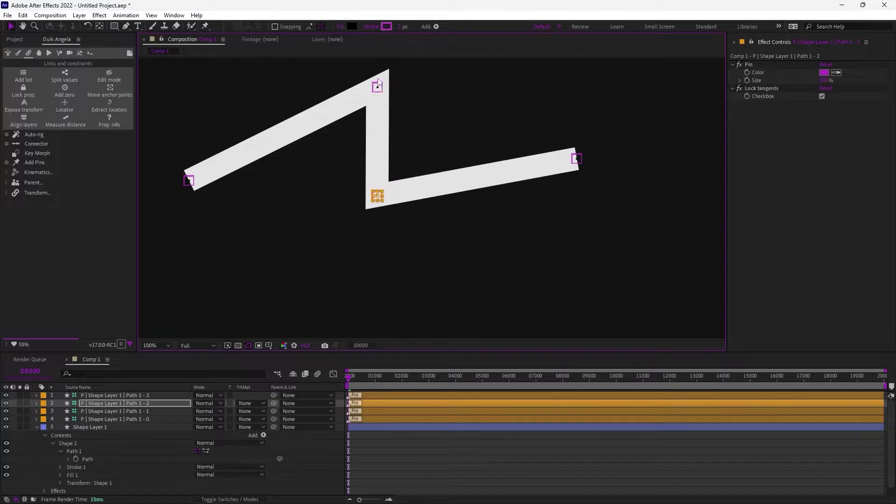
drag(379, 82, 360, 86)
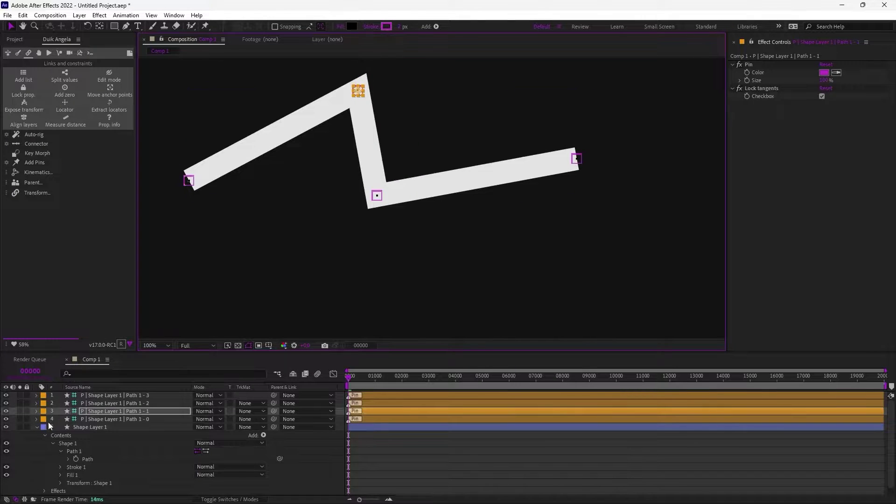
scroll(56, 451, down, 1)
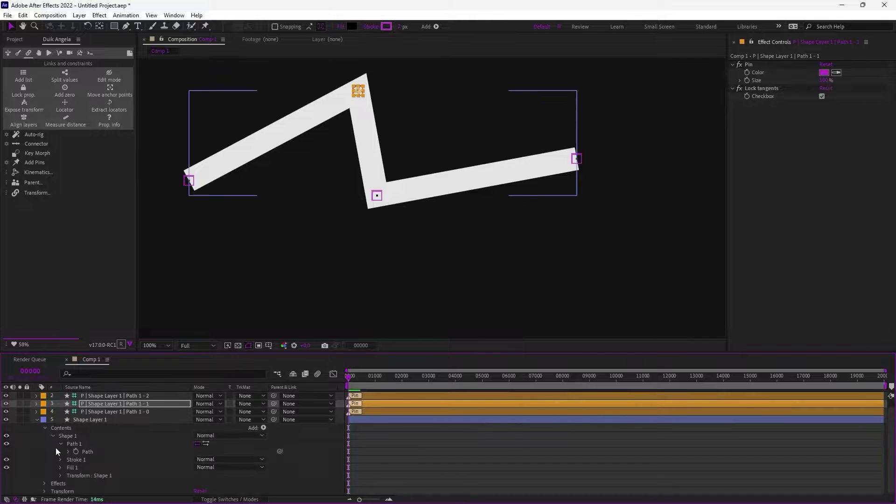
click(61, 445)
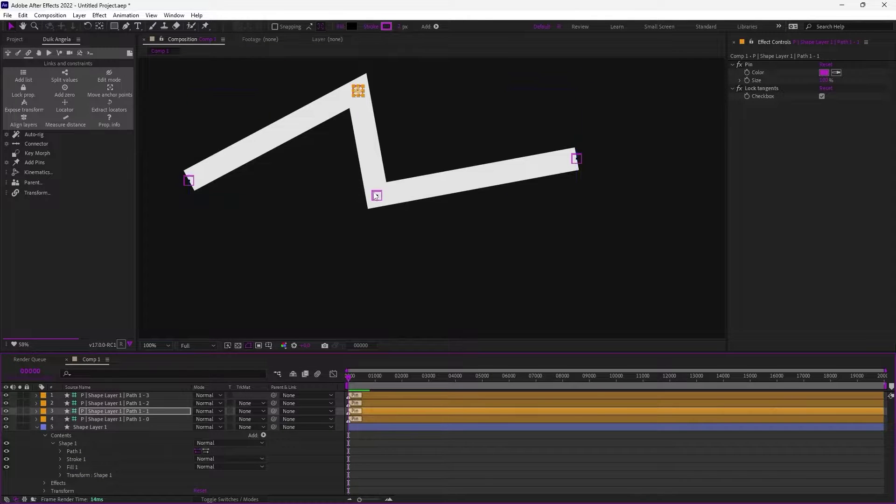
drag(377, 196, 393, 212)
Add Round Corners to Shape 1 and increase its radius until the zigzag becomes a smooth curve
click(76, 444)
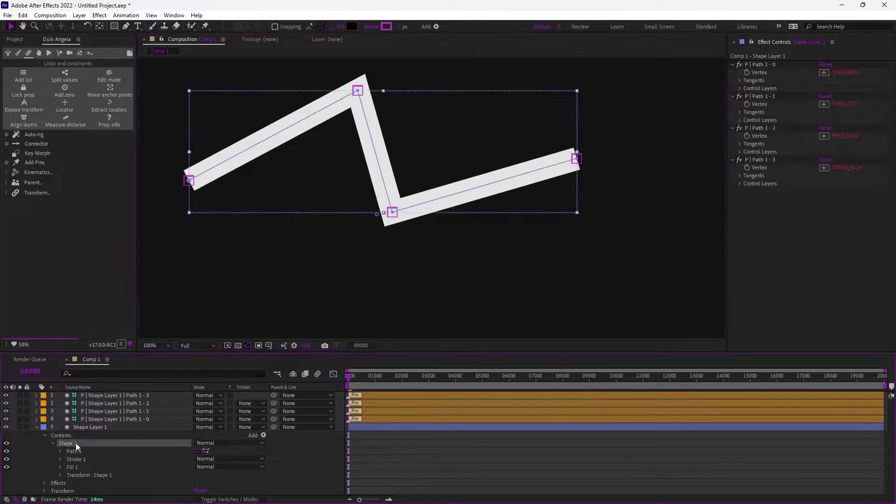
click(71, 451)
click(264, 436)
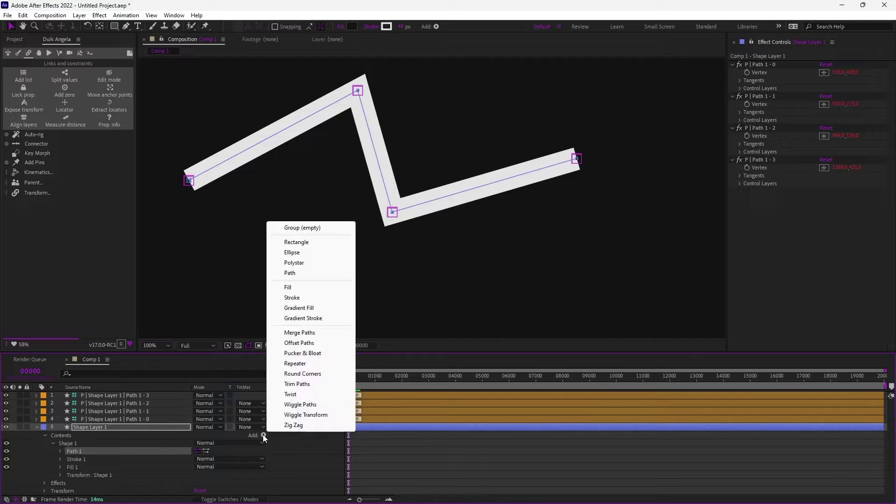
click(303, 374)
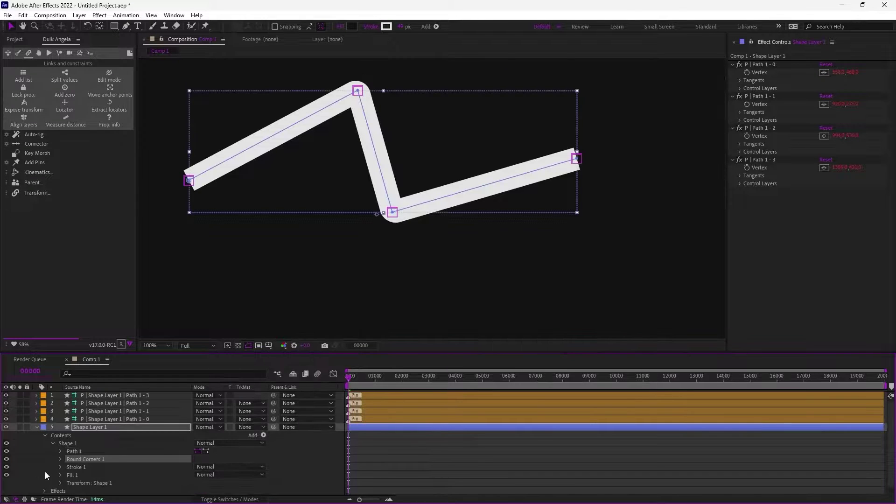
click(60, 459)
scroll(53, 459, down, 1)
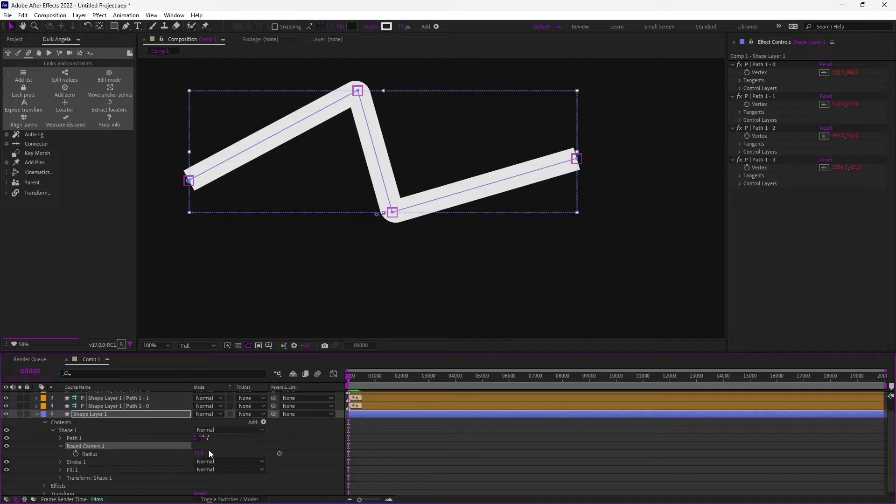
drag(199, 454, 238, 453)
click(22, 449)
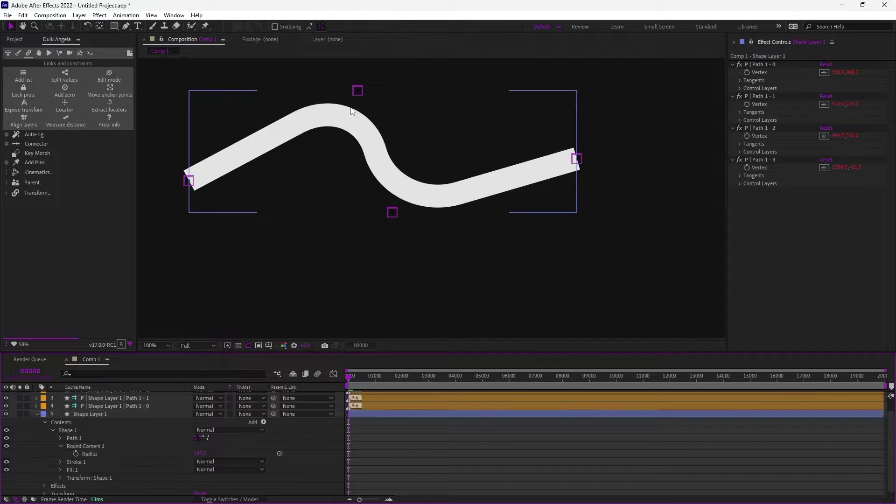
Reposition the two middle pins and both end pins to bend the rounded line into a wavy curve
drag(357, 92, 330, 135)
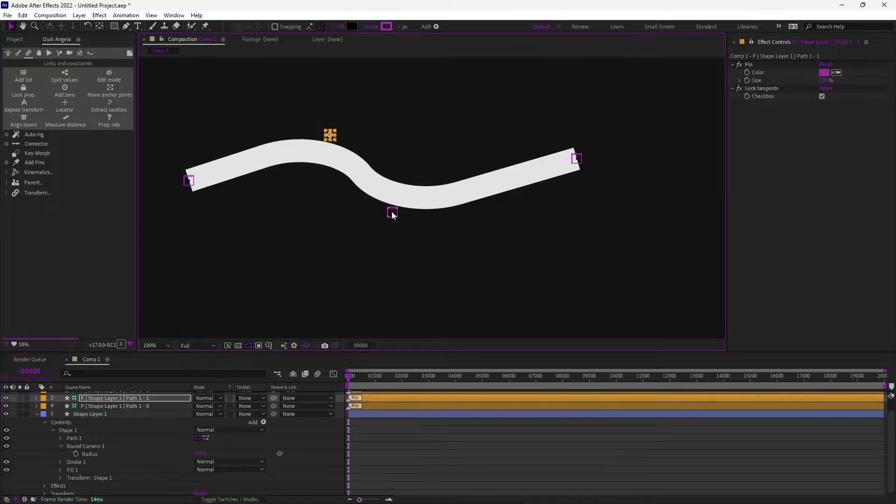
drag(392, 213, 439, 234)
drag(355, 137, 329, 176)
drag(440, 262, 461, 232)
drag(576, 184, 514, 106)
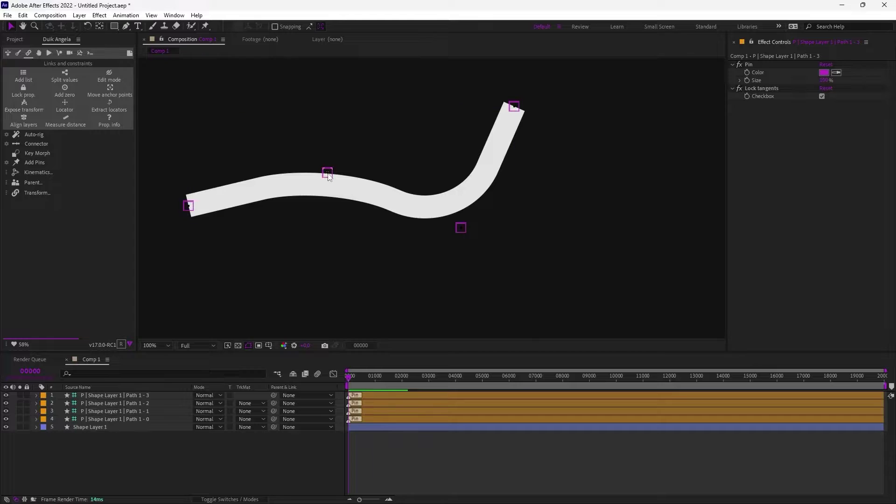
drag(327, 172, 326, 154)
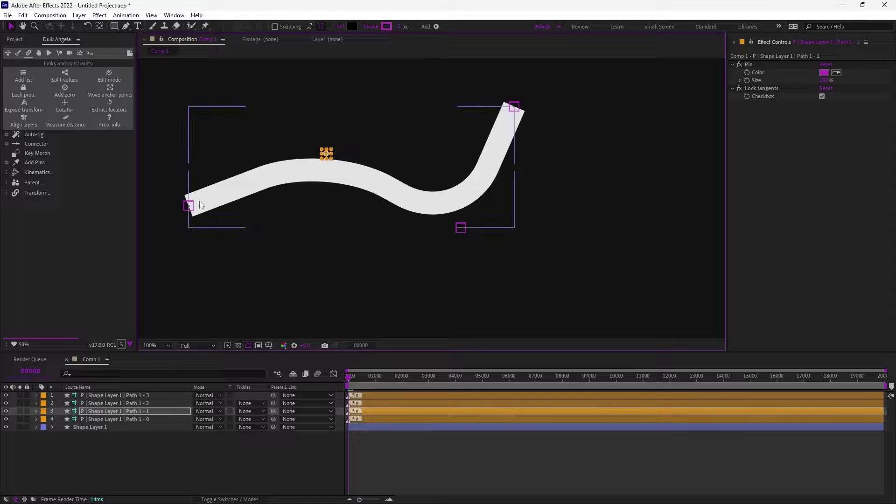
drag(186, 209, 225, 262)
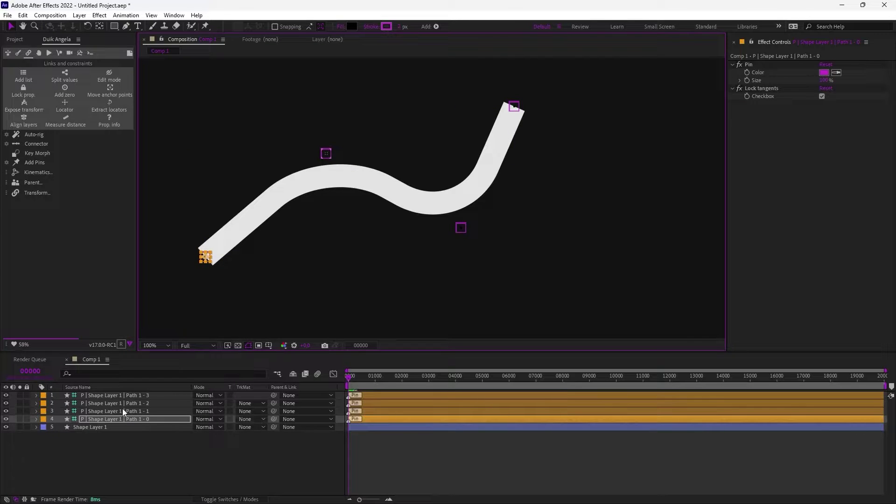
Parent the pins in a chain: Path 1 - 3 to Path 1 - 2, Path 1 - 2 to Path 1 - 1, Path 1 - 1 to Path 1 - 0
click(129, 395)
drag(274, 395, 267, 410)
drag(274, 411, 268, 418)
Reveal the Rotation properties of the chained pins and rotate the pins to bend the line from joint to joint
click(142, 419)
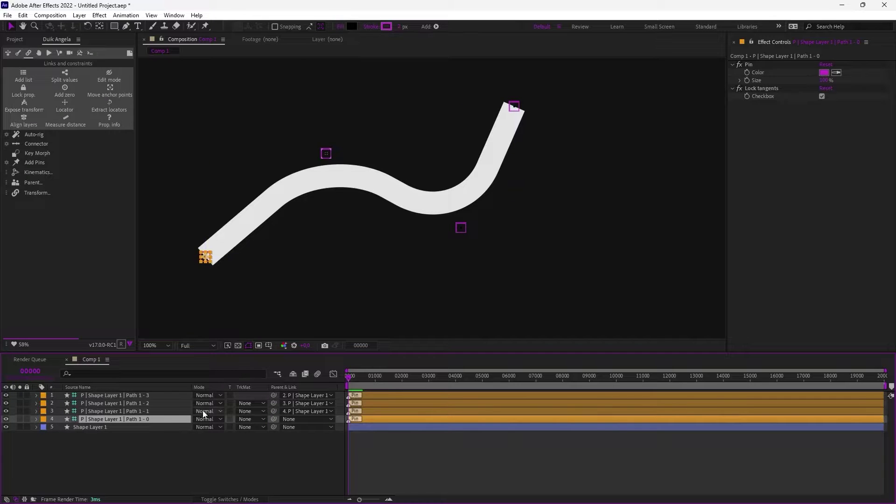
key(r)
mouse_move(207, 427)
mouse_down()
mouse_move(216, 427)
mouse_move(204, 435)
mouse_up()
click(150, 411)
key(r)
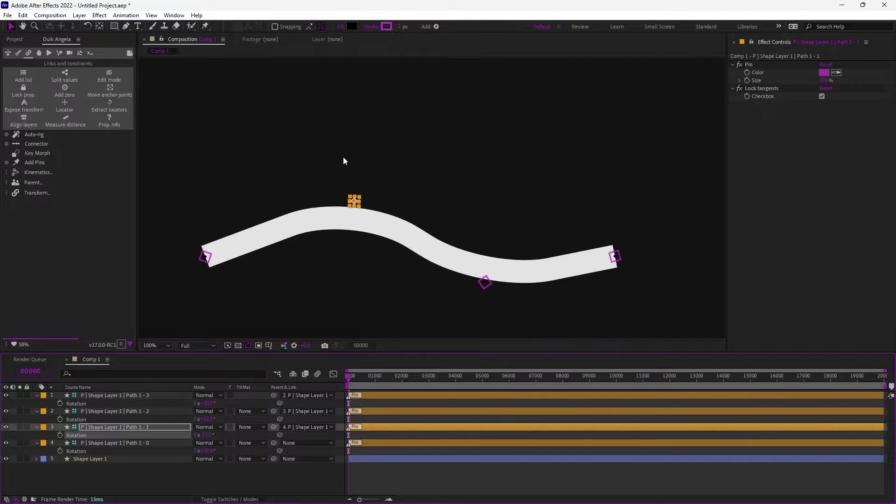
Reposition the two middle pins and the right end pin of the chained line to form a stronger wave
drag(355, 200, 353, 161)
drag(481, 242, 449, 276)
drag(601, 241, 546, 170)
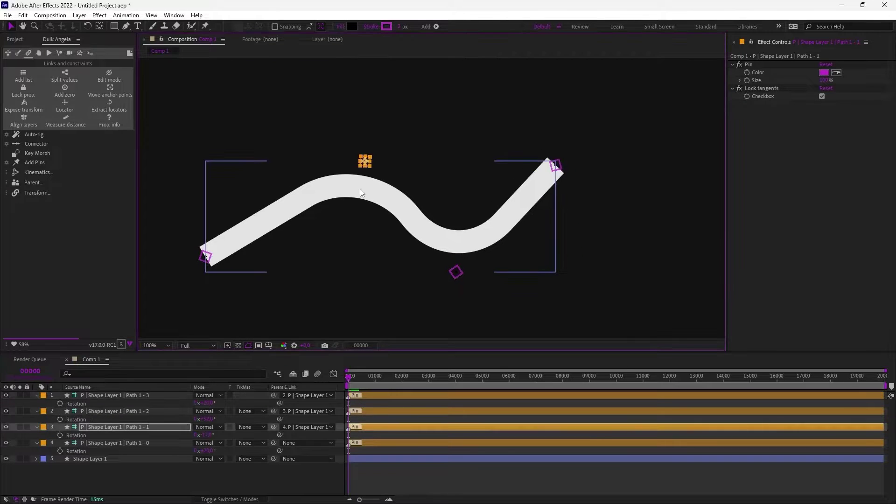
Collapse the pins' Rotation properties and compare the upper middle pin's settings with the pin effects on Shape Layer 1
click(232, 469)
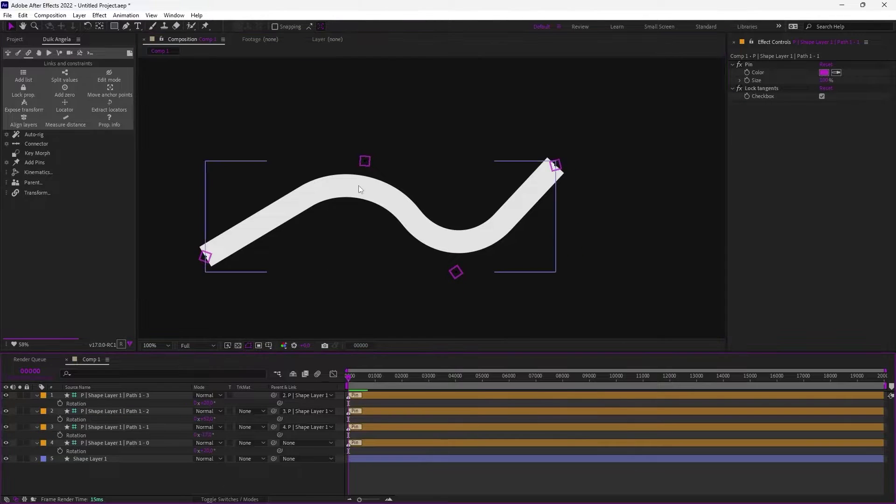
click(365, 163)
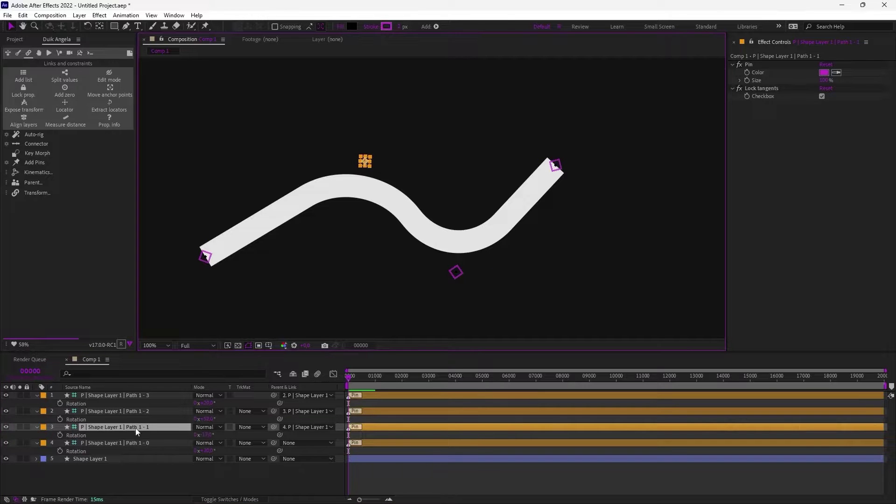
click(86, 458)
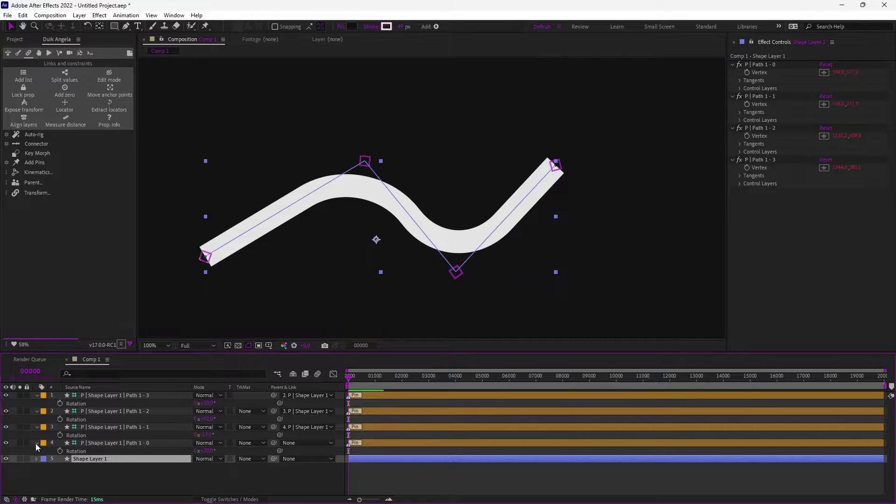
click(63, 482)
key(l)
click(93, 427)
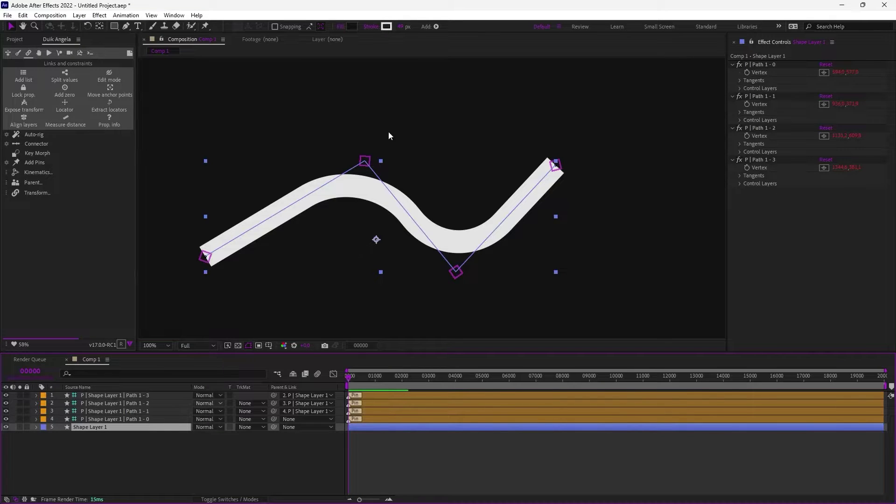
click(366, 162)
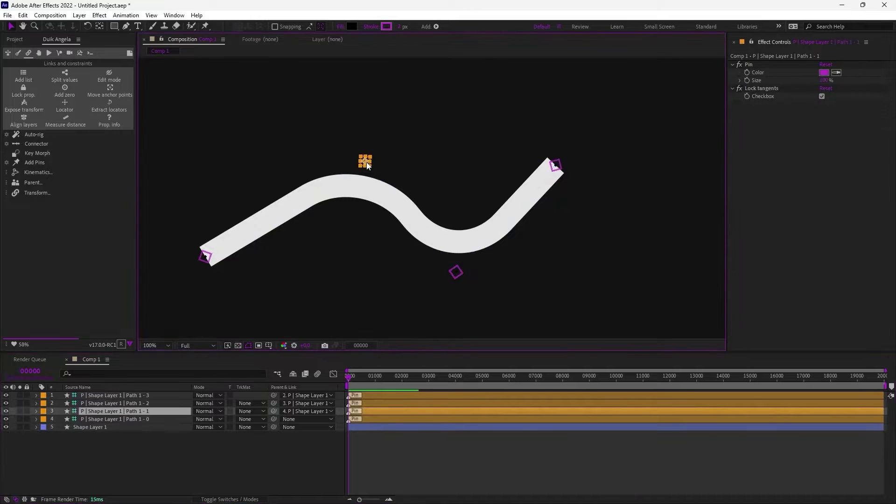
Reveal Shape Layer 1's effects and add Duik pins to the In tangent and Out tangent of P | Path 1 - 1
click(105, 424)
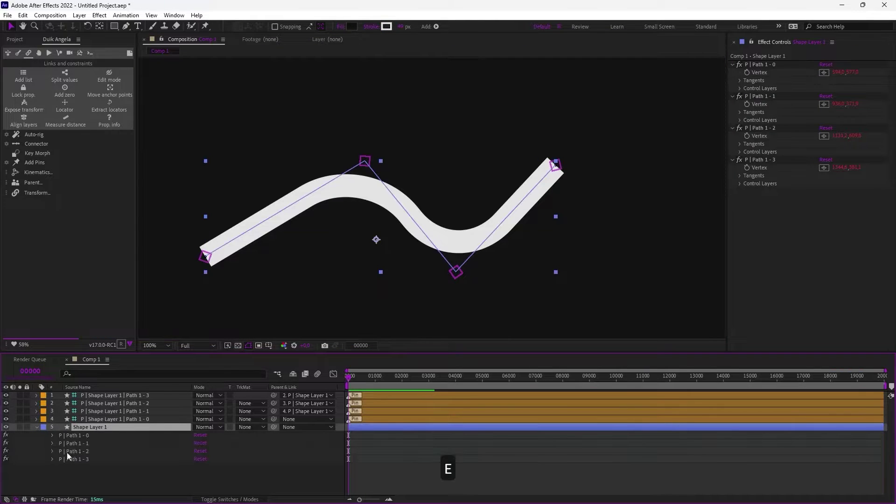
click(52, 443)
key(h)
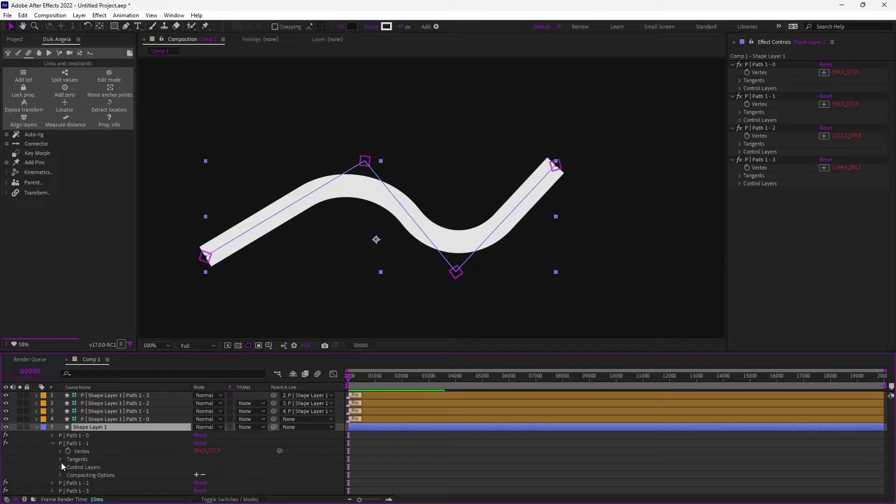
click(60, 460)
click(99, 468)
key(ctrl)
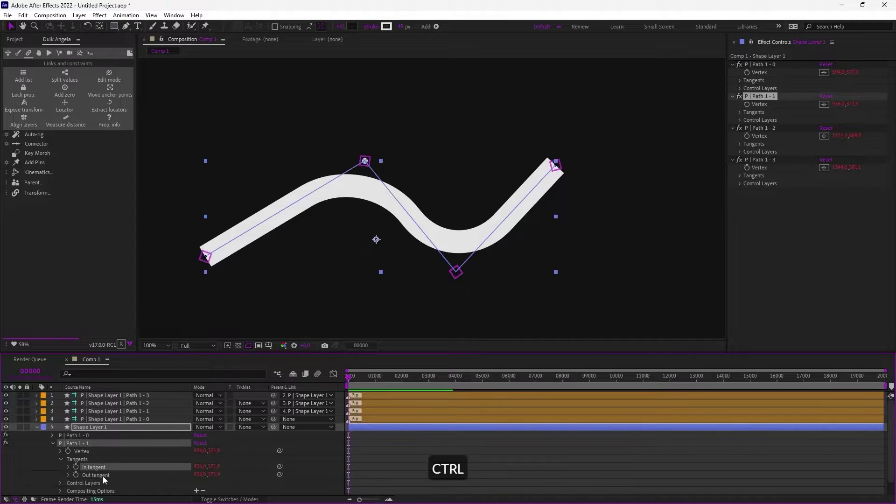
ctrl+click(103, 476)
scroll(96, 452, down, 1)
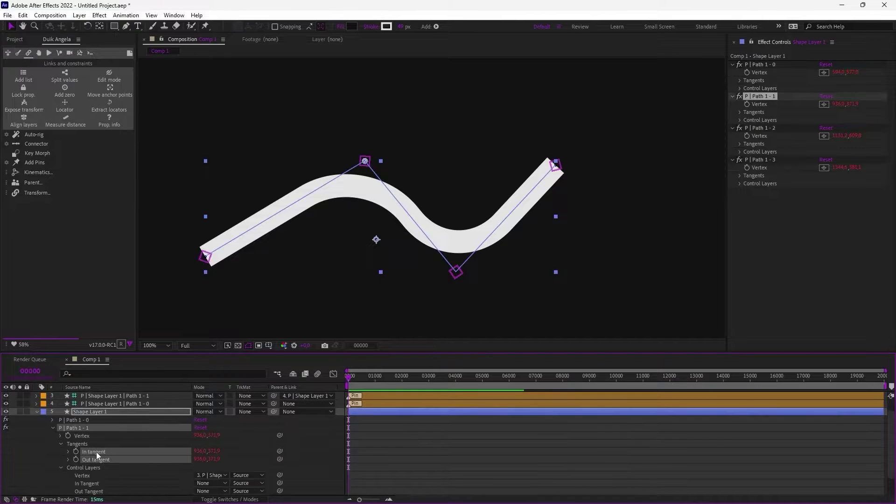
click(40, 162)
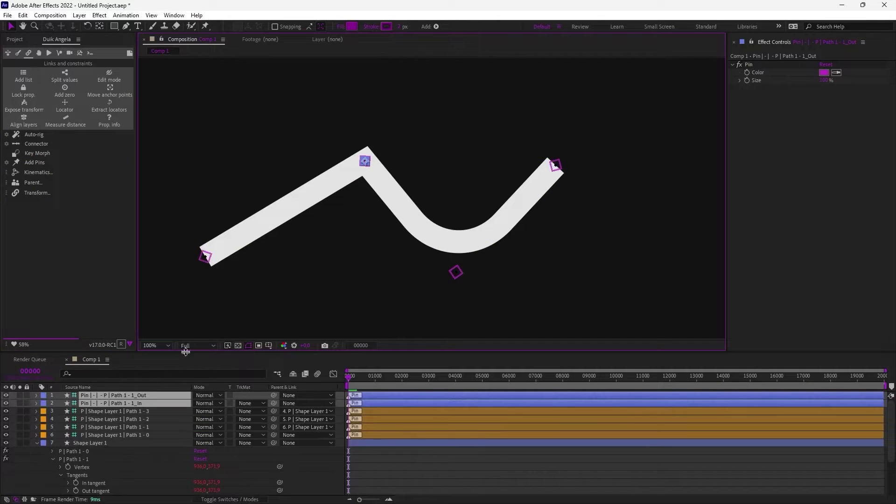
Pull the In tangent pin out to the left and the Out tangent pin to the right of the line's upper middle vertex
click(106, 402)
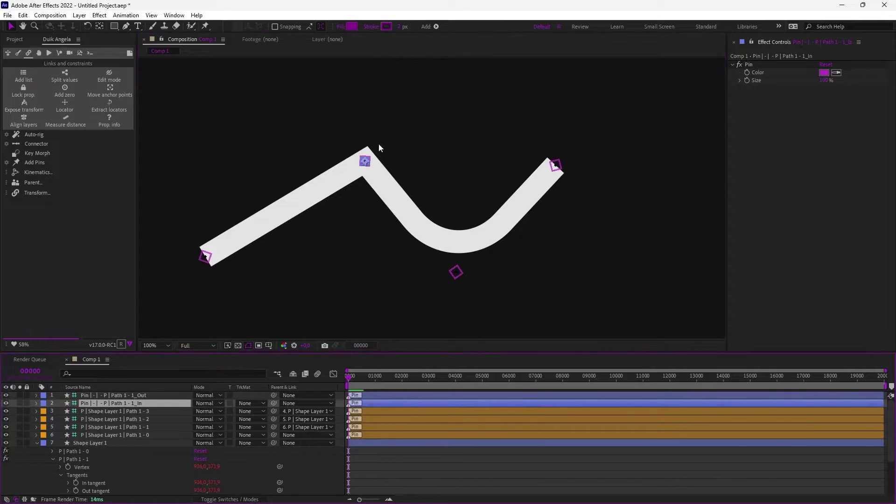
drag(365, 161, 293, 160)
click(154, 393)
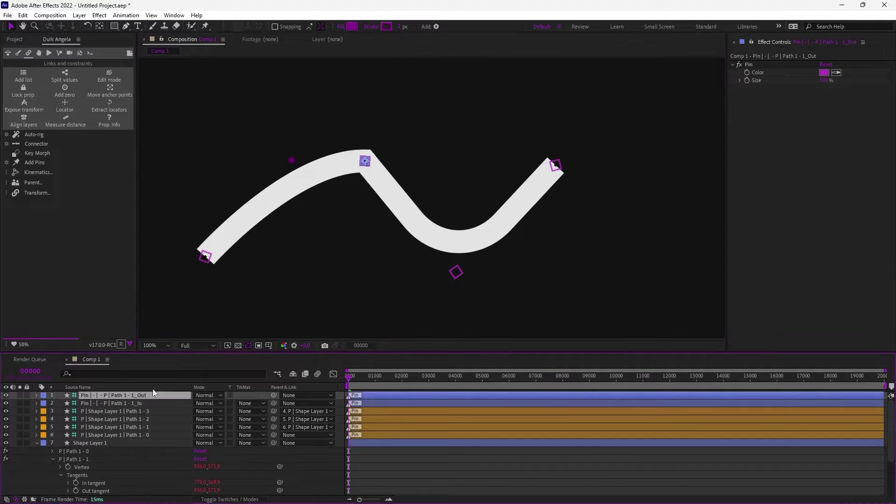
drag(364, 159, 437, 177)
Try moving the P | Path 1 - 1 pin downward while its tangent pins are unparented
drag(366, 162, 362, 180)
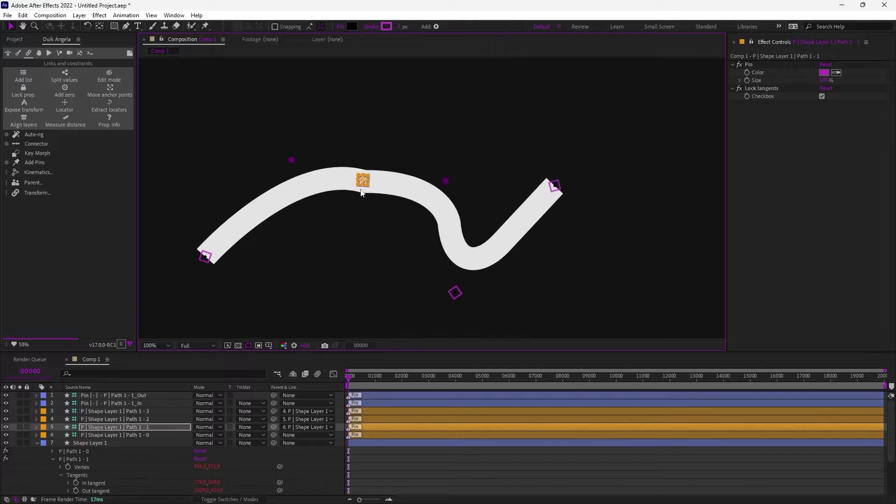
key(ctrl+z)
key(ctrl+z)
Parent the Path 1 - 1 Out and In tangent pins to P | Path 1 - 1 and place them directly below it in the layer stack
click(139, 396)
ctrl+click(138, 402)
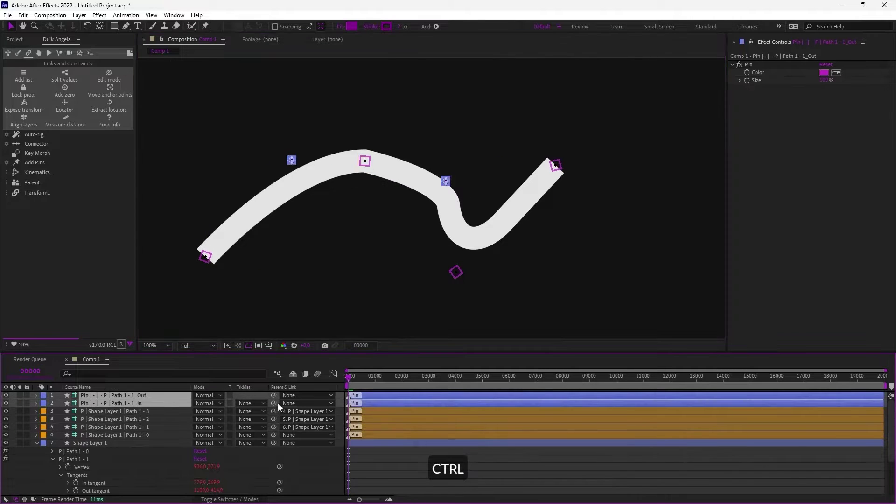
drag(274, 403, 144, 430)
drag(143, 399, 144, 430)
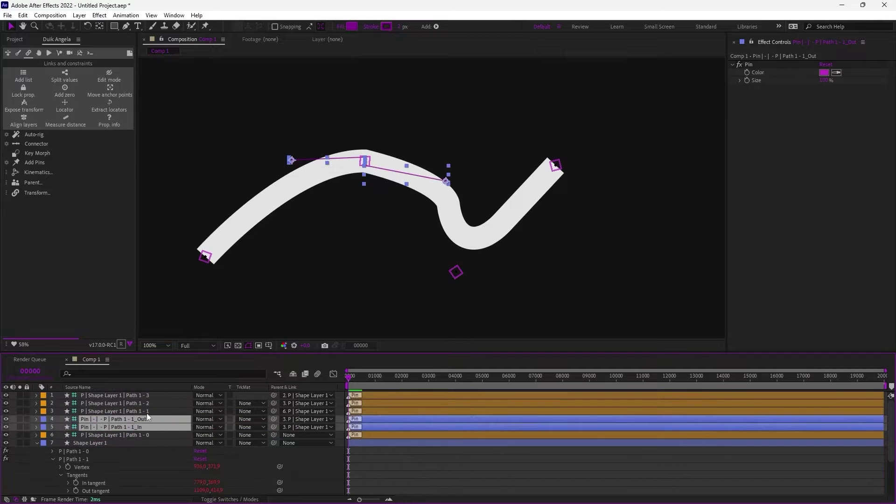
Move the P | Path 1 - 1 pin slightly down with its parented tangents and try rotating it
click(146, 412)
drag(366, 162, 366, 181)
key(w)
key(ctrl+z)
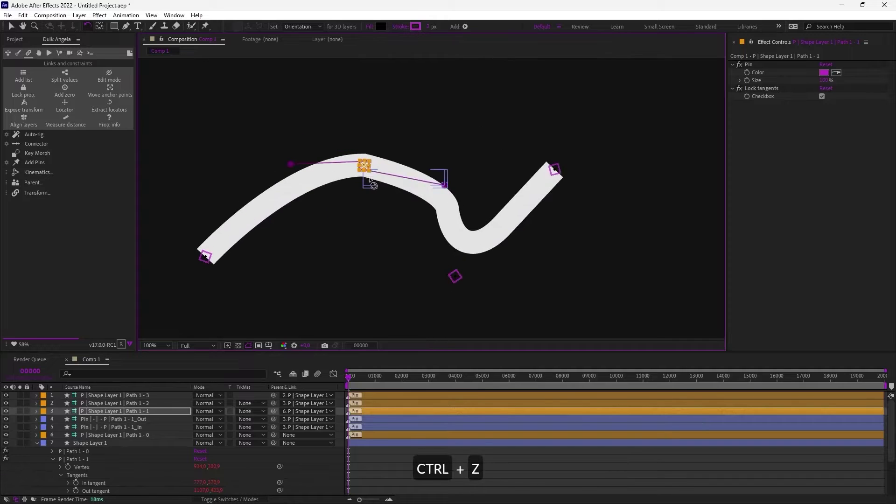
key(c)
key(v)
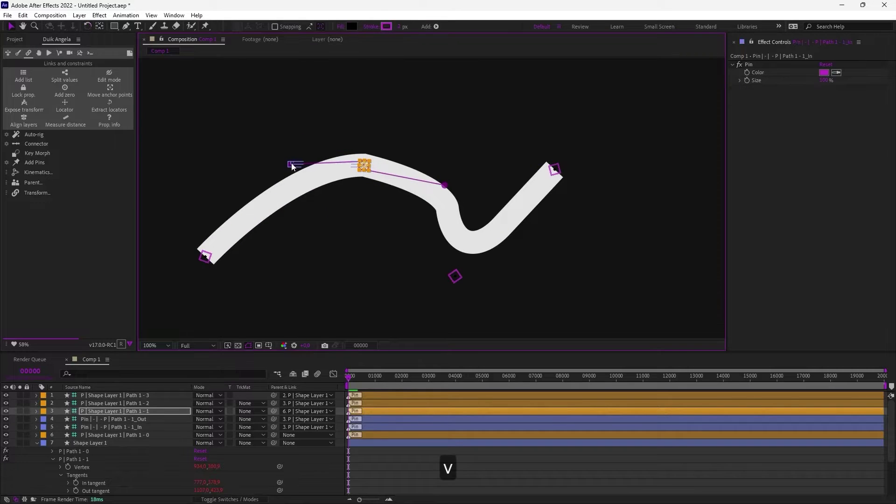
Delete the In and Out tangent pins of P | Path 1 - 1
click(291, 164)
key(Delete)
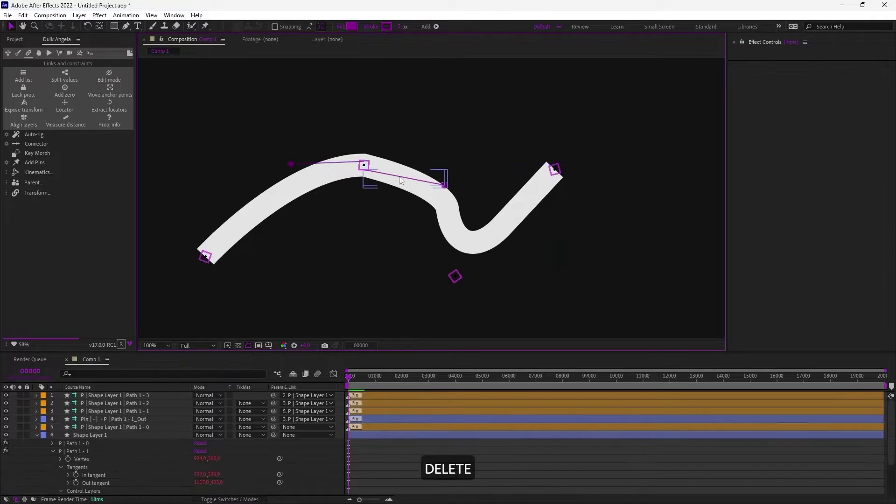
click(429, 180)
key(Delete)
Reposition the two middle pins, P | Path 1 - 1 and P | Path 1 - 2, to stretch the line into a wider wave
mouse_move(369, 170)
mouse_down()
mouse_move(357, 173)
mouse_move(387, 181)
mouse_move(381, 166)
mouse_up()
drag(466, 272, 508, 265)
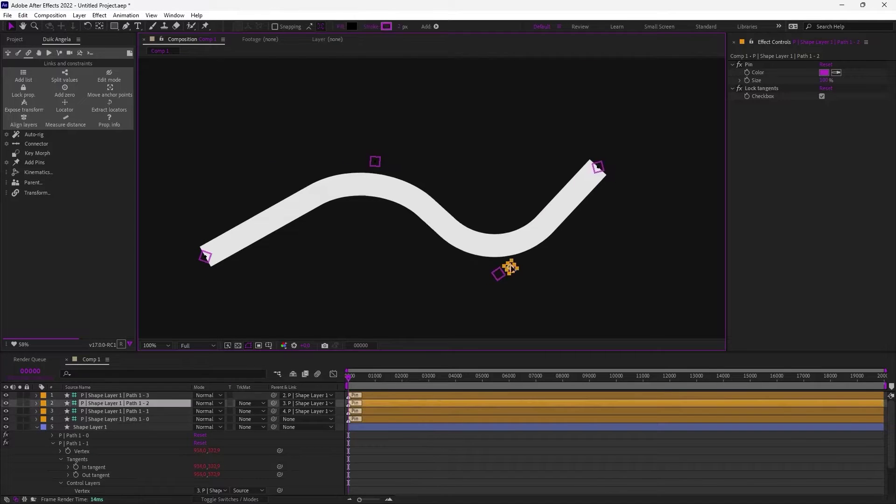
drag(376, 161, 376, 170)
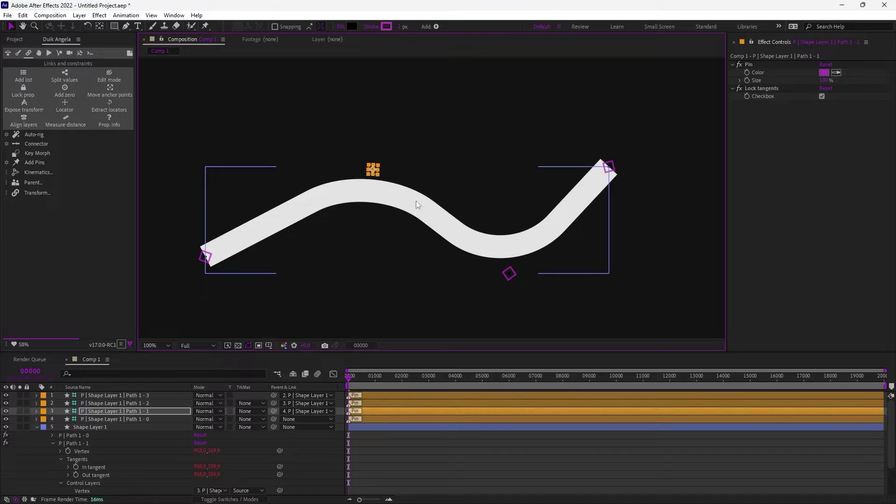
click(381, 152)
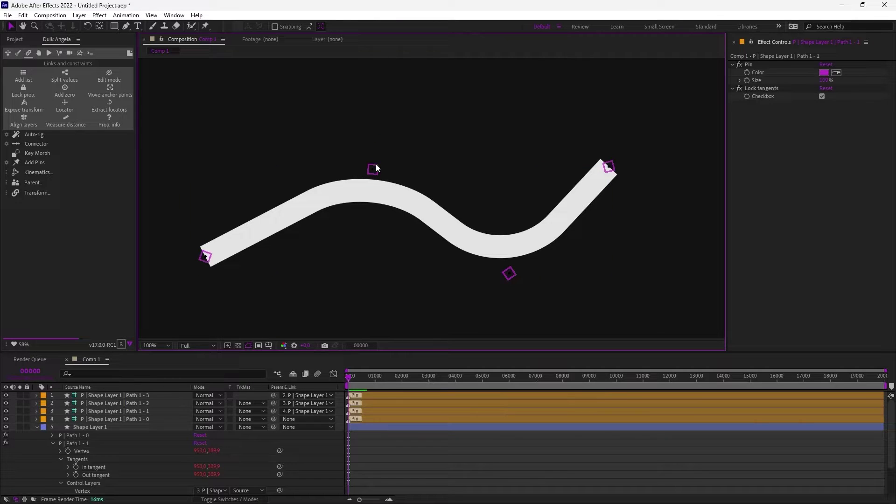
Collapse Shape Layer 1's properties and move the root pin P | Path 1 - 0 upward with the whole chain
click(37, 427)
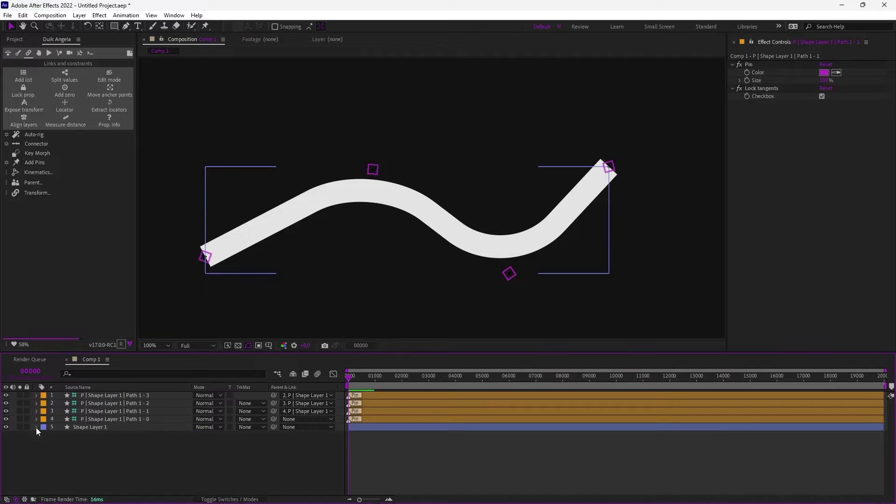
click(89, 427)
click(110, 418)
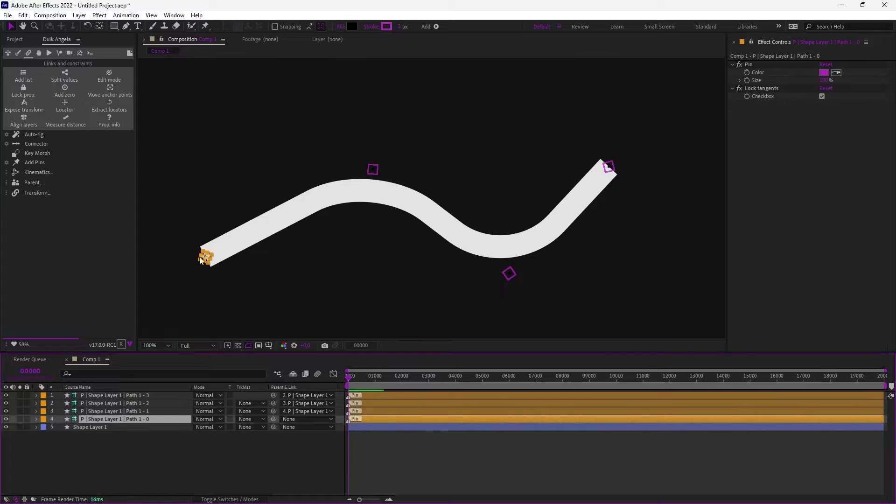
drag(206, 257, 211, 228)
Rotate the P | Path 1 - 1 pin slightly clockwise, and reposition the lower middle pin and the right end pin
click(379, 140)
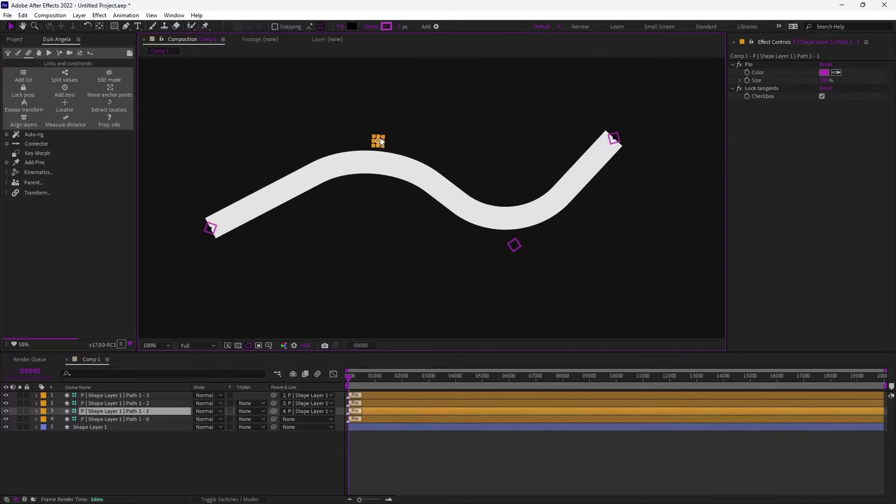
drag(382, 142, 409, 136)
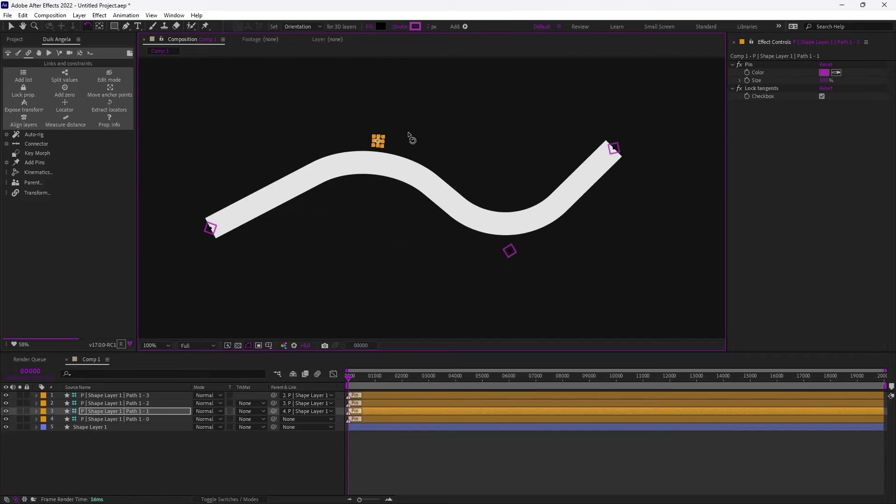
key(v)
click(252, 301)
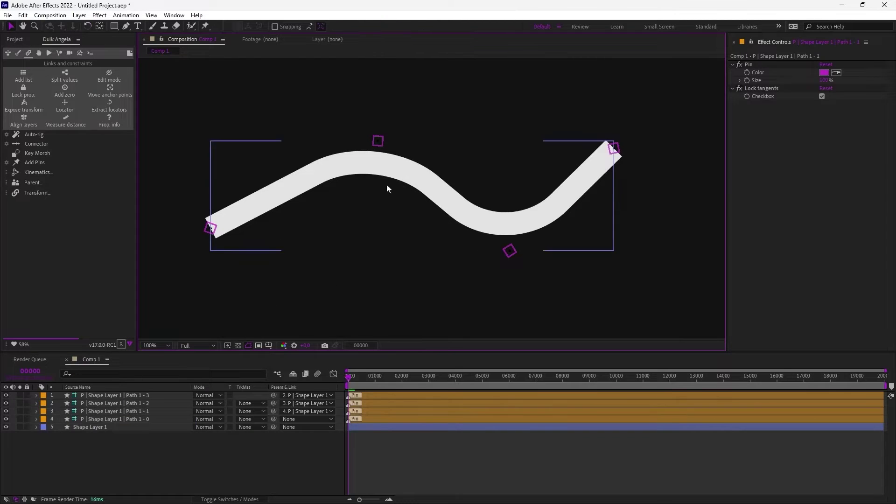
drag(511, 251, 494, 258)
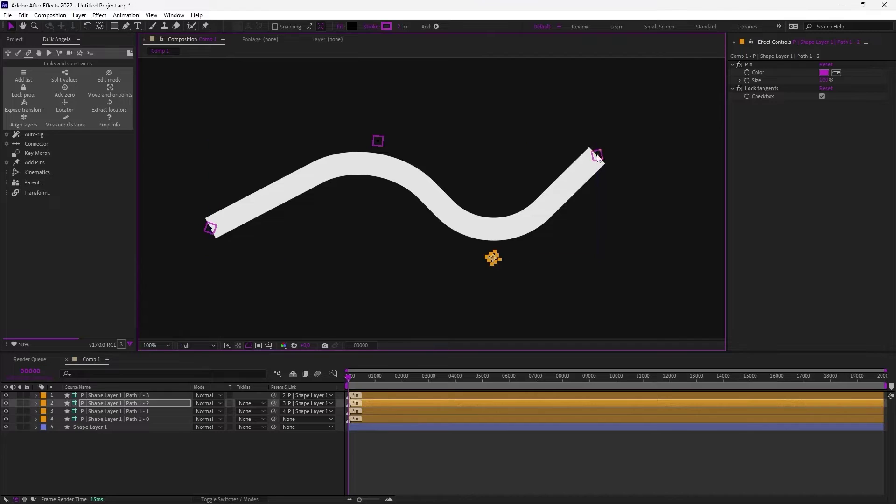
drag(598, 157, 617, 188)
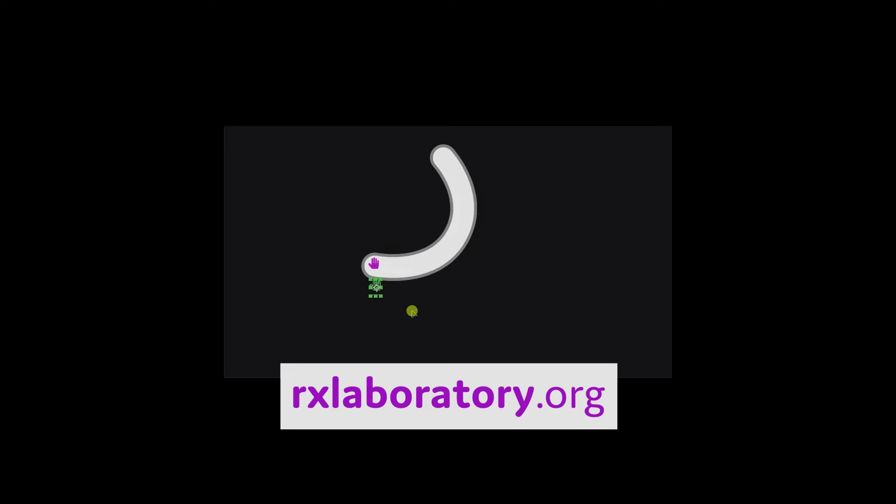
drag(412, 311, 484, 275)
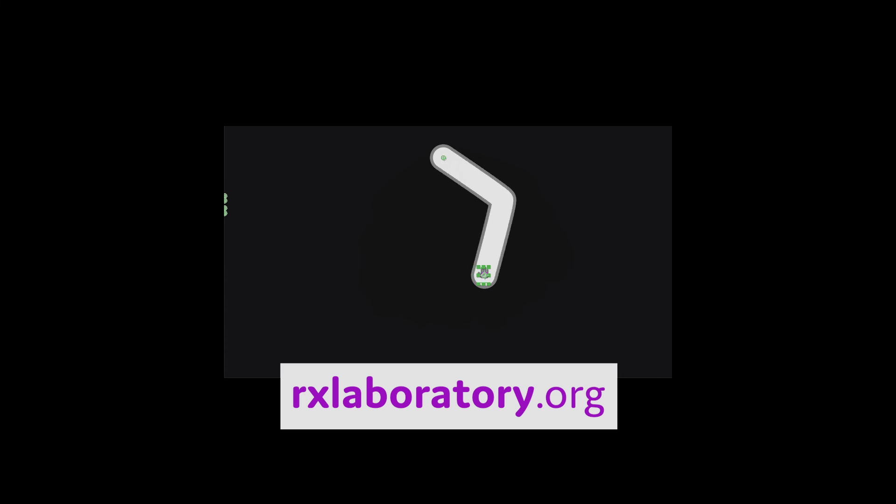
drag(443, 211, 457, 219)
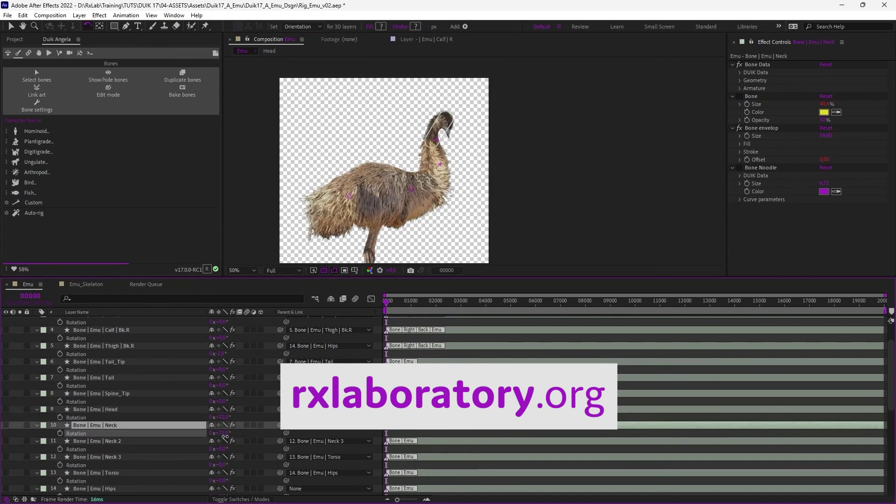